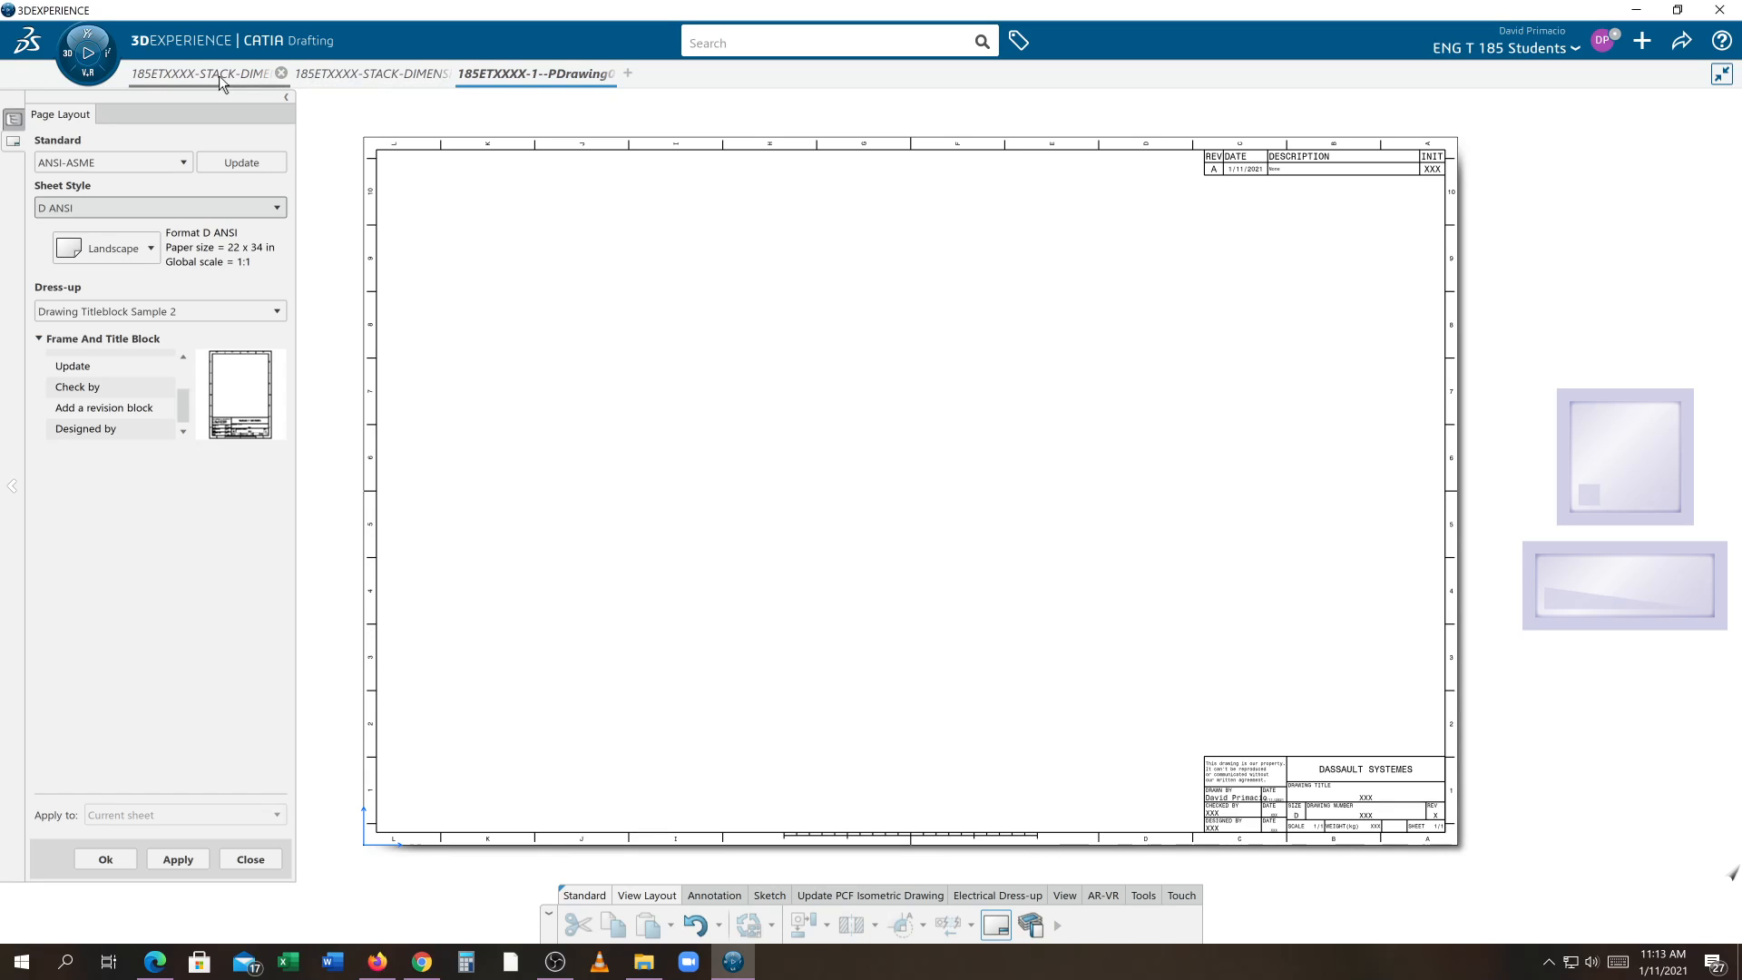
Review the reference drawing and the 3D stepped part in the other tabs before returning to the blank drawing
left_click(223, 80)
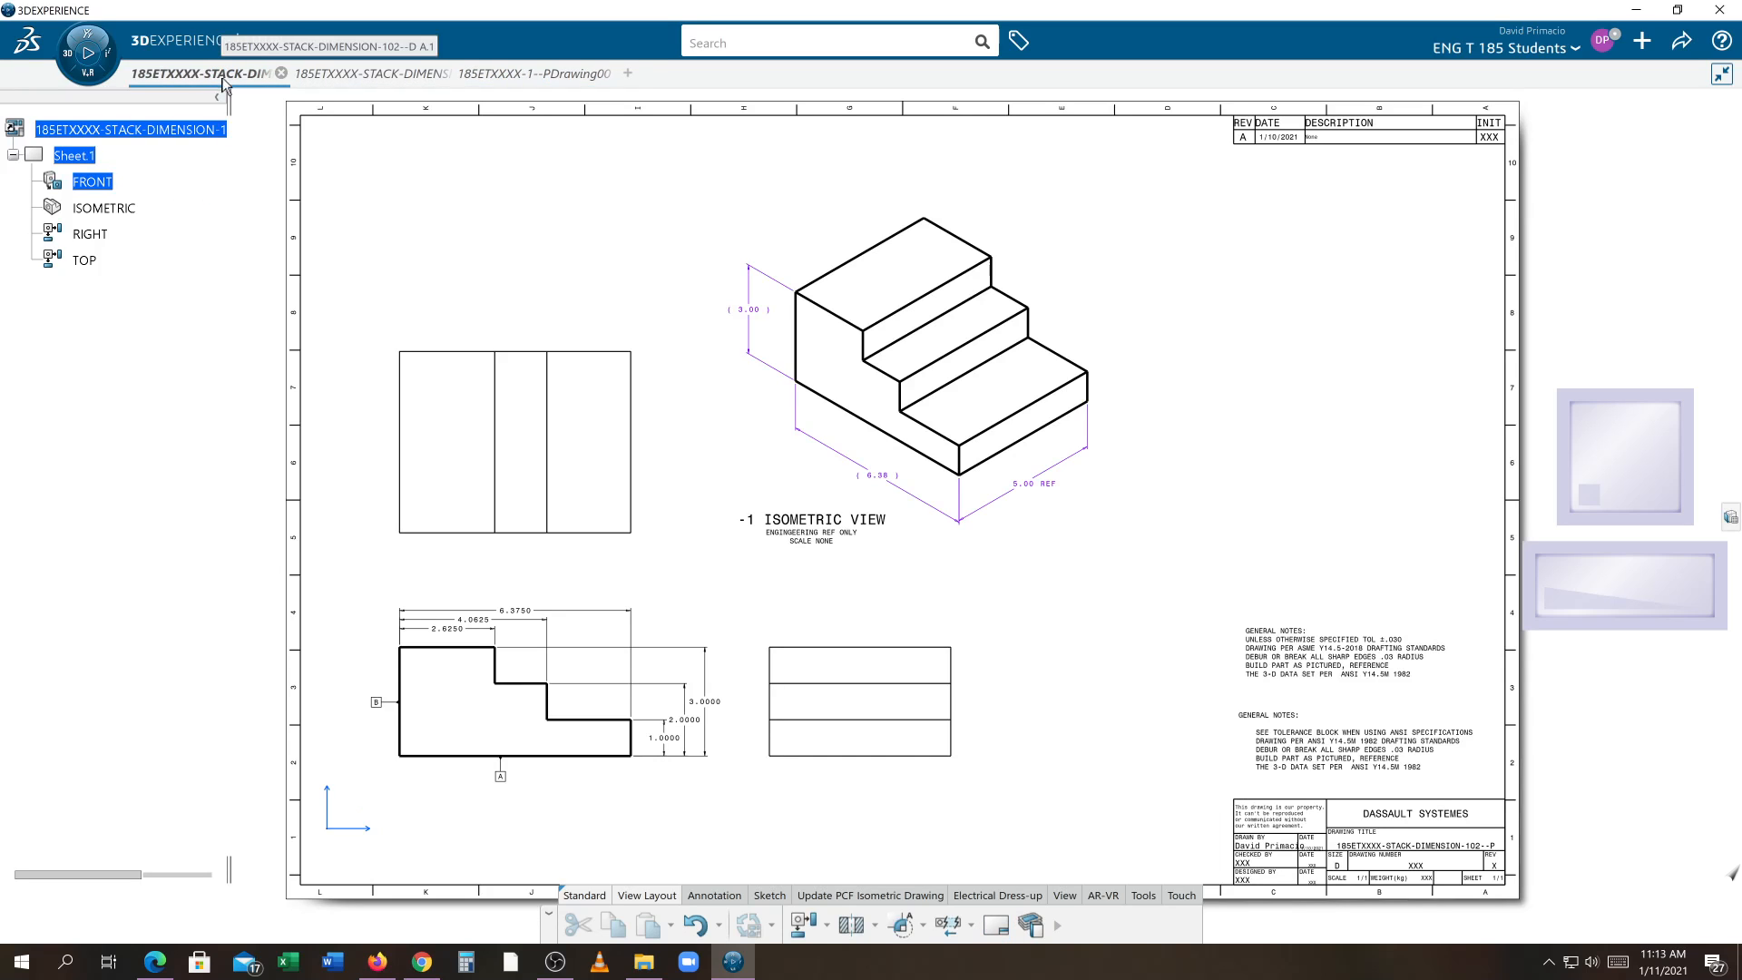
left_click(338, 74)
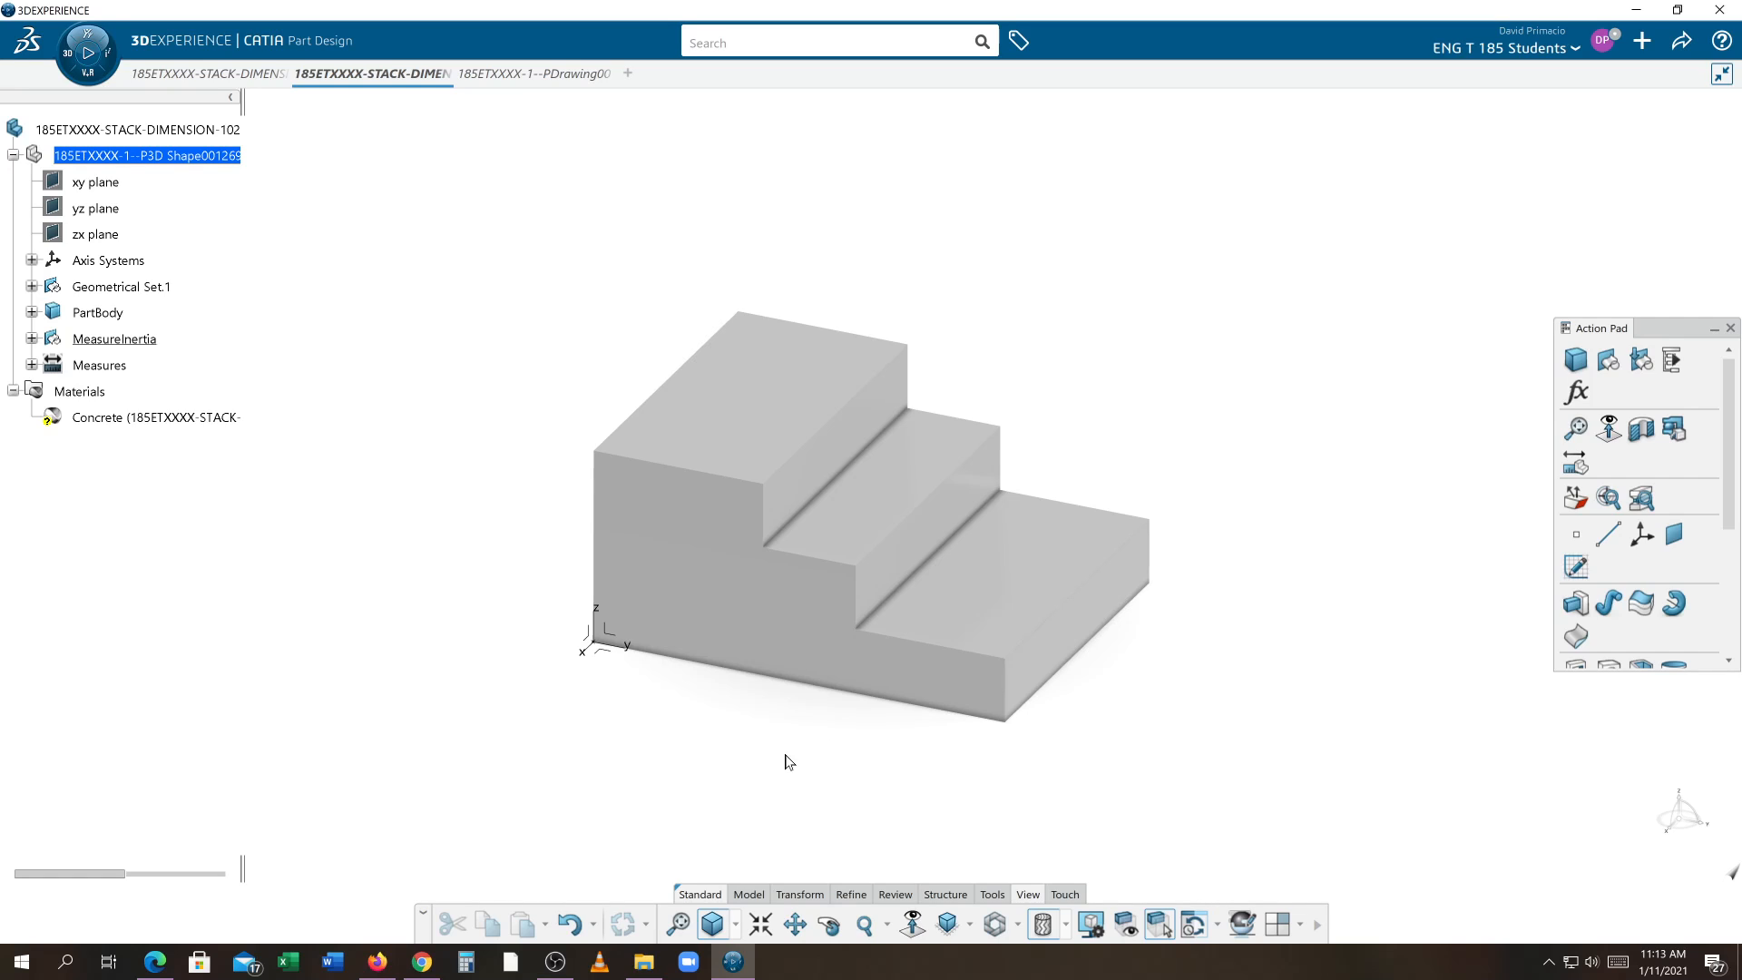
left_click(529, 80)
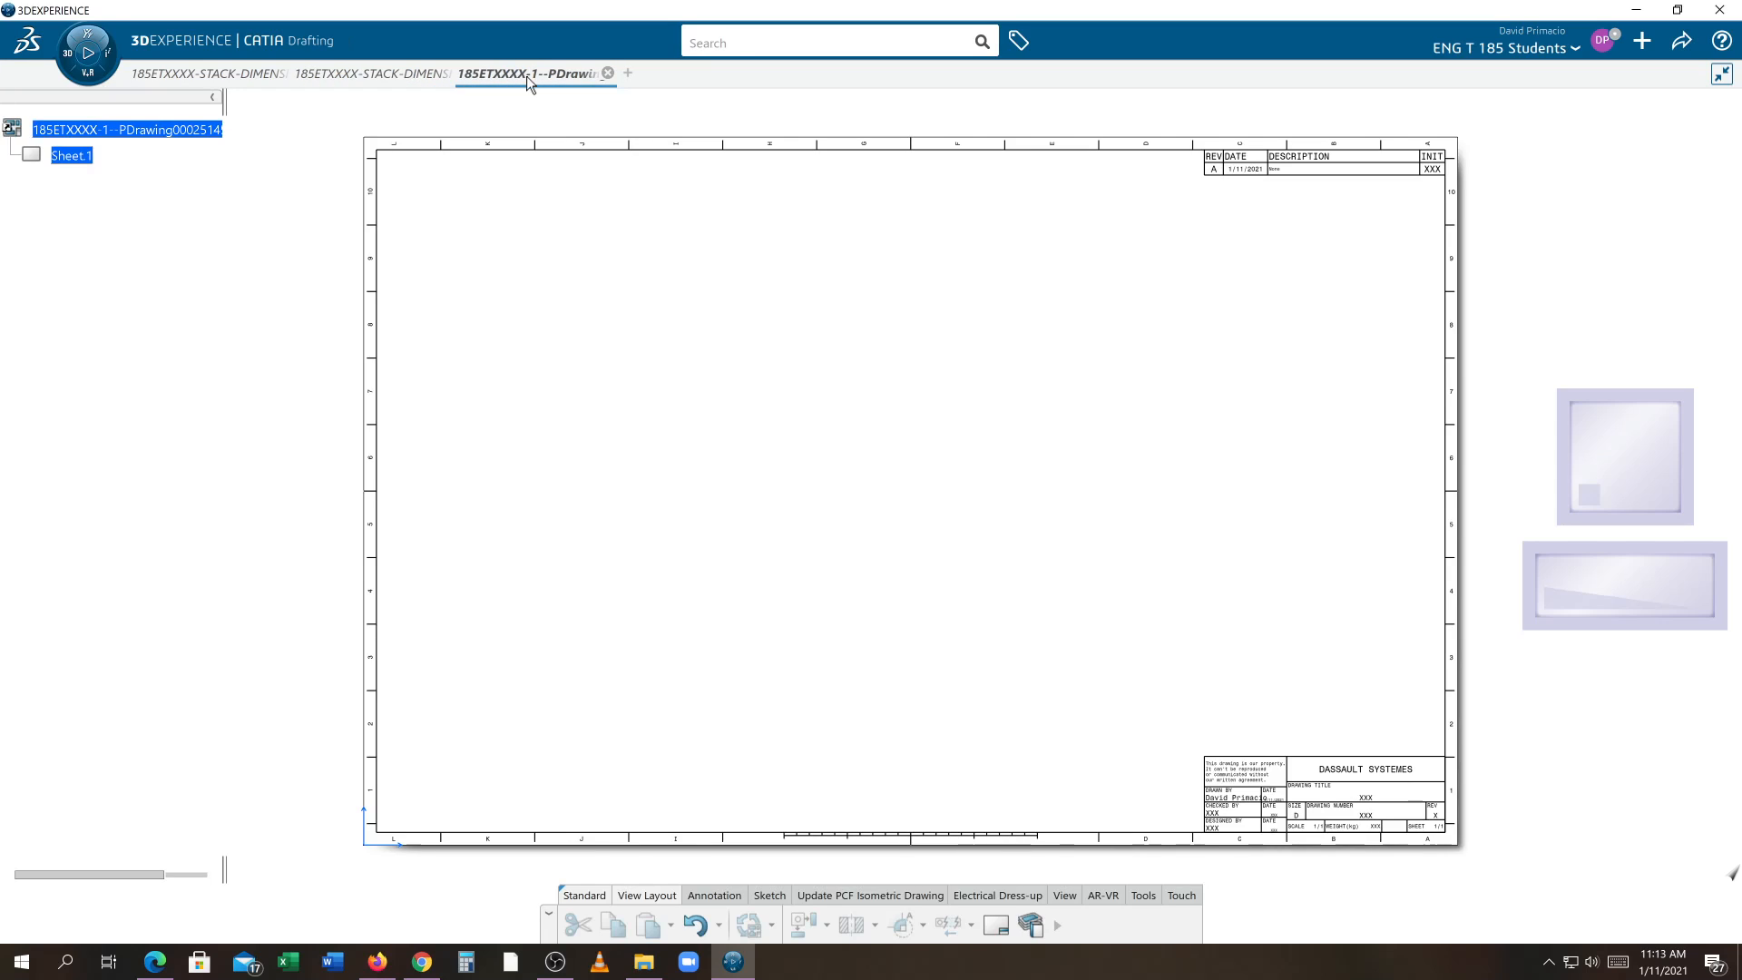
Start the View Wizard with the Top-Front-Right configuration and a 5 in minimum distance between views
left_click(1057, 926)
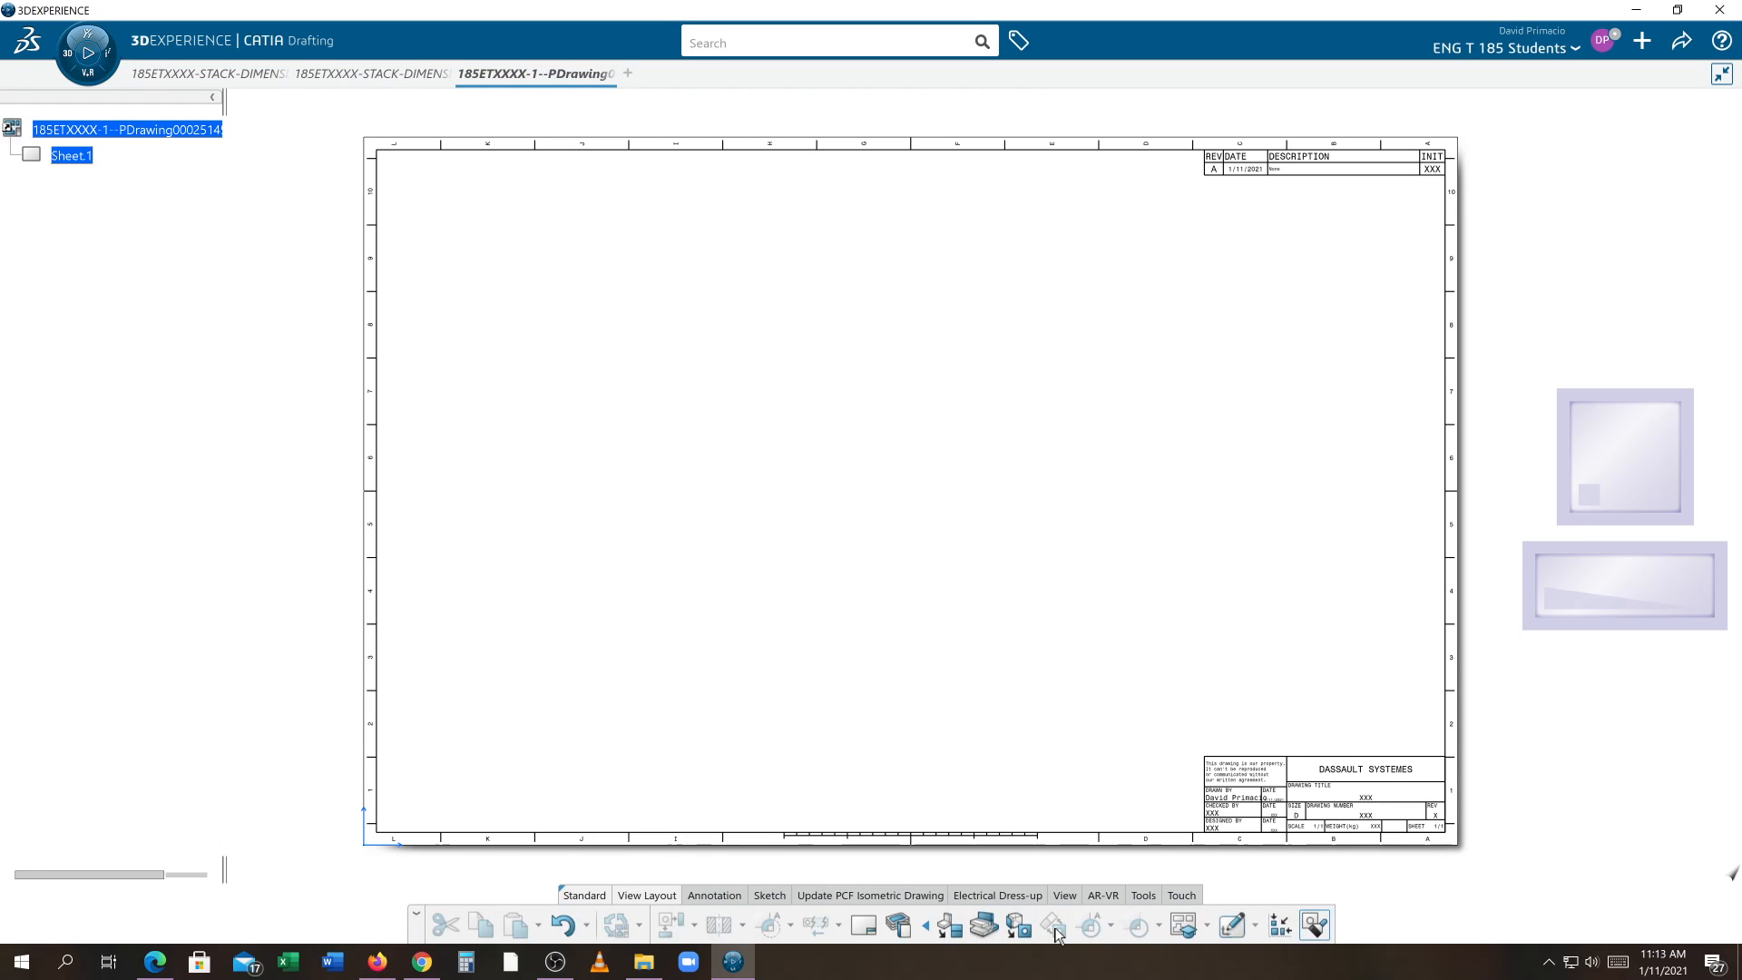
left_click(926, 925)
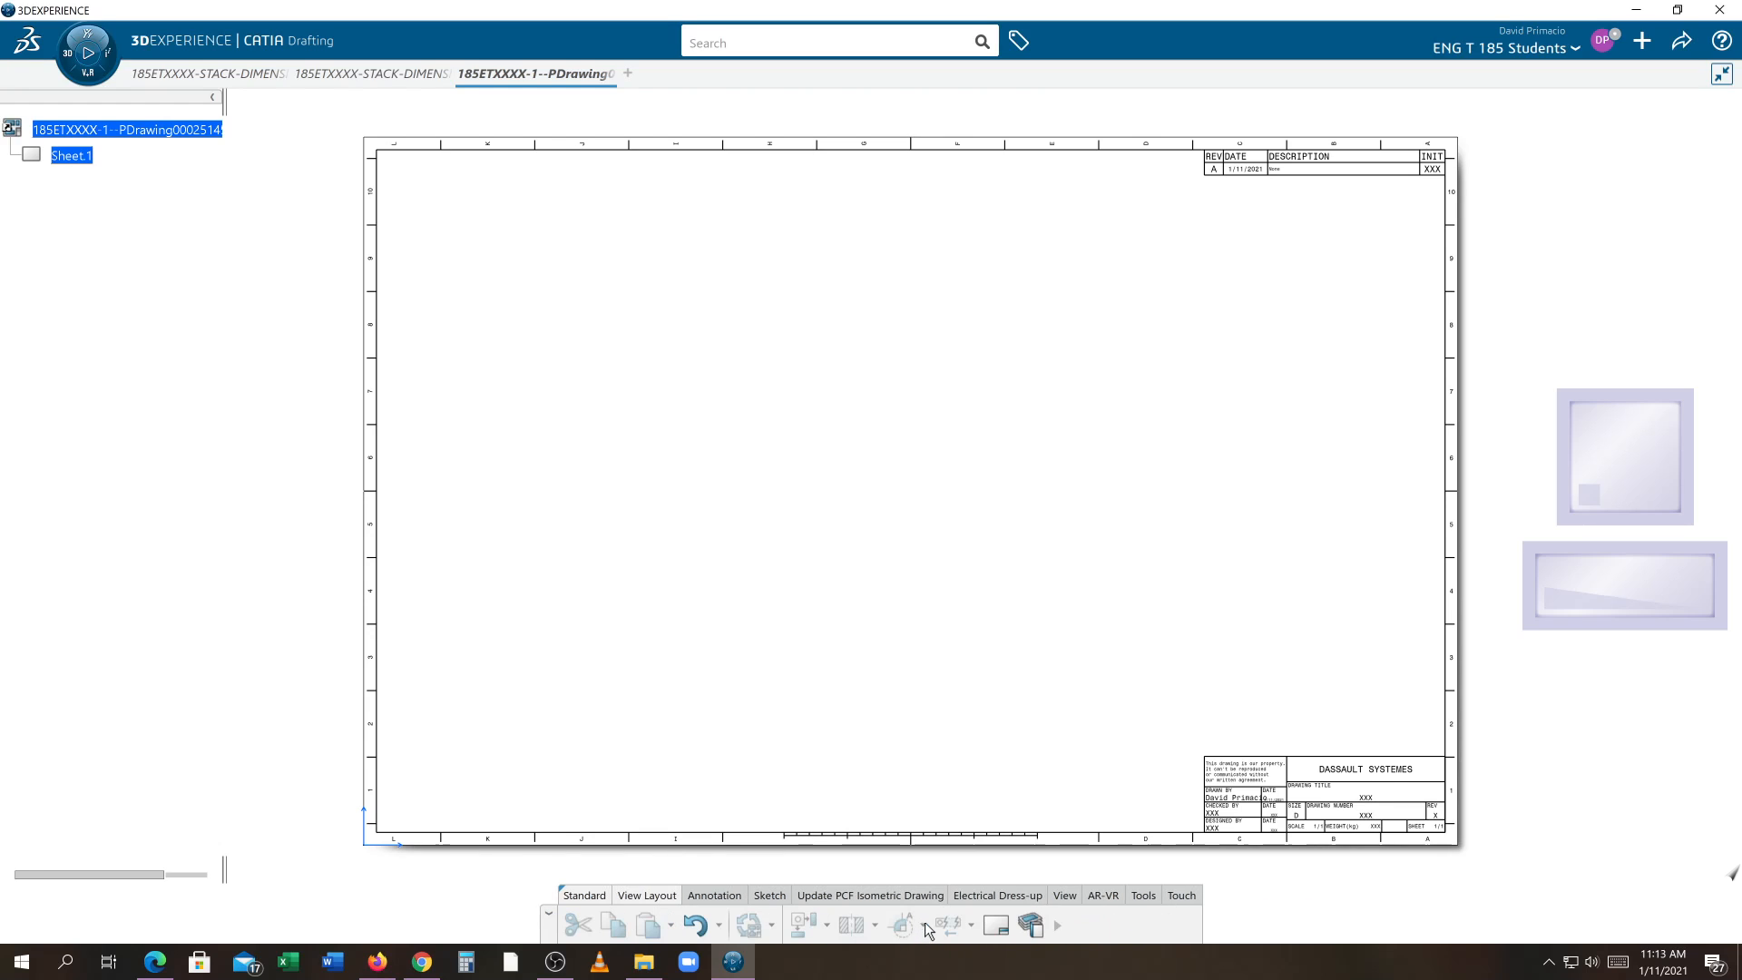
left_click(1056, 925)
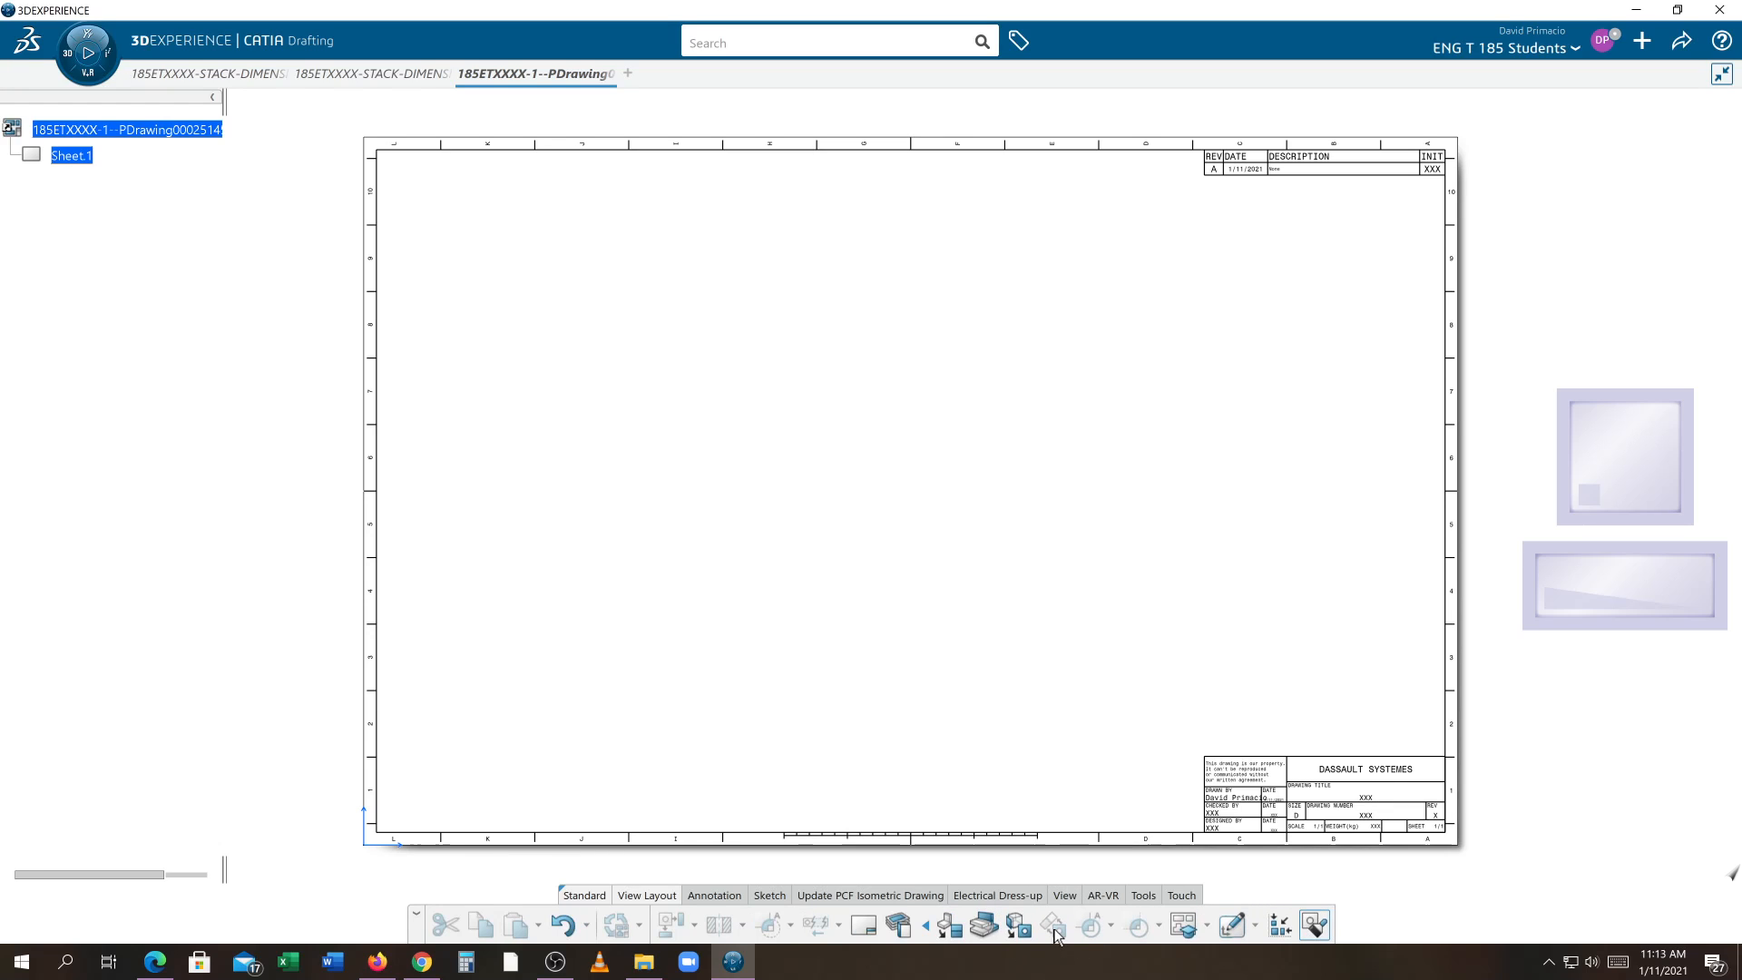
left_click(1194, 934)
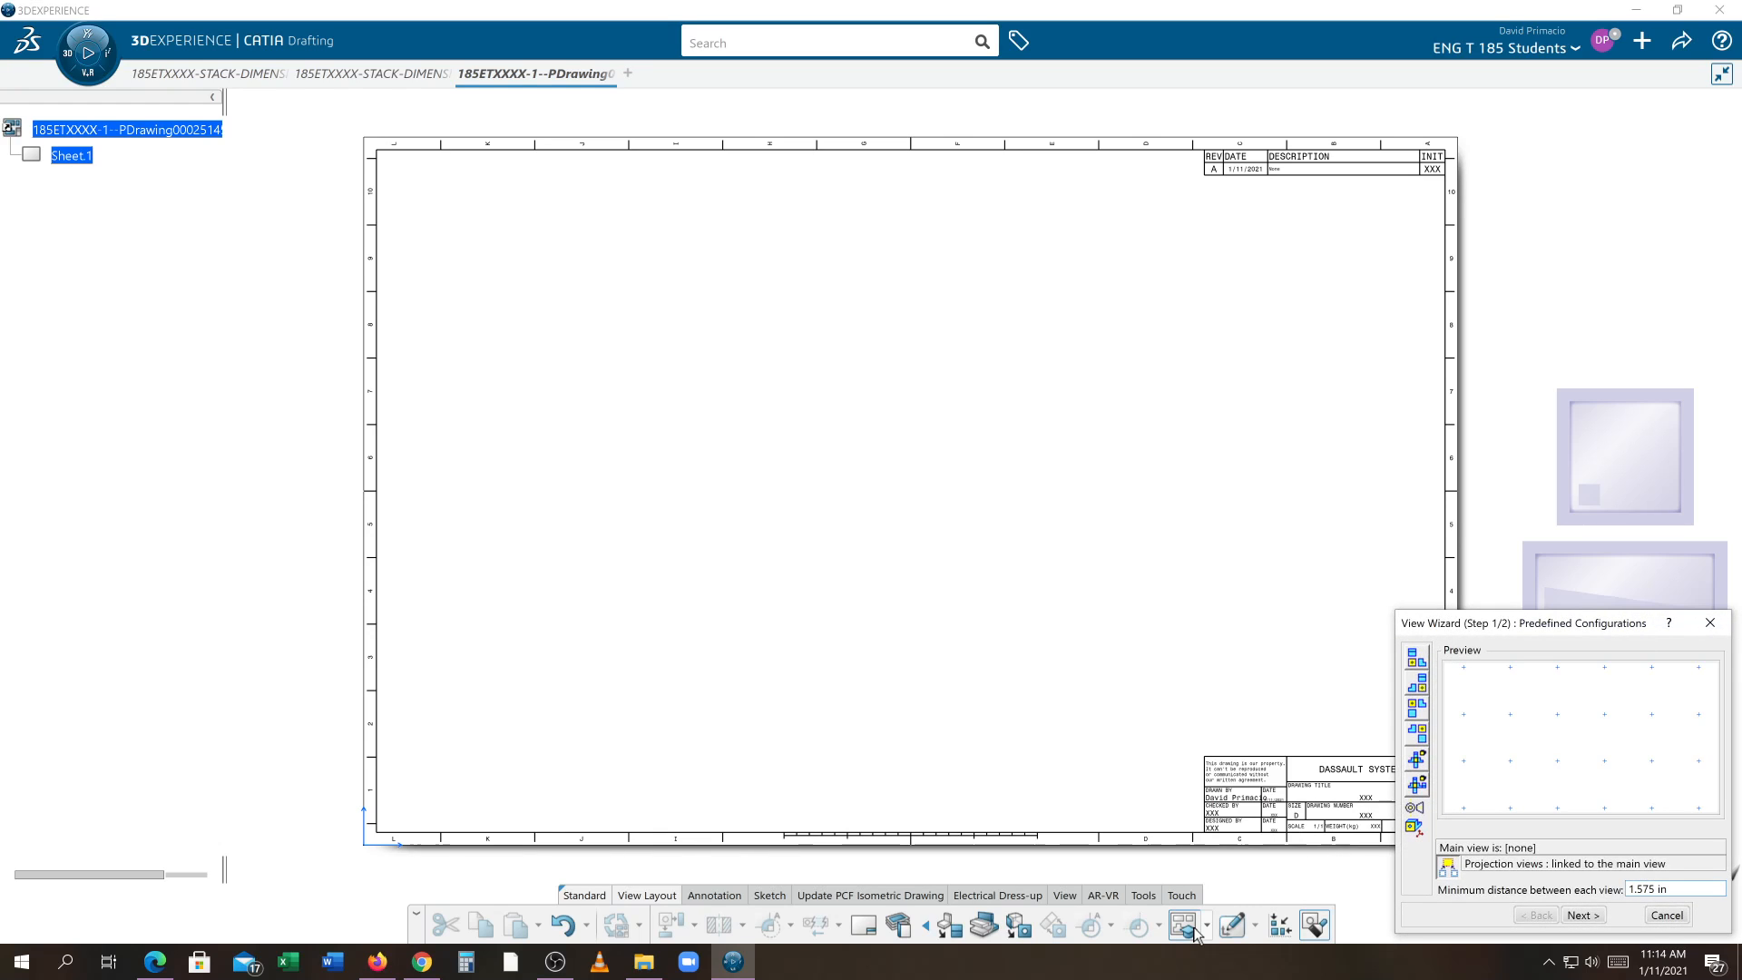
left_click(1416, 660)
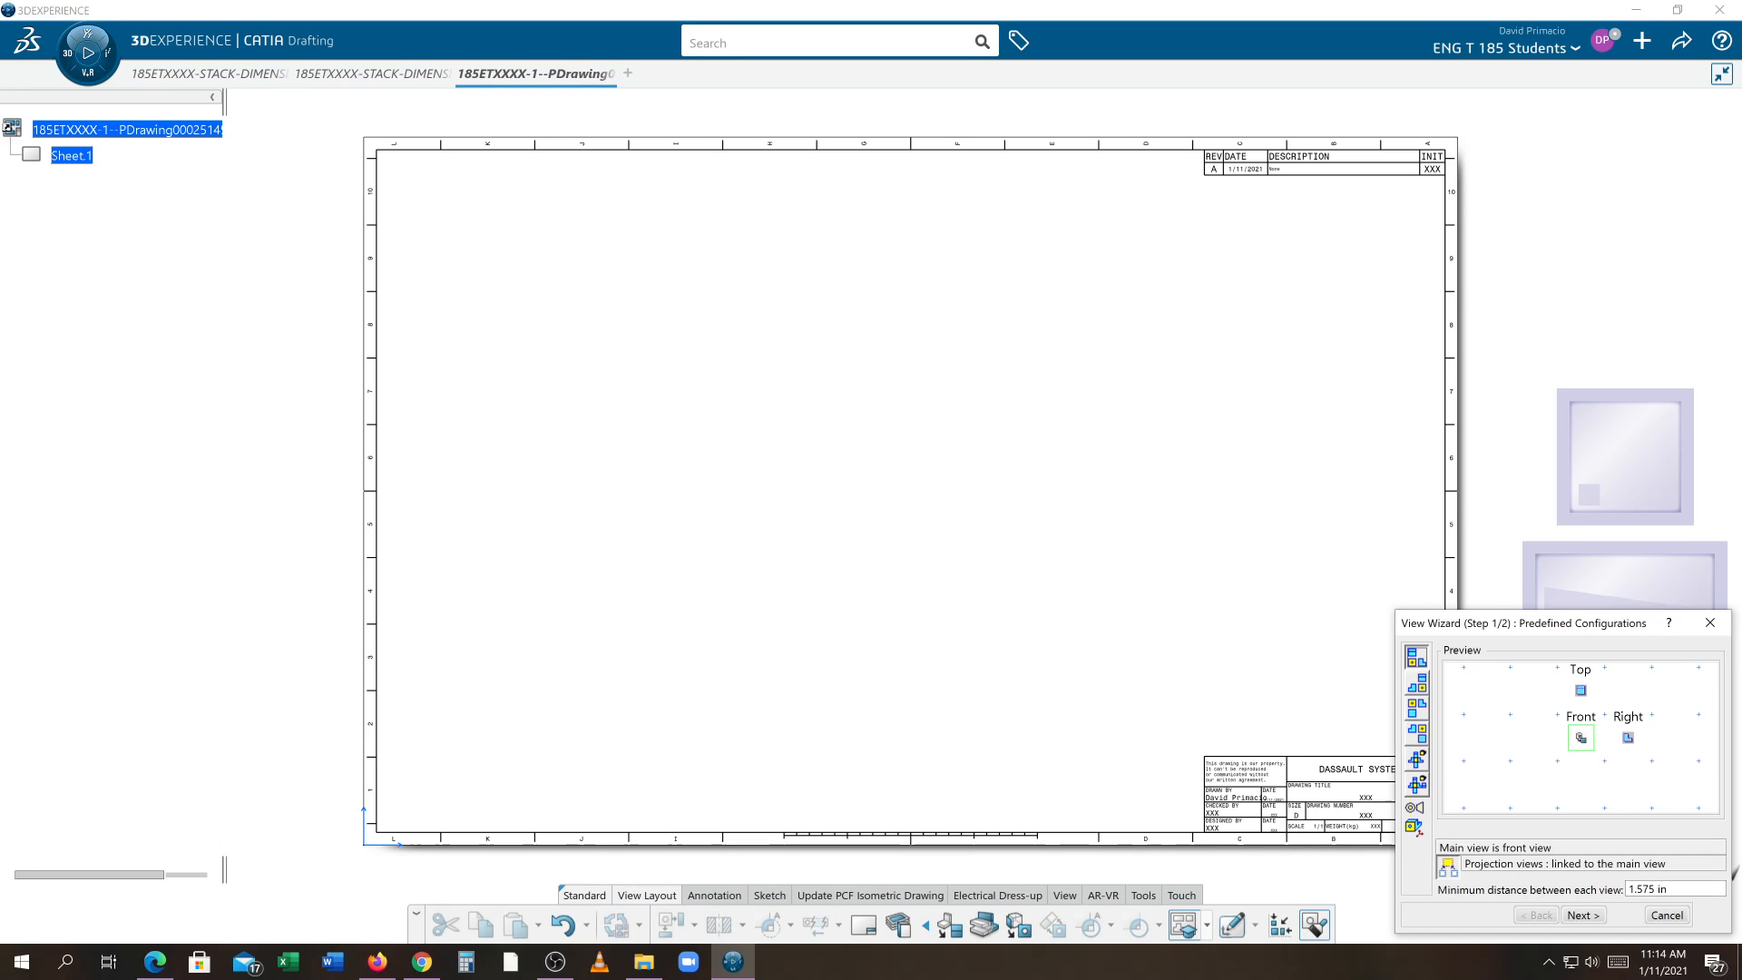
left_click_drag(1674, 890, 1548, 890)
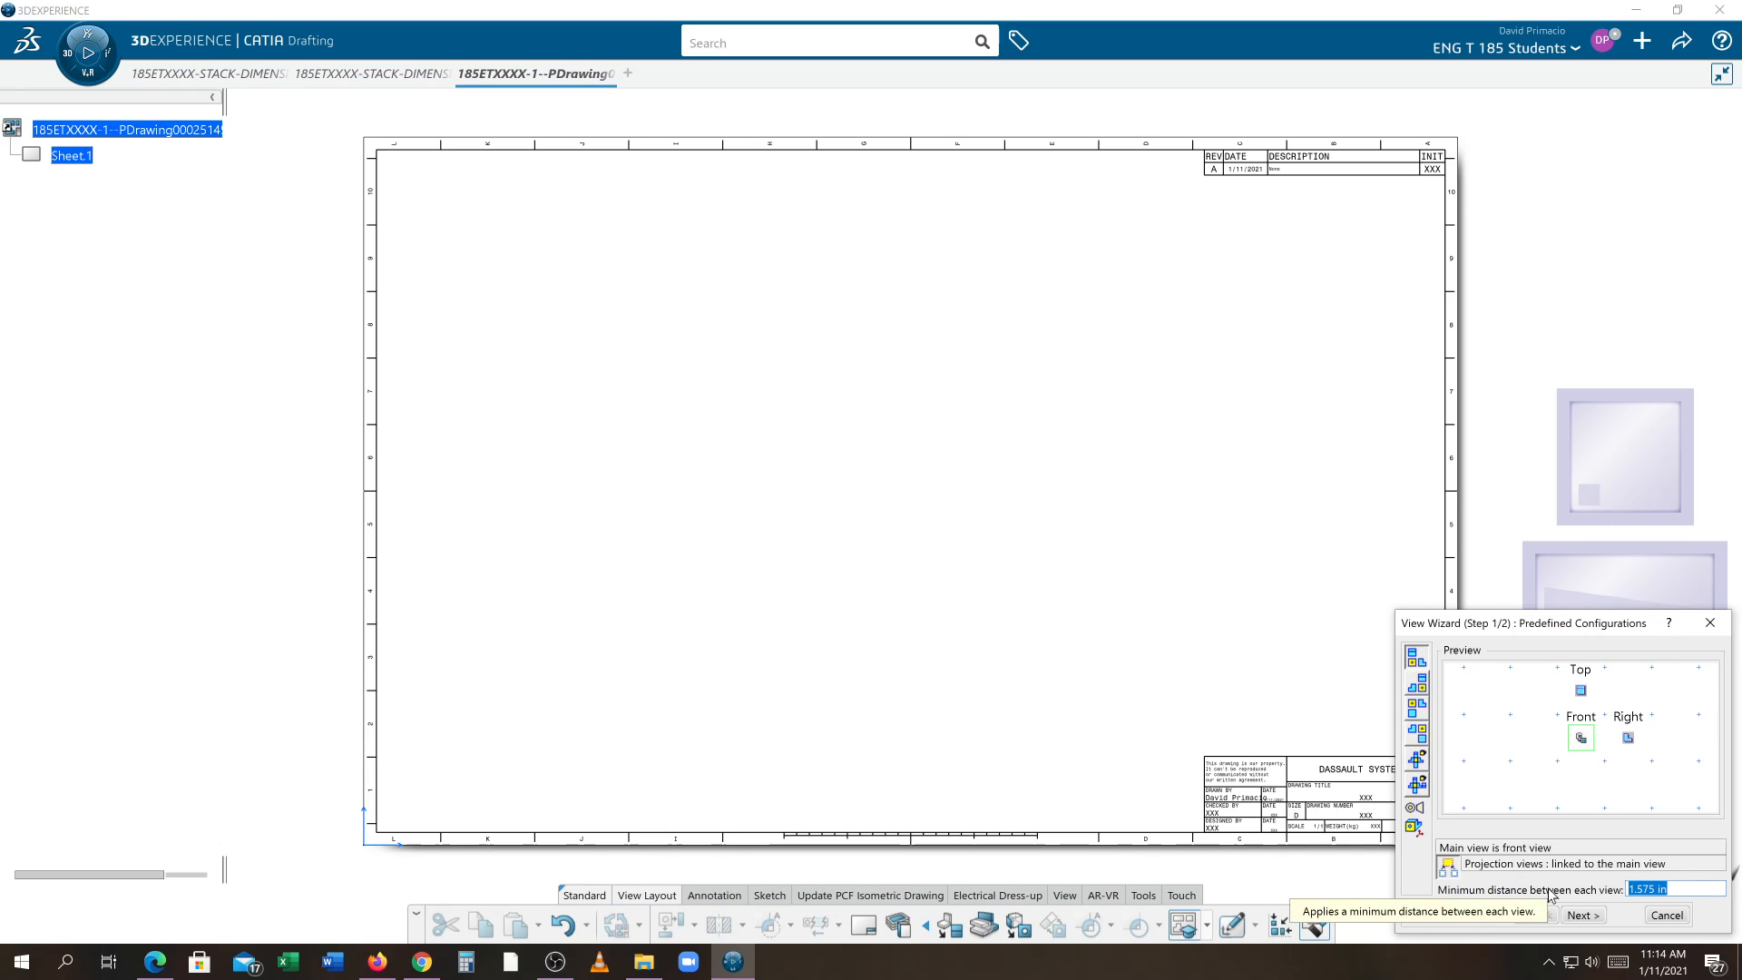
type("5")
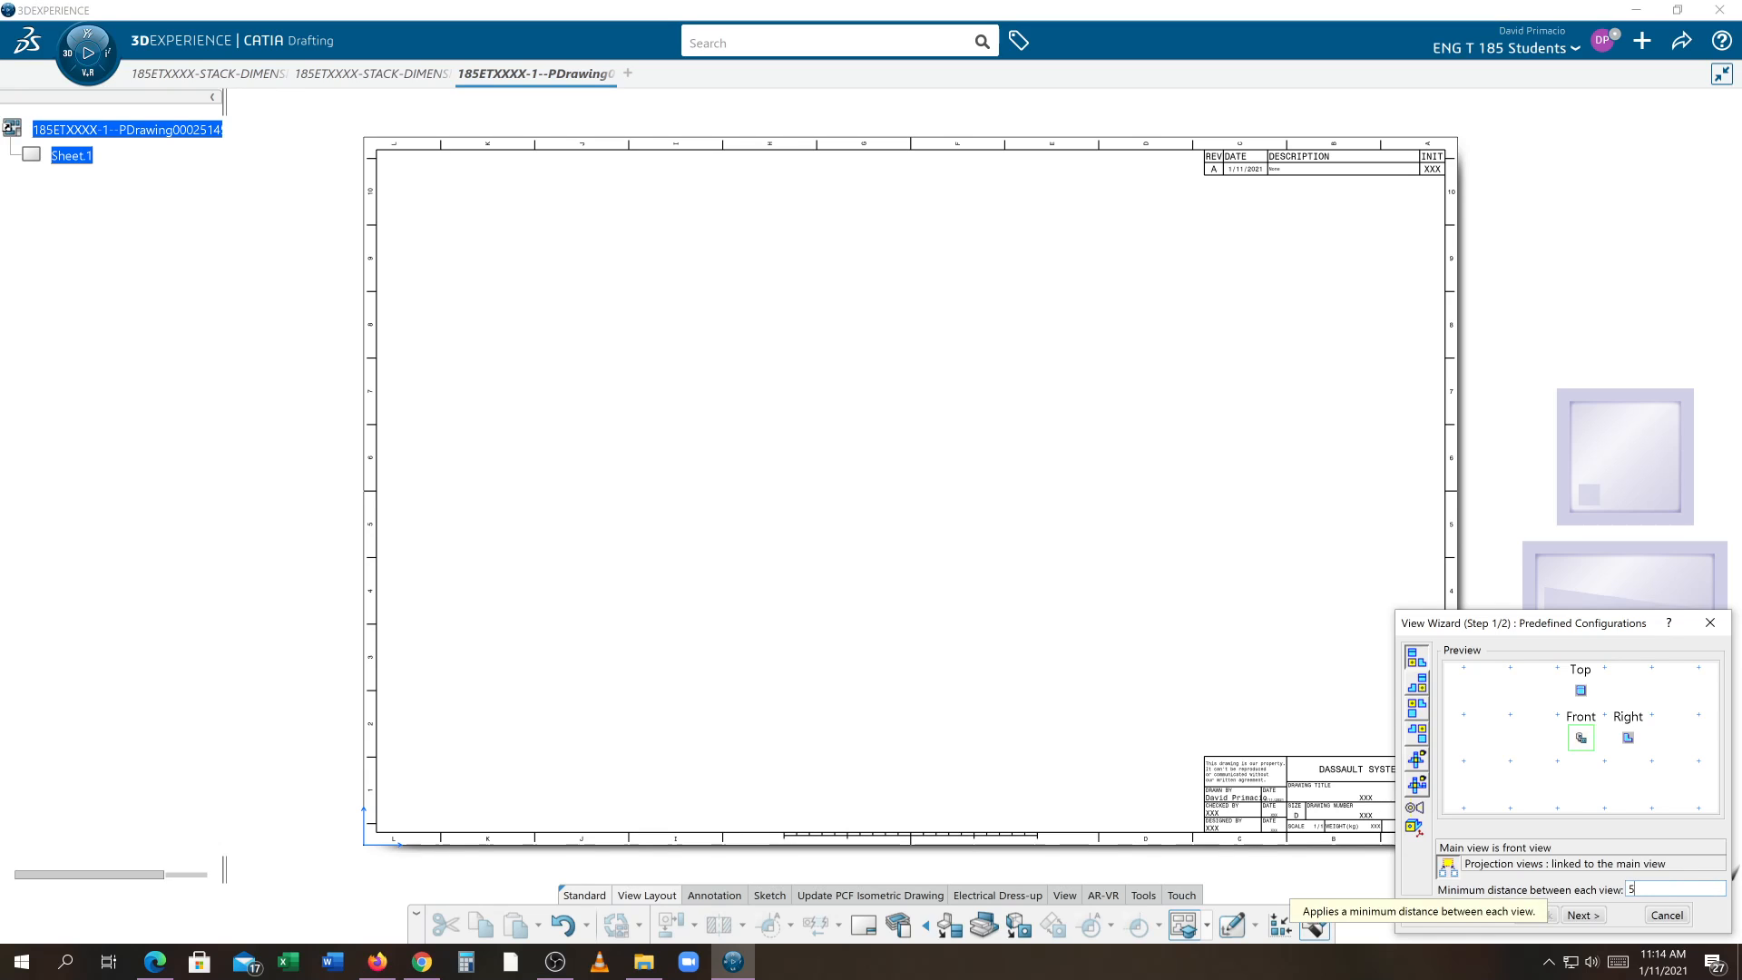
left_click(1580, 916)
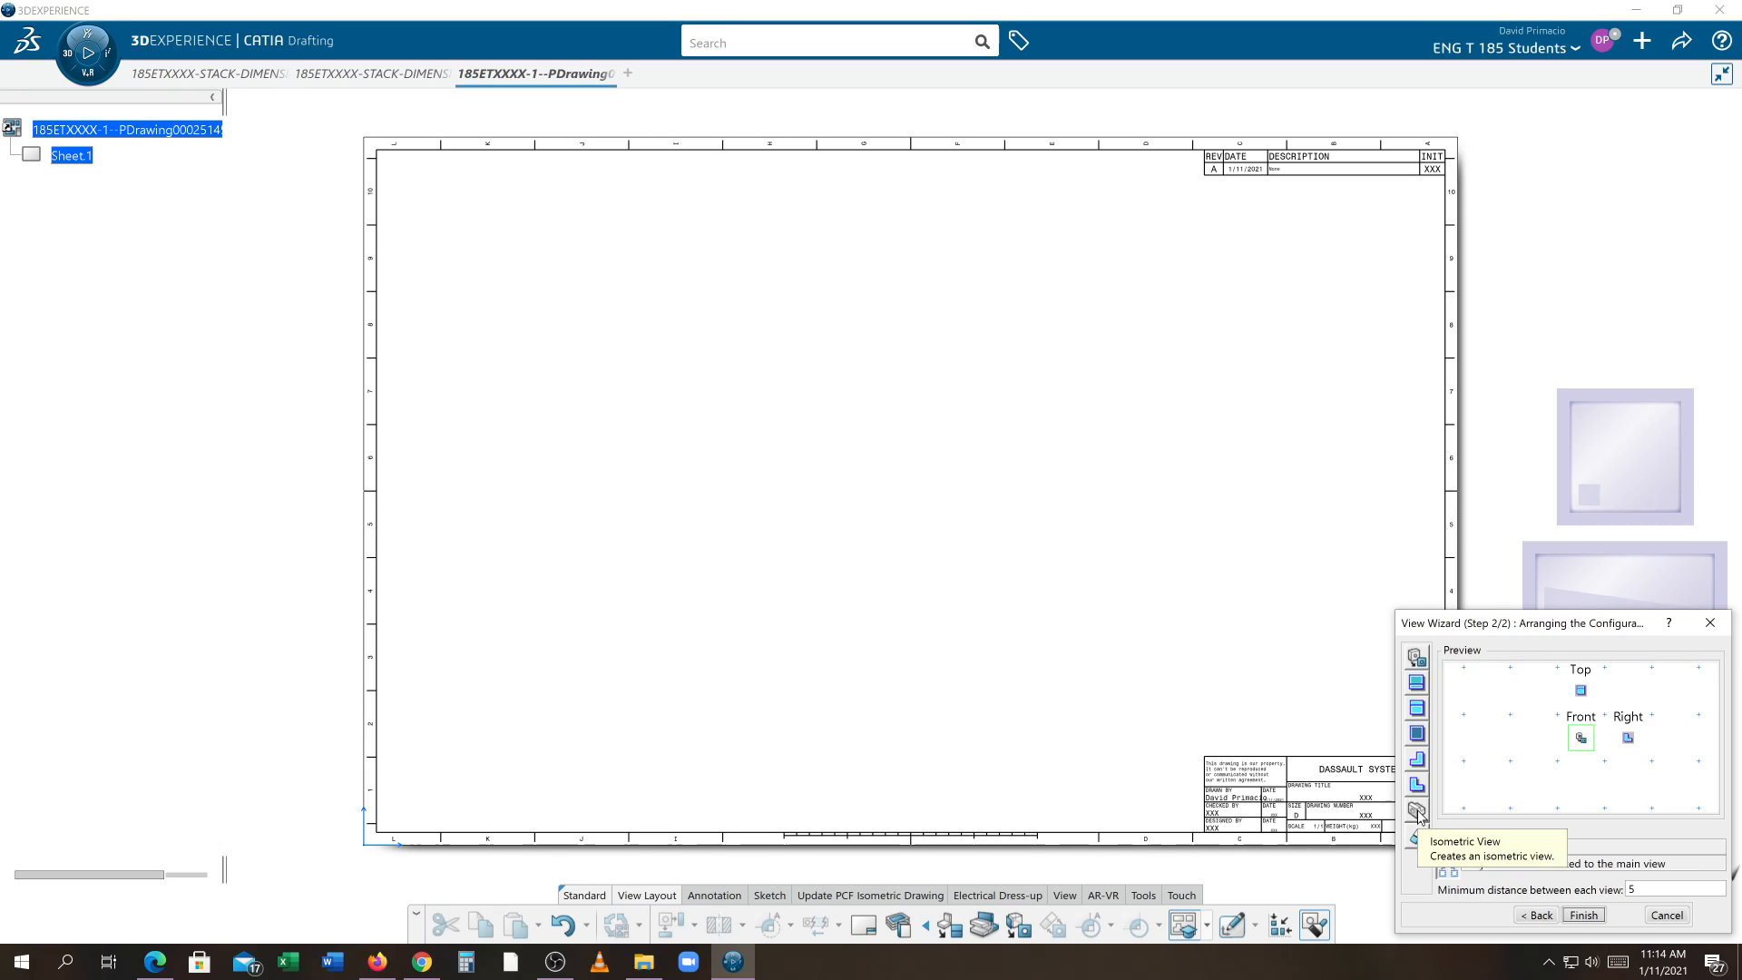
Add an isometric view to the layout, finish the wizard, and place the views generated from the 3D part
left_click_drag(1420, 814, 1649, 705)
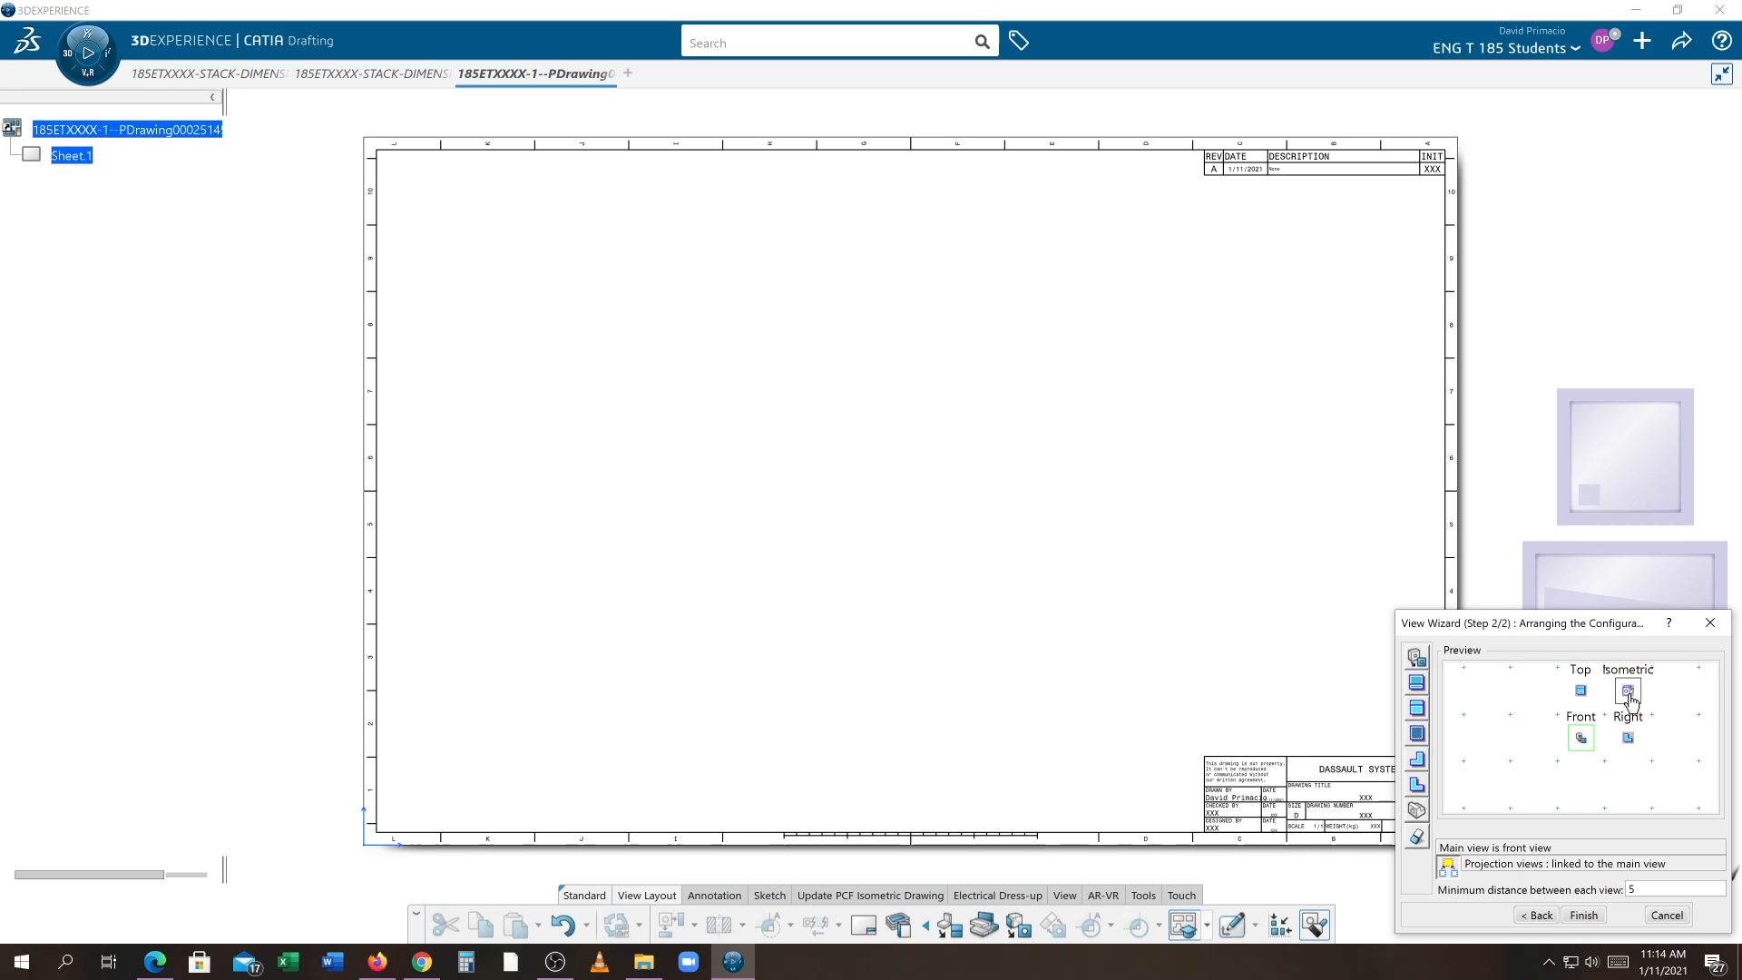
left_click(1581, 914)
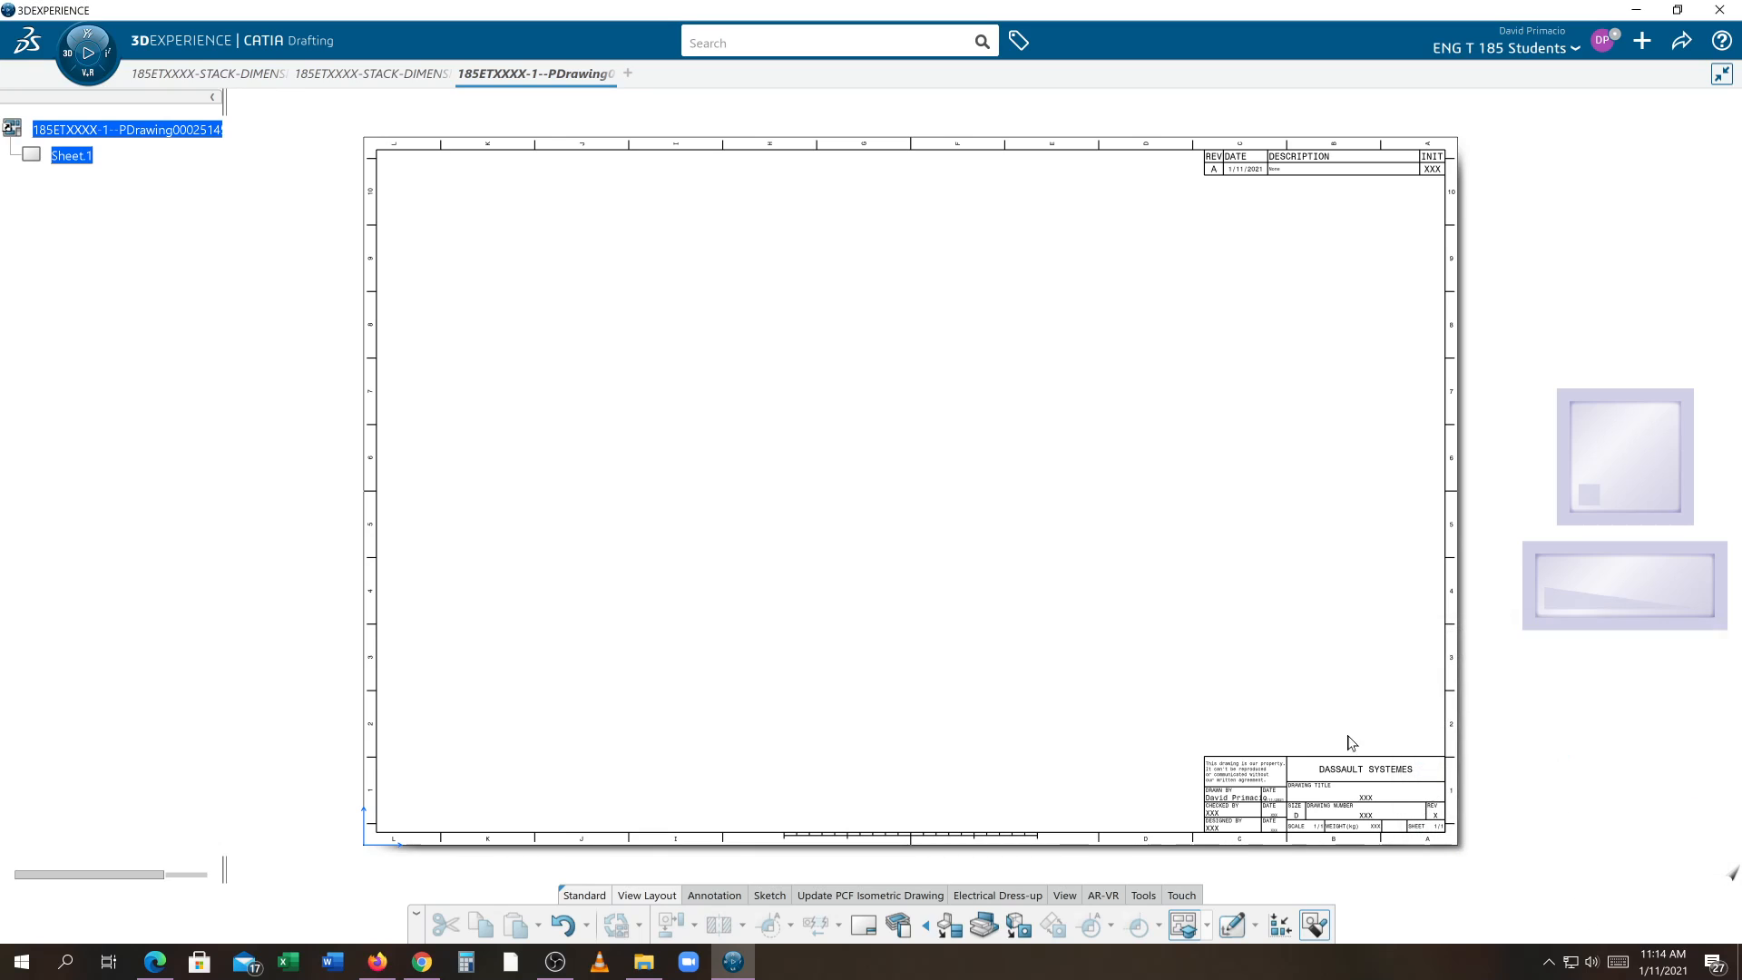
left_click(344, 76)
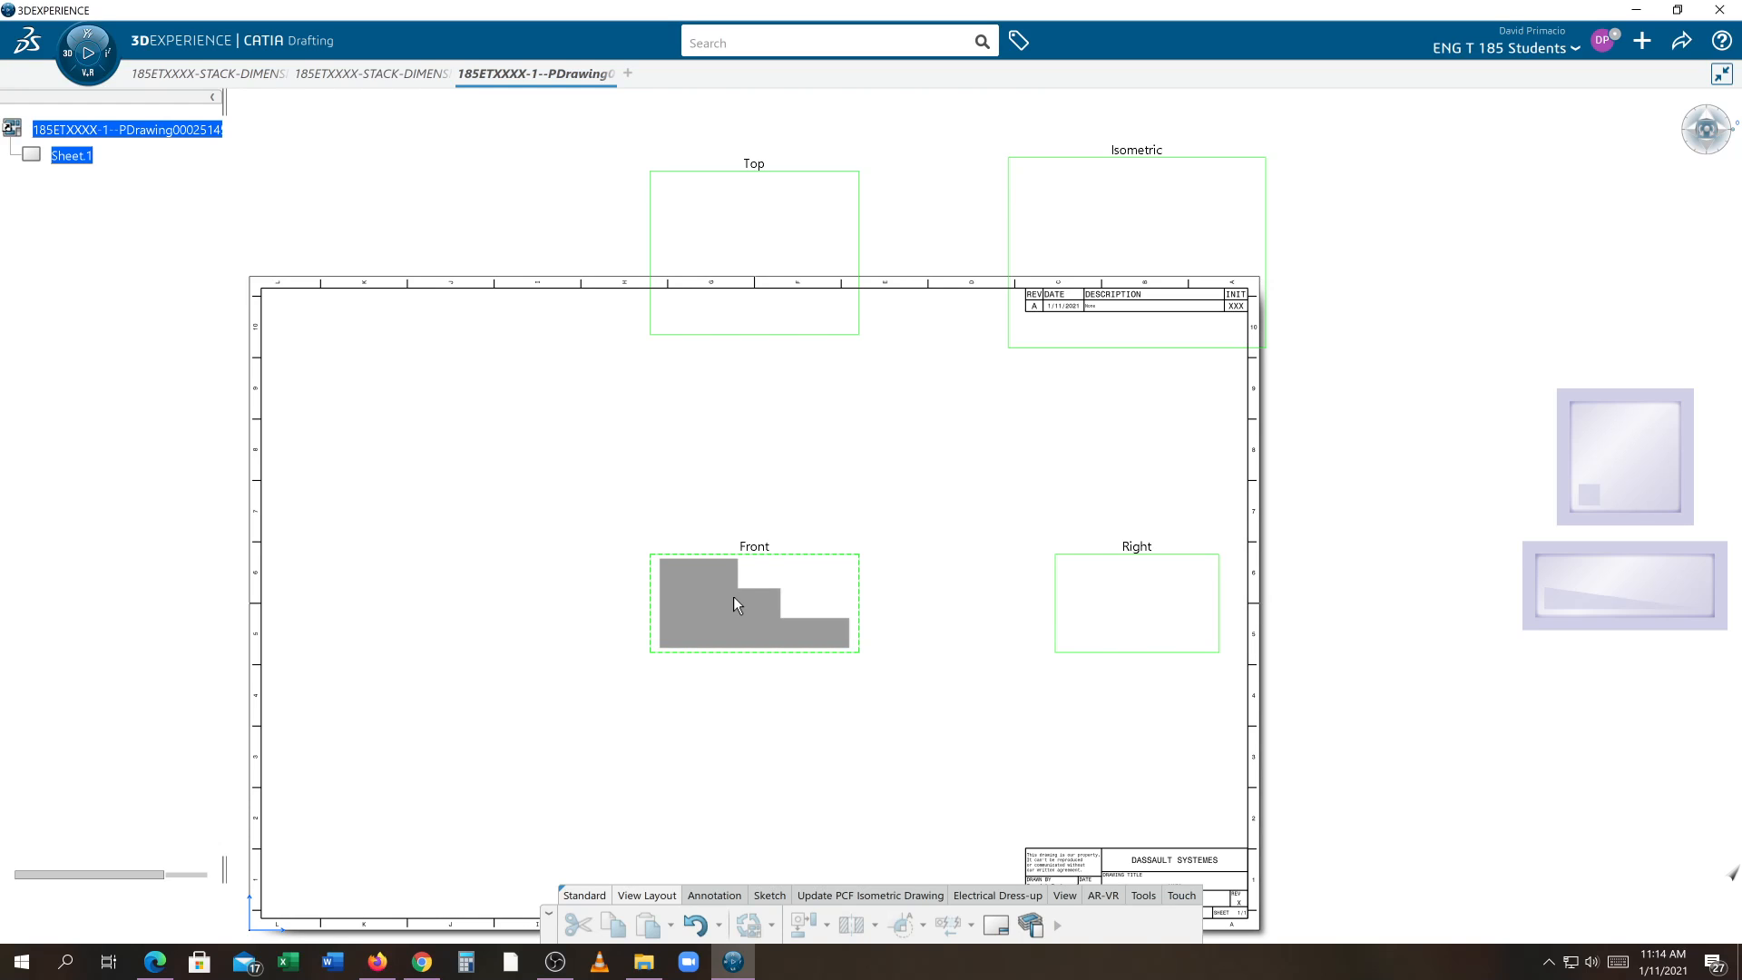
left_click(733, 596)
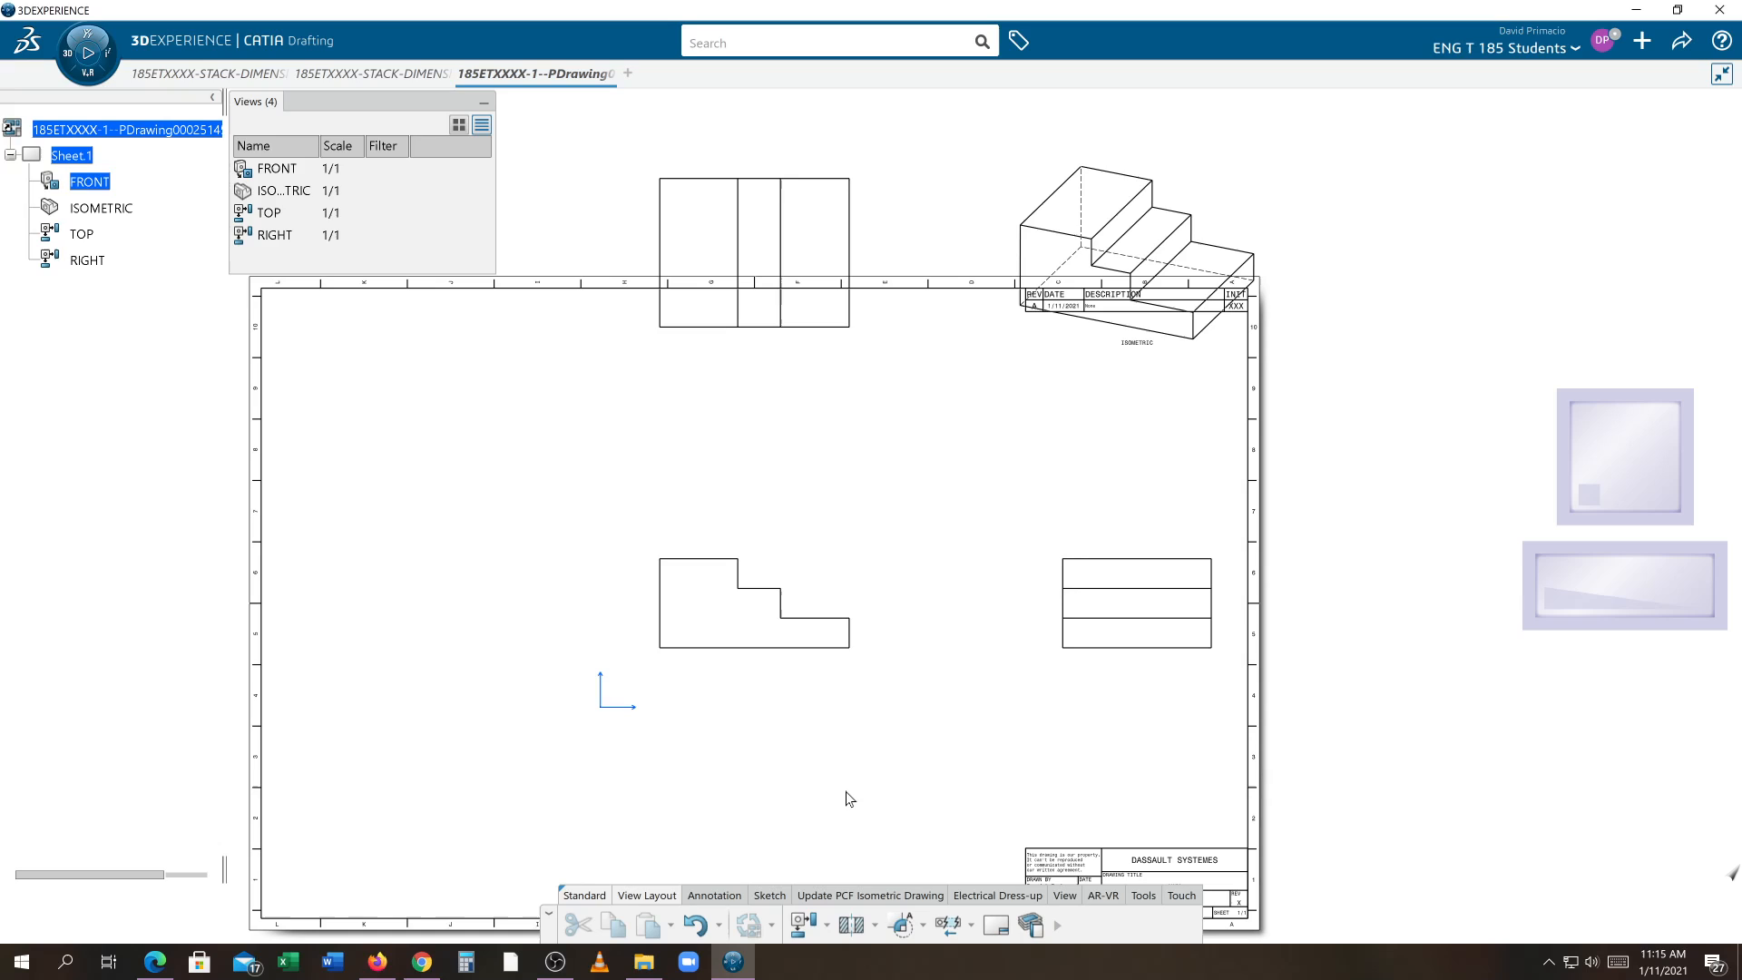
Display the view frames and move the front view, with its projected views, toward the sheet's lower left
left_click(1067, 899)
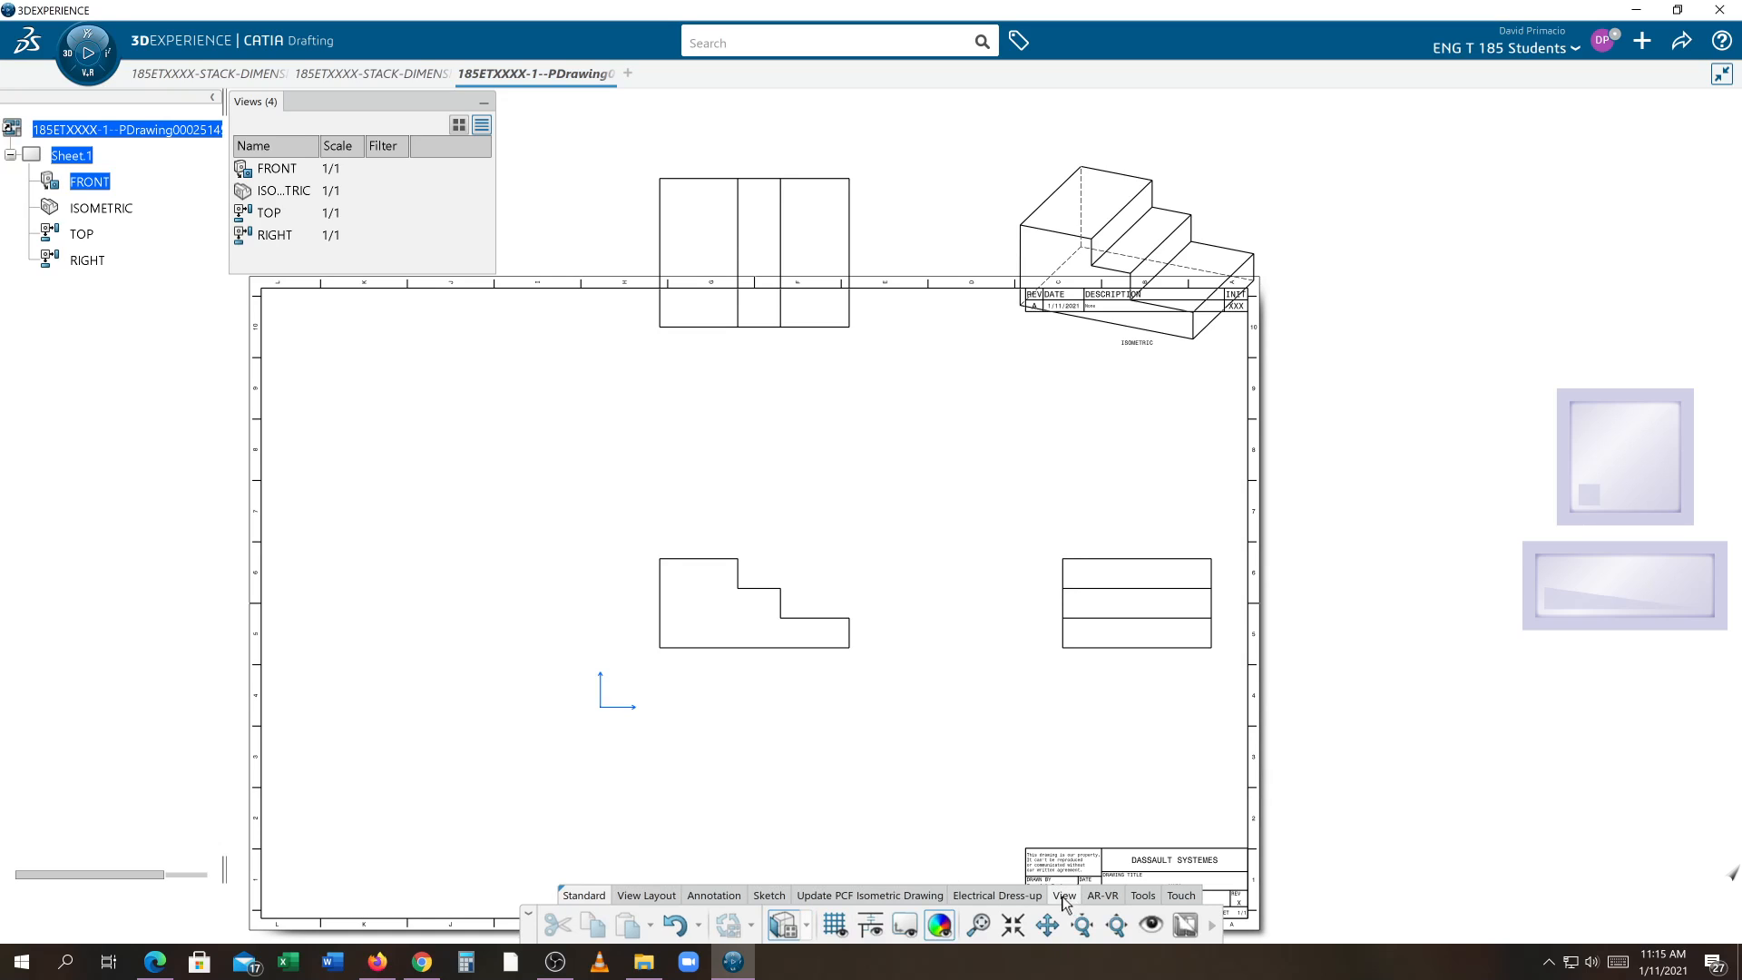
left_click(902, 926)
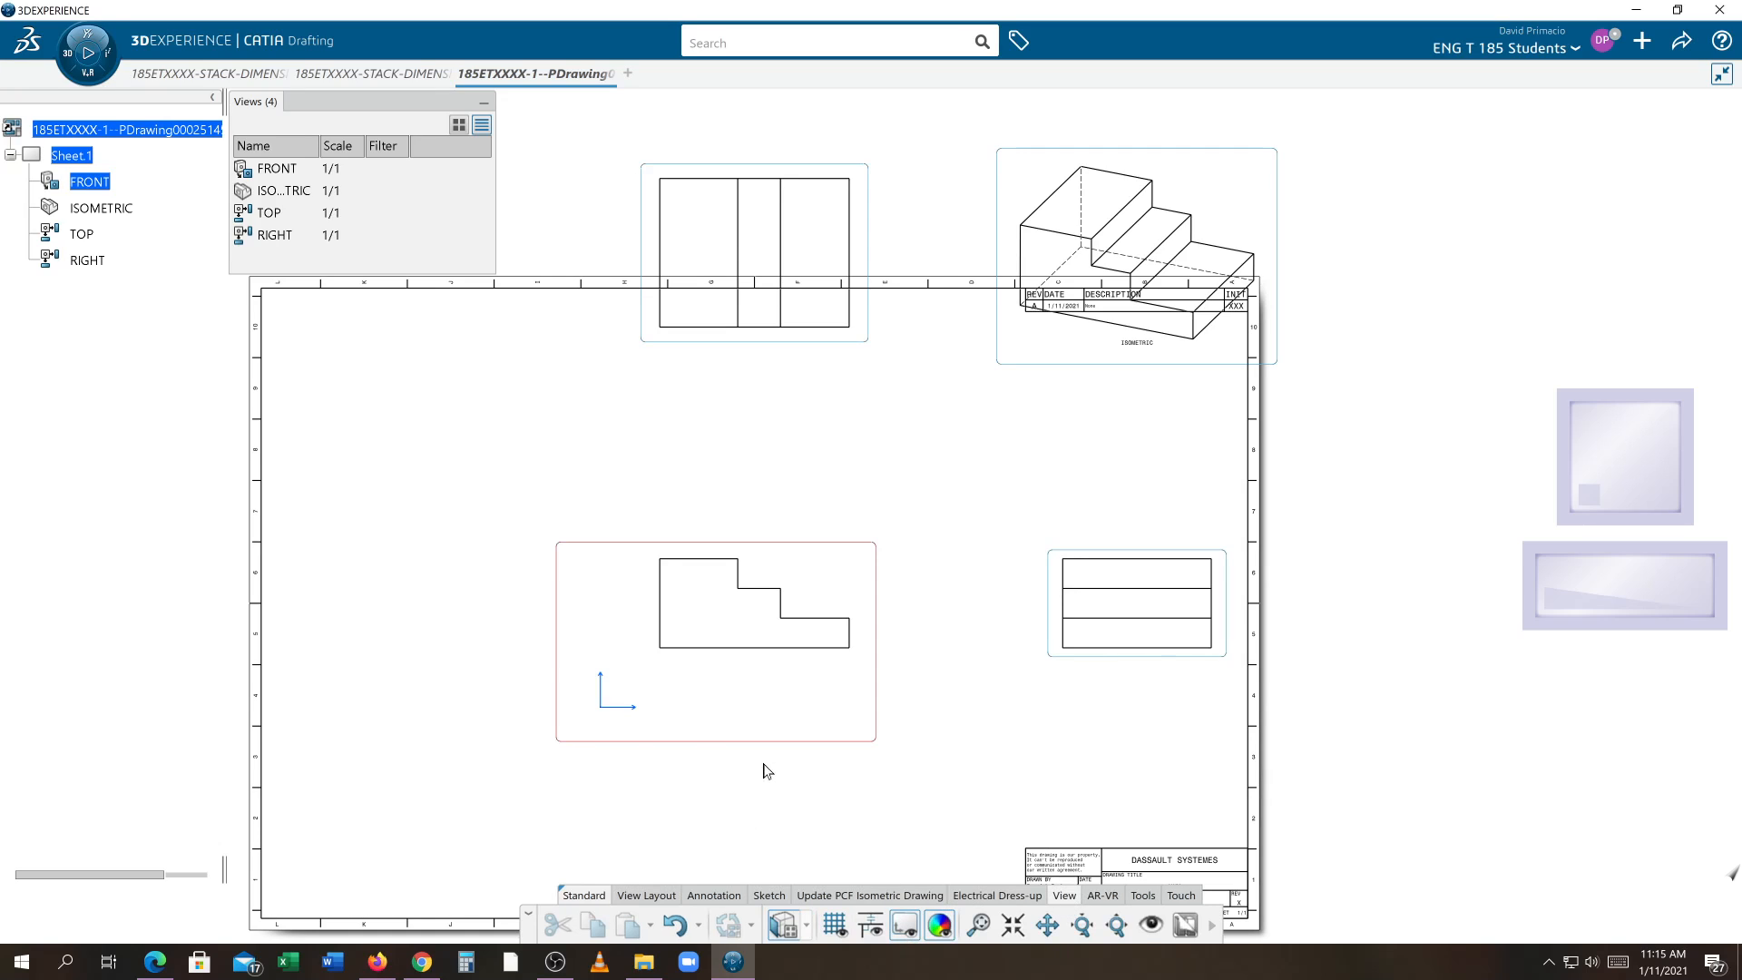
left_click_drag(786, 746, 498, 888)
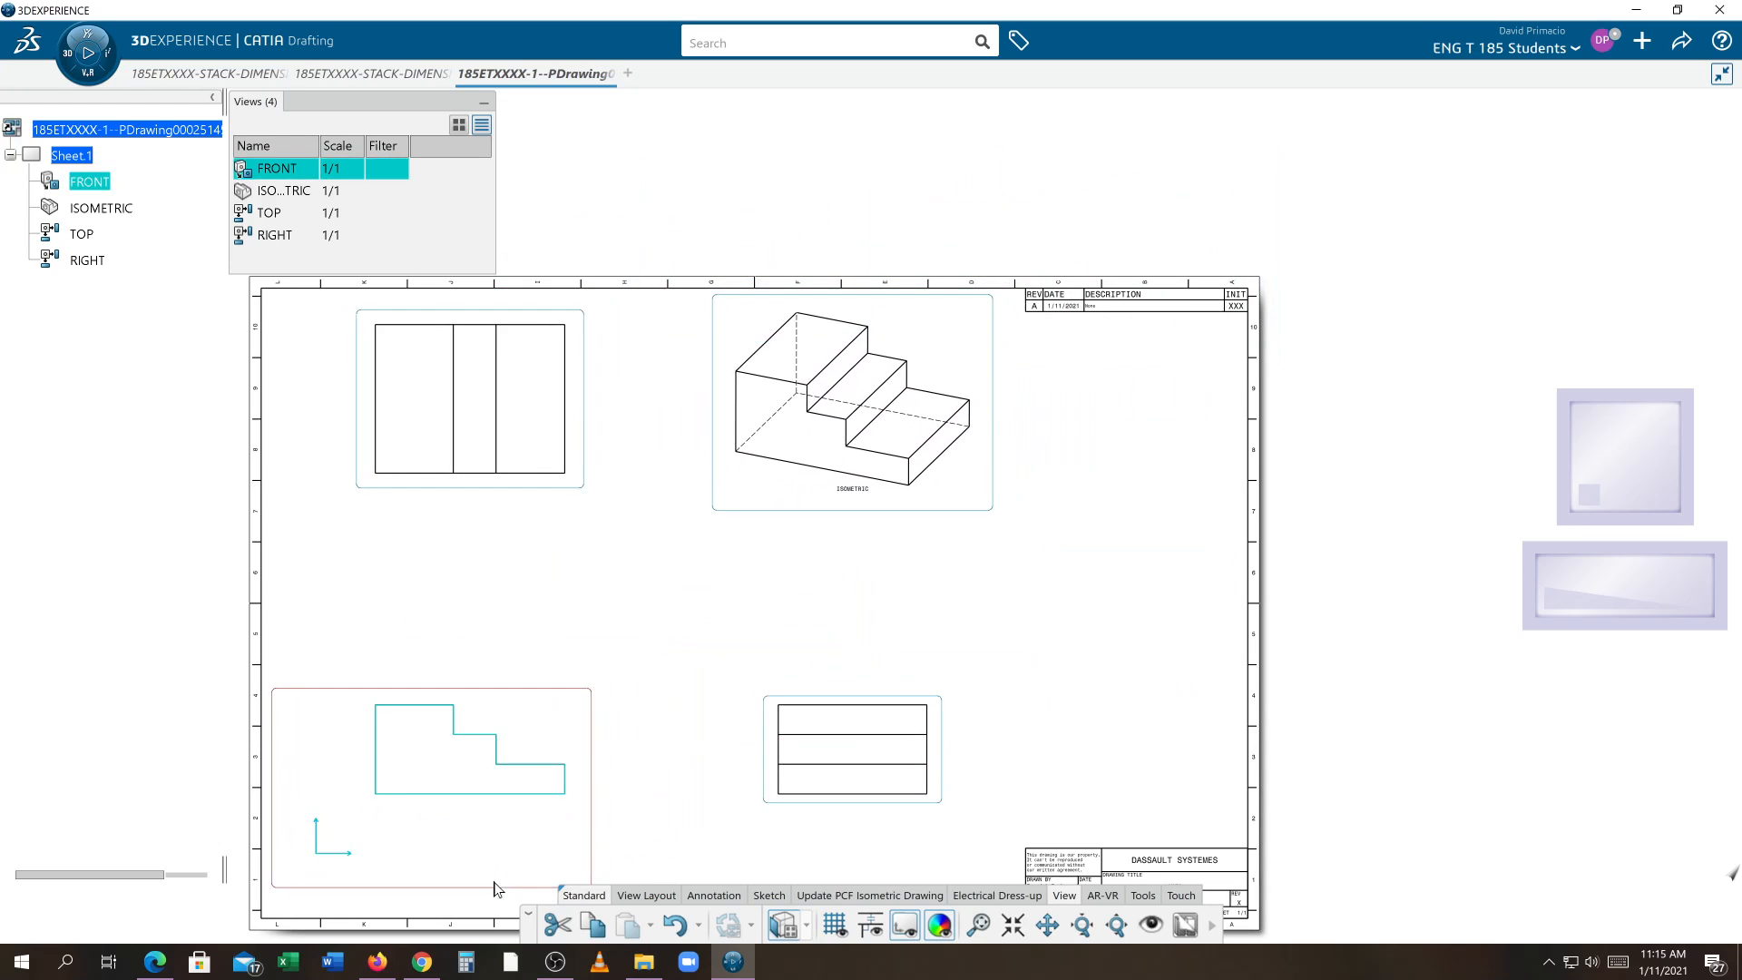
Move the top view down toward the front view and shift the right view closer to it
scroll(726, 754, "up", 3)
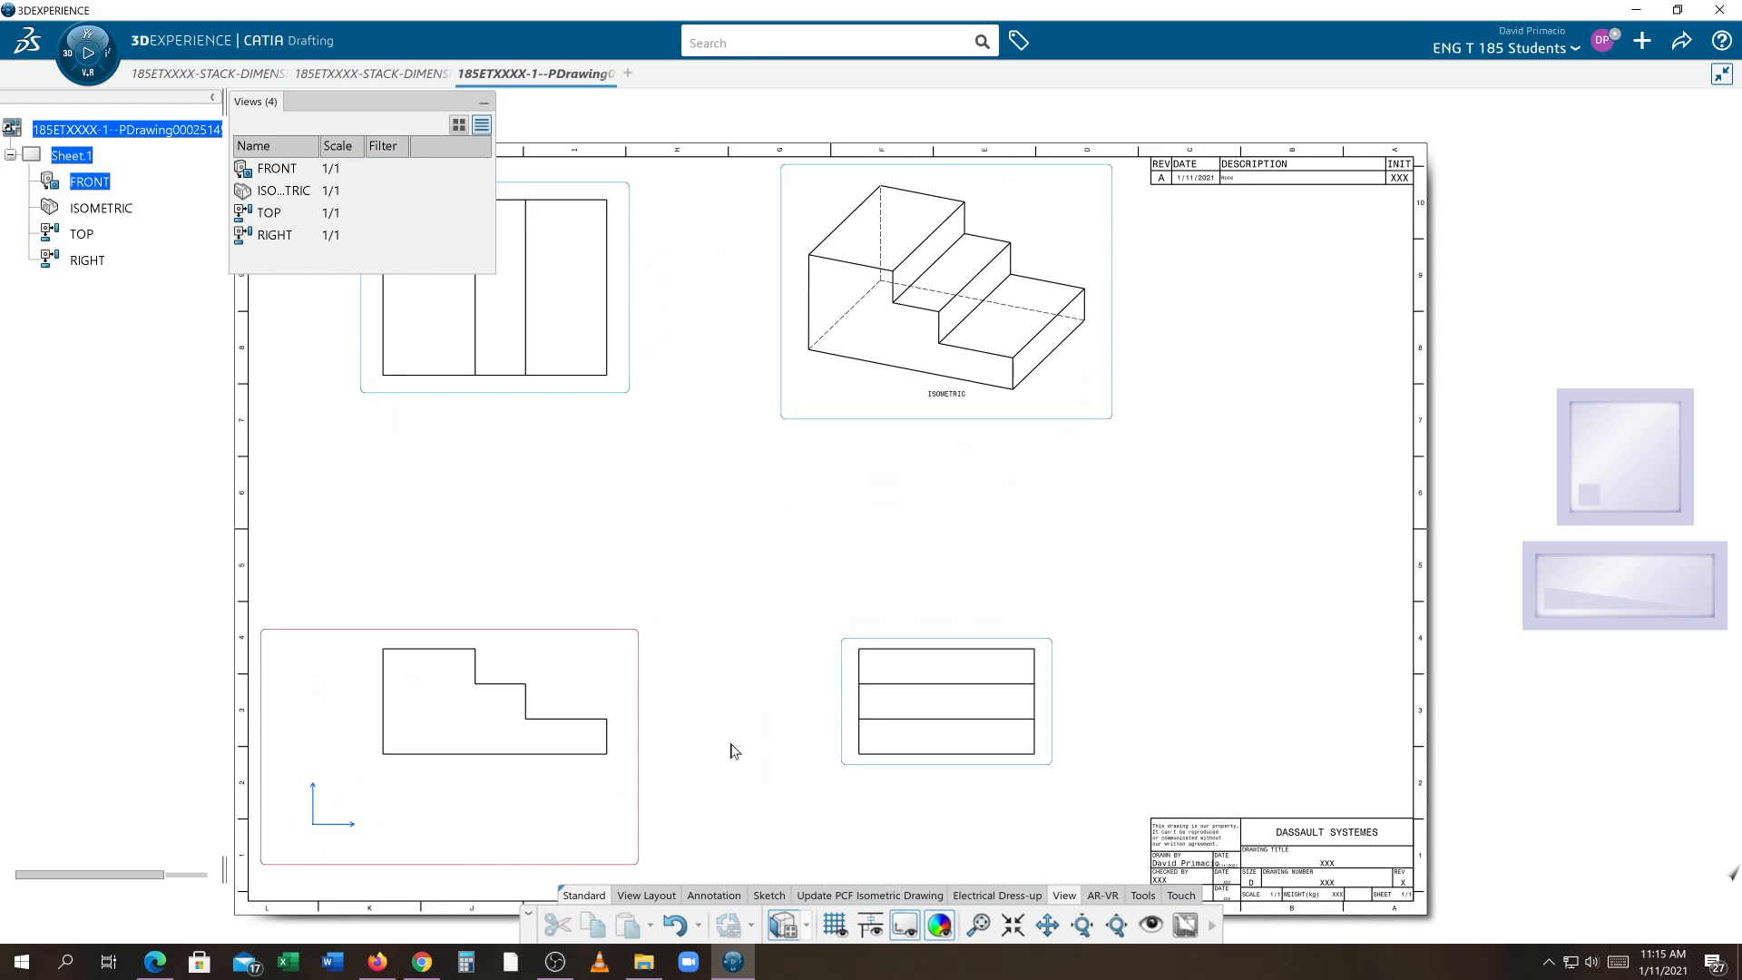
left_click(603, 393)
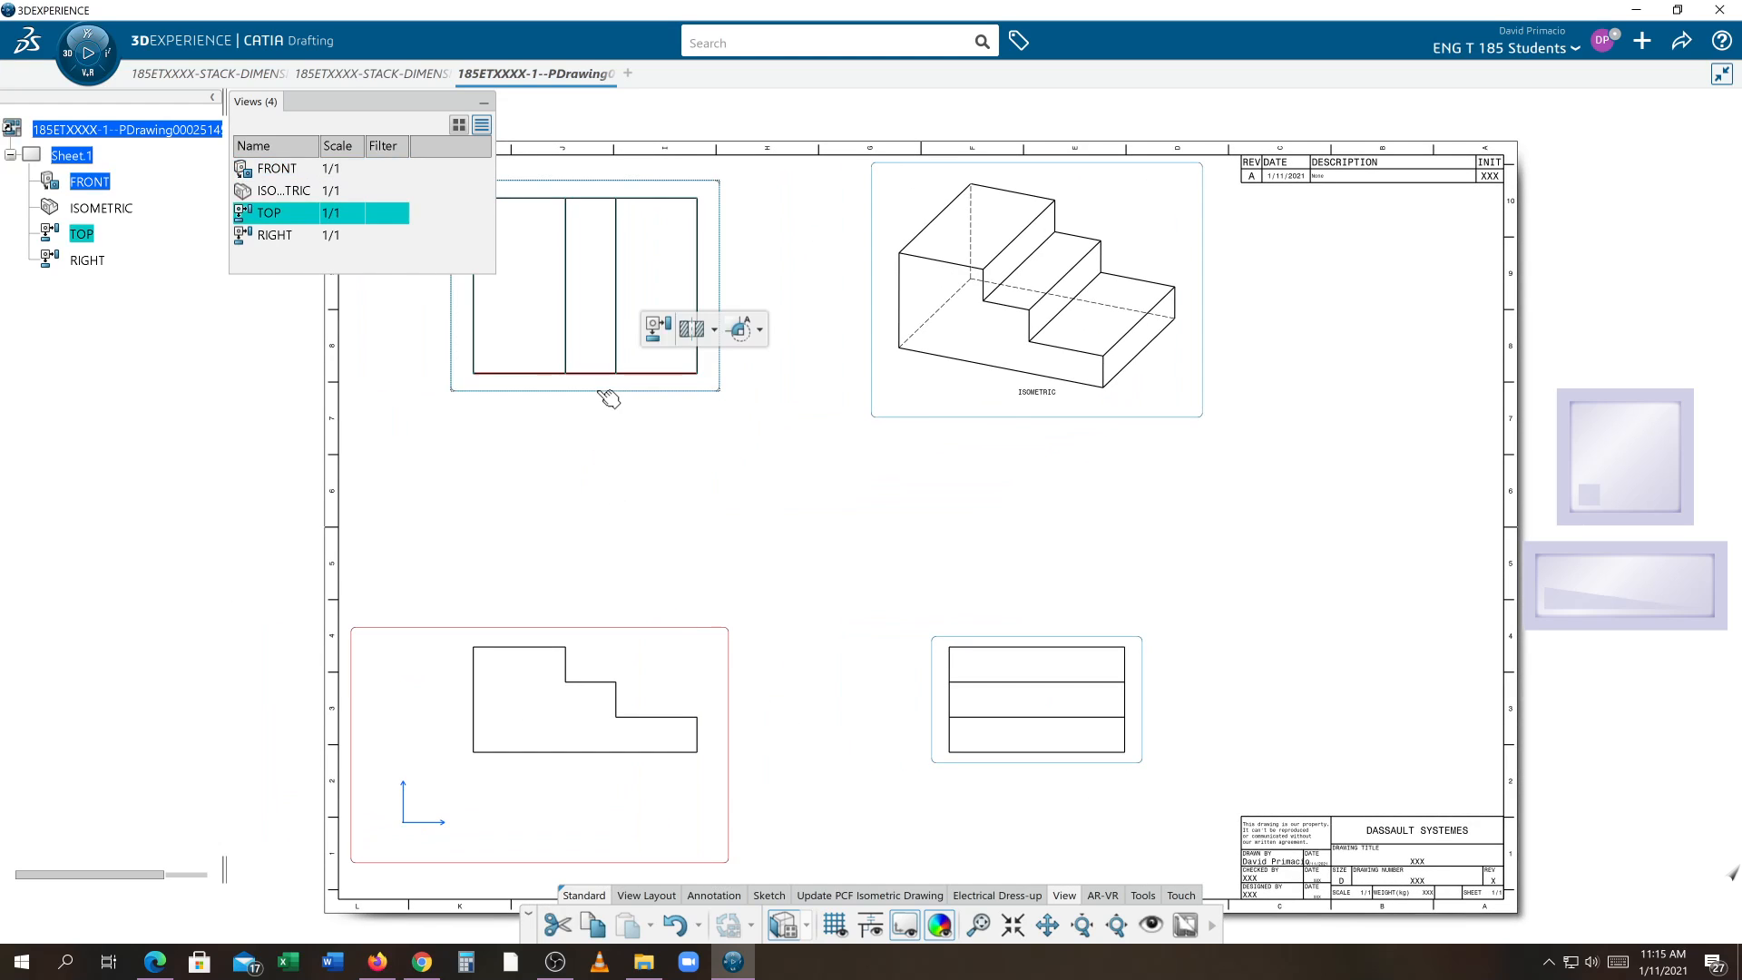
left_click_drag(603, 393, 642, 560)
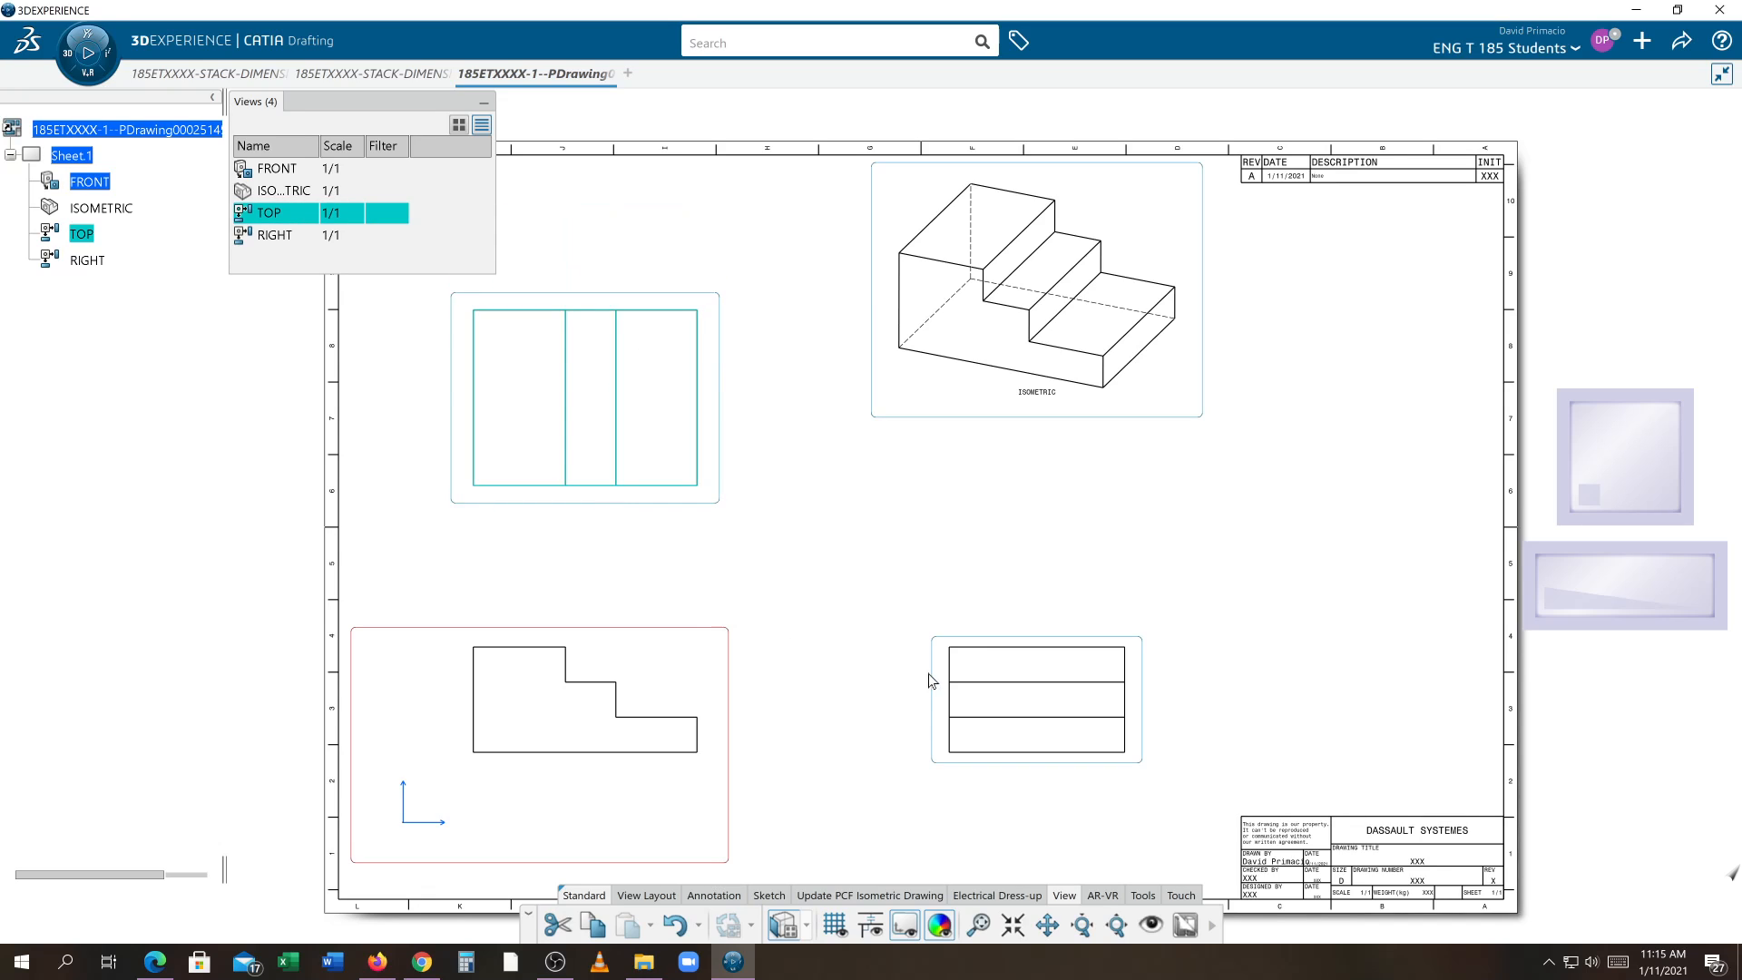
left_click_drag(931, 676, 837, 687)
Move the isometric view down beside the top view
left_click(913, 478)
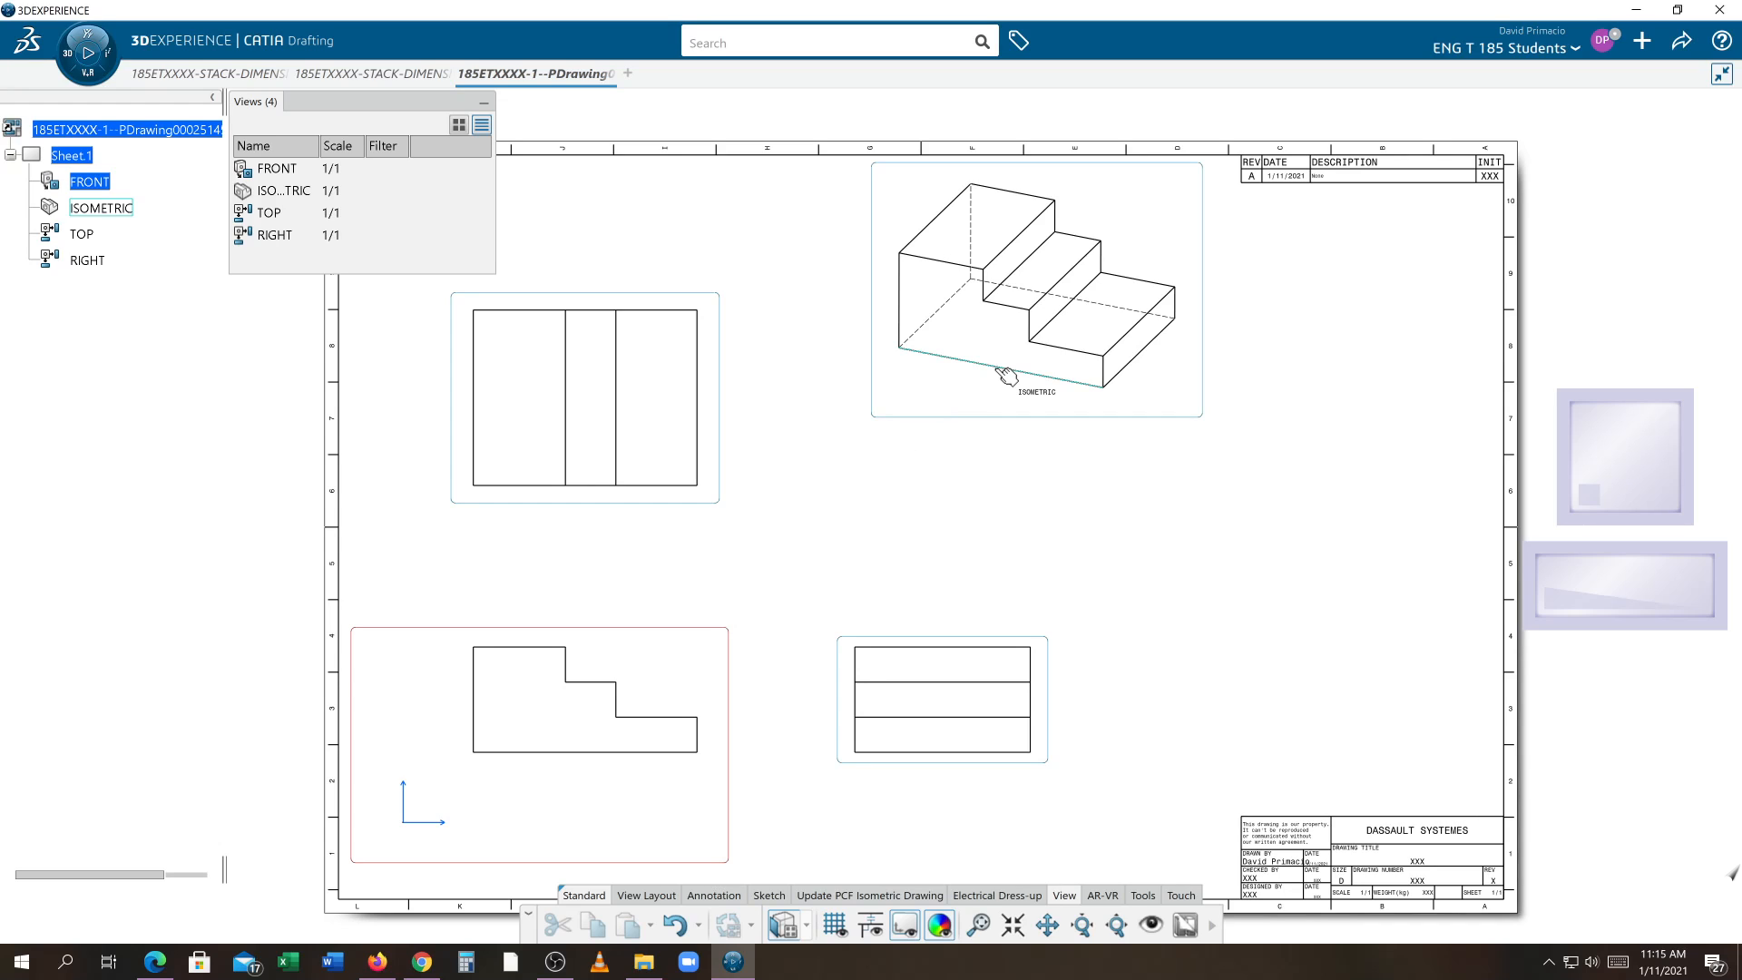
left_click_drag(955, 432, 980, 660)
left_click(1221, 556)
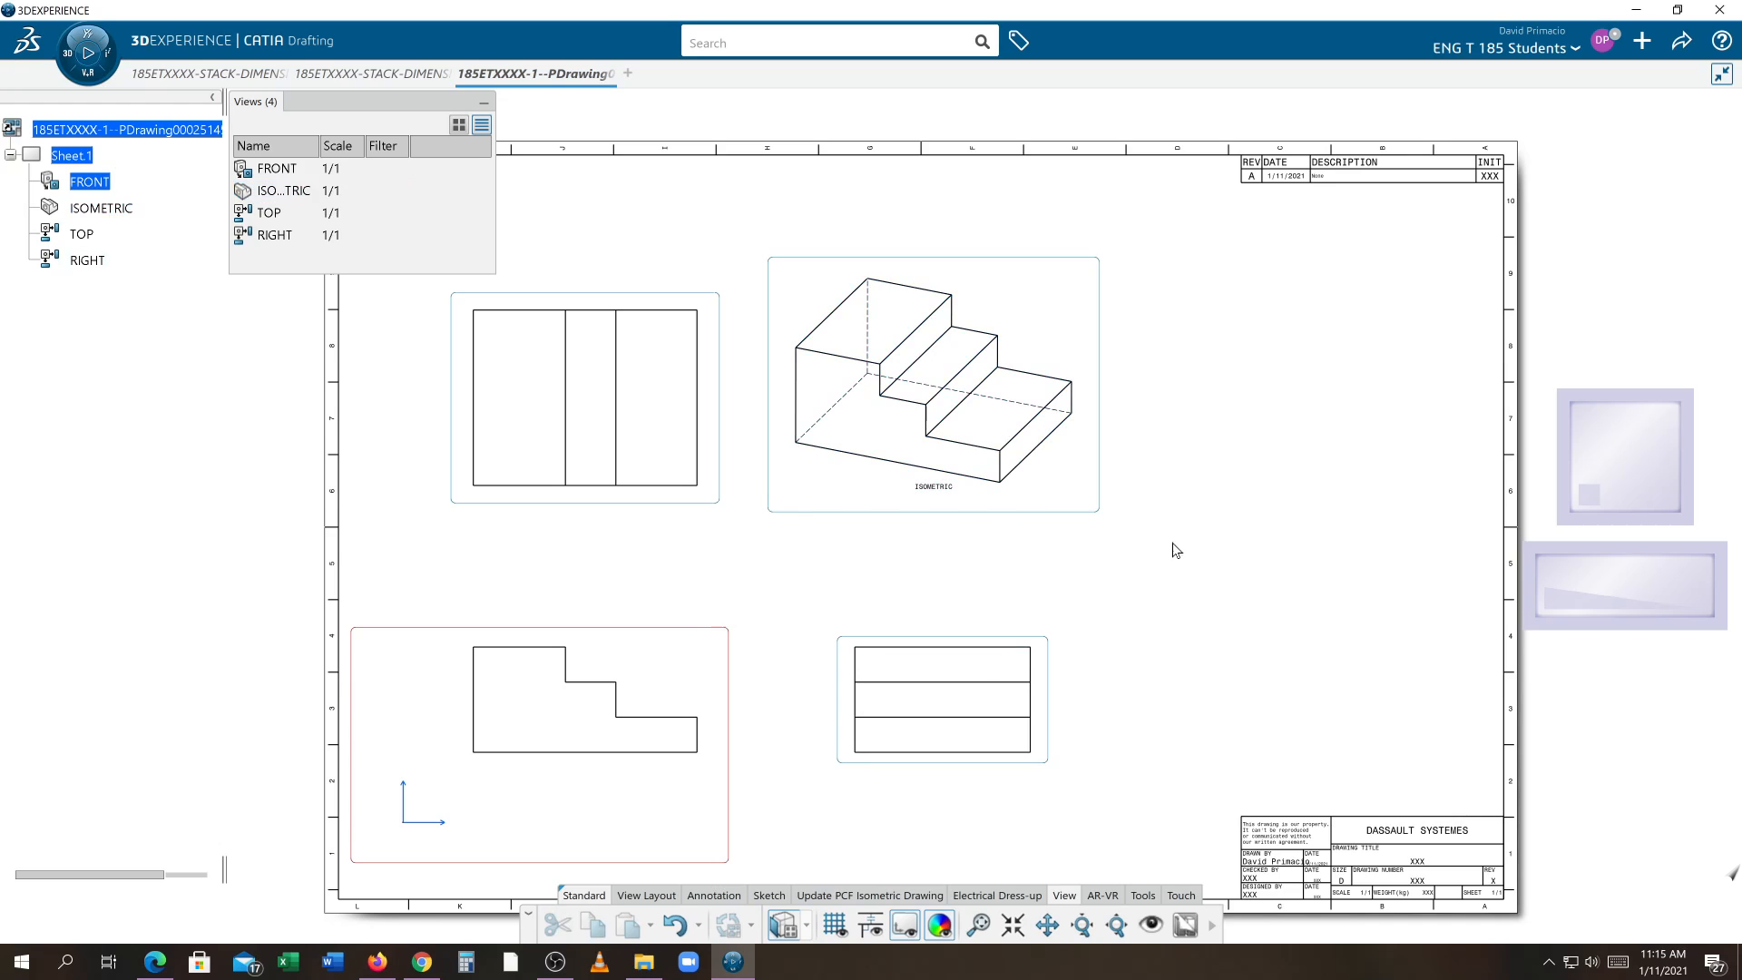
Set the isometric view to position independently of its reference view and move it slightly down
middle_click_drag(1174, 548, 1210, 595)
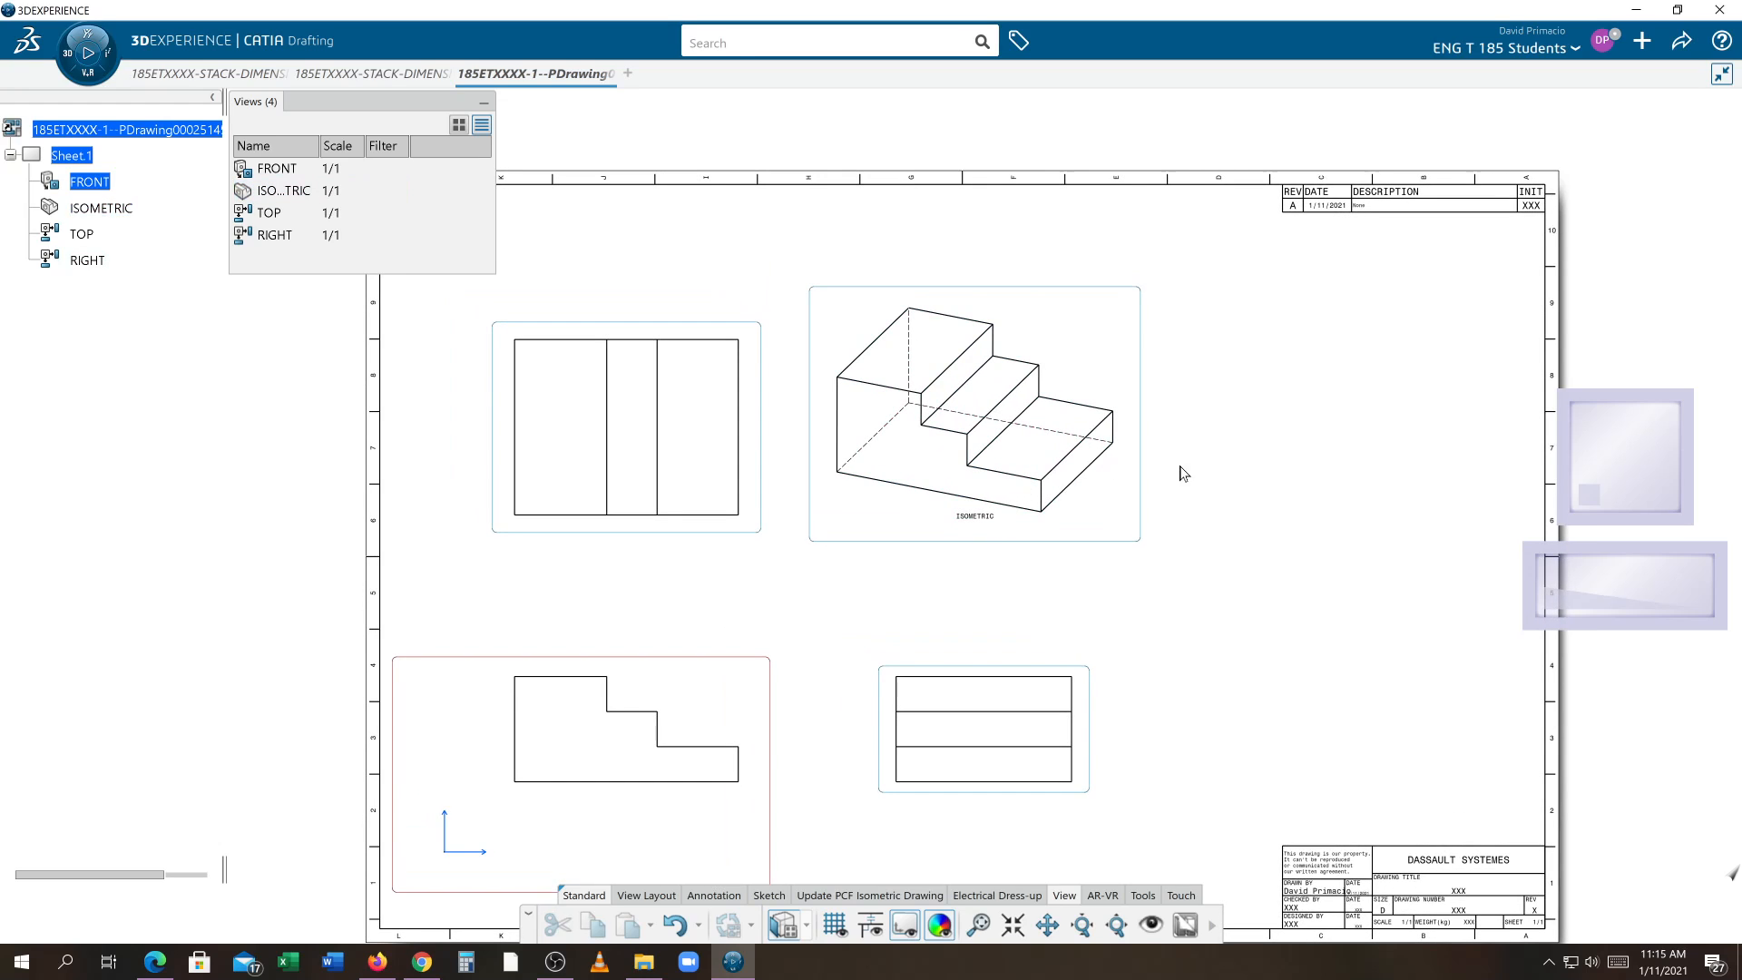
right_click(1031, 545)
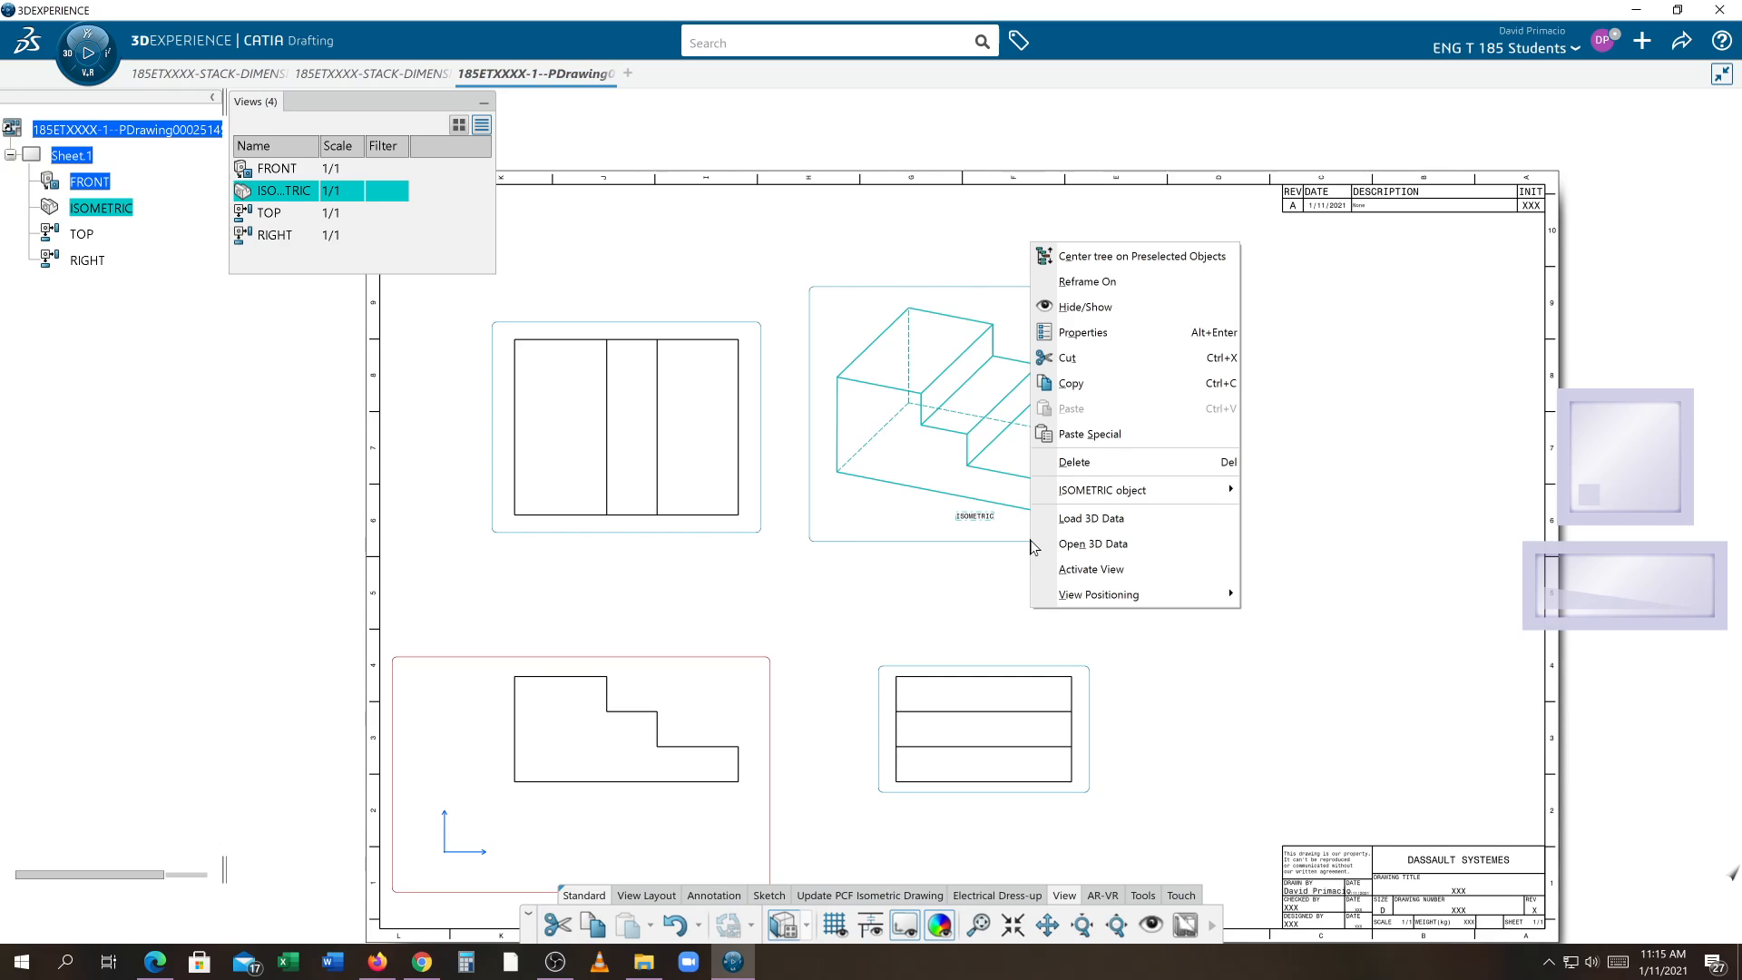
mouse_move(1118, 492)
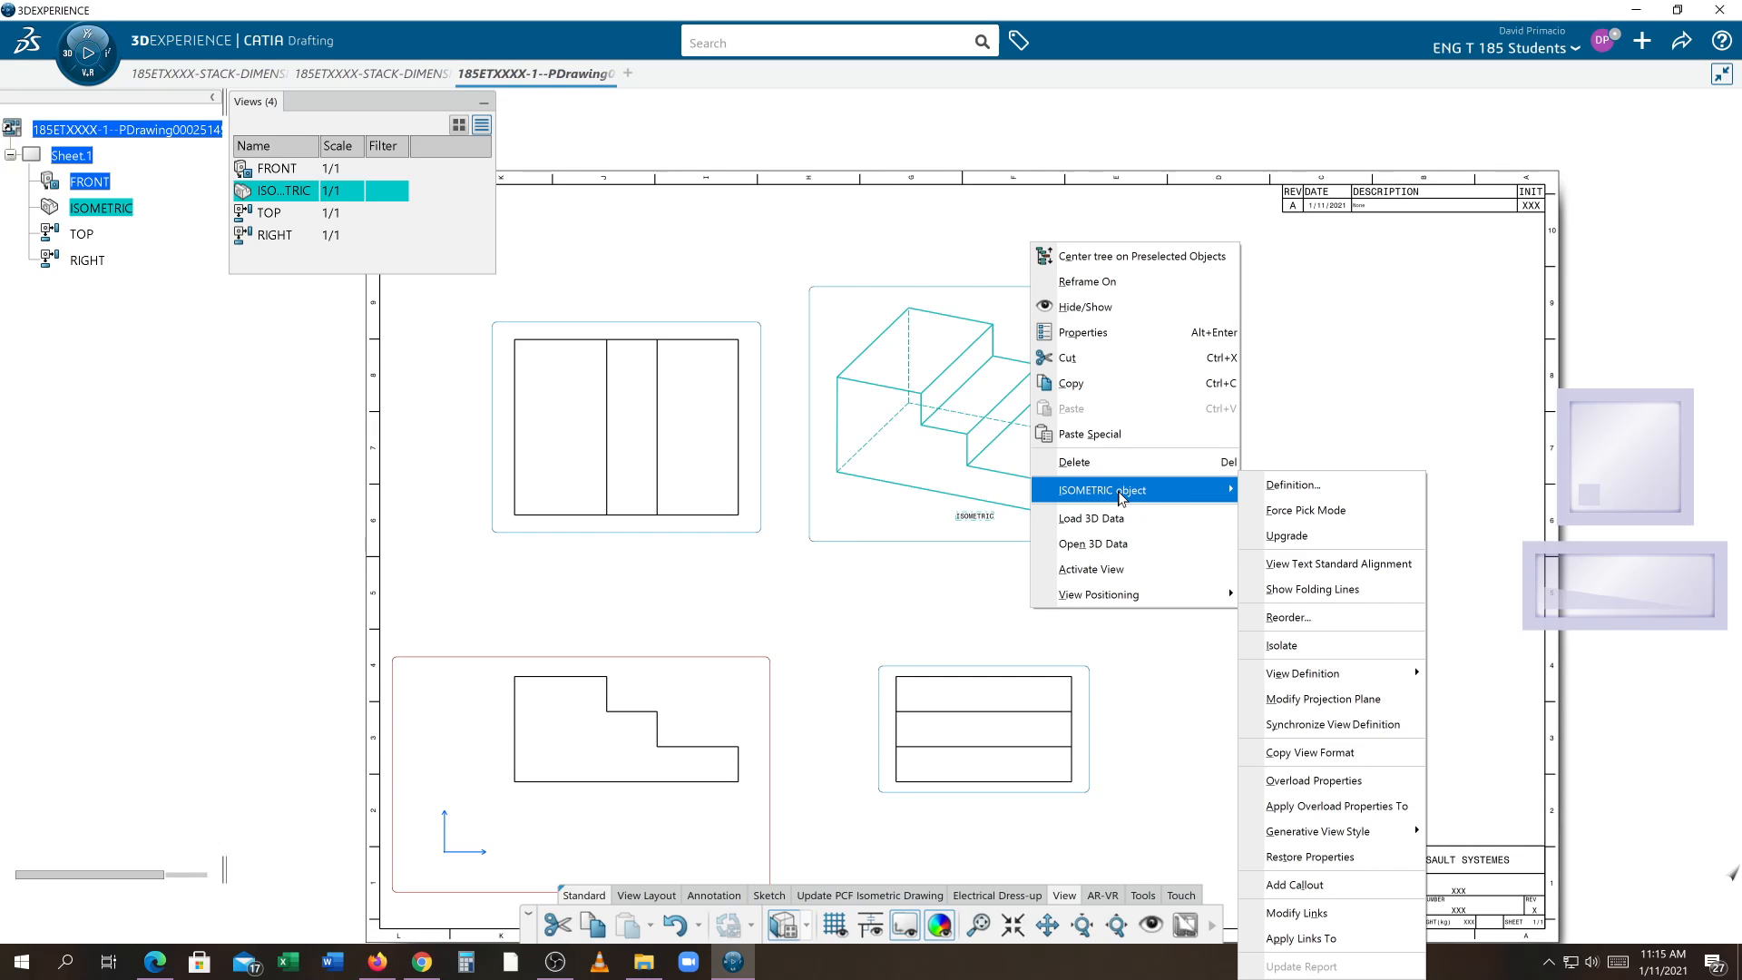
mouse_move(1302, 680)
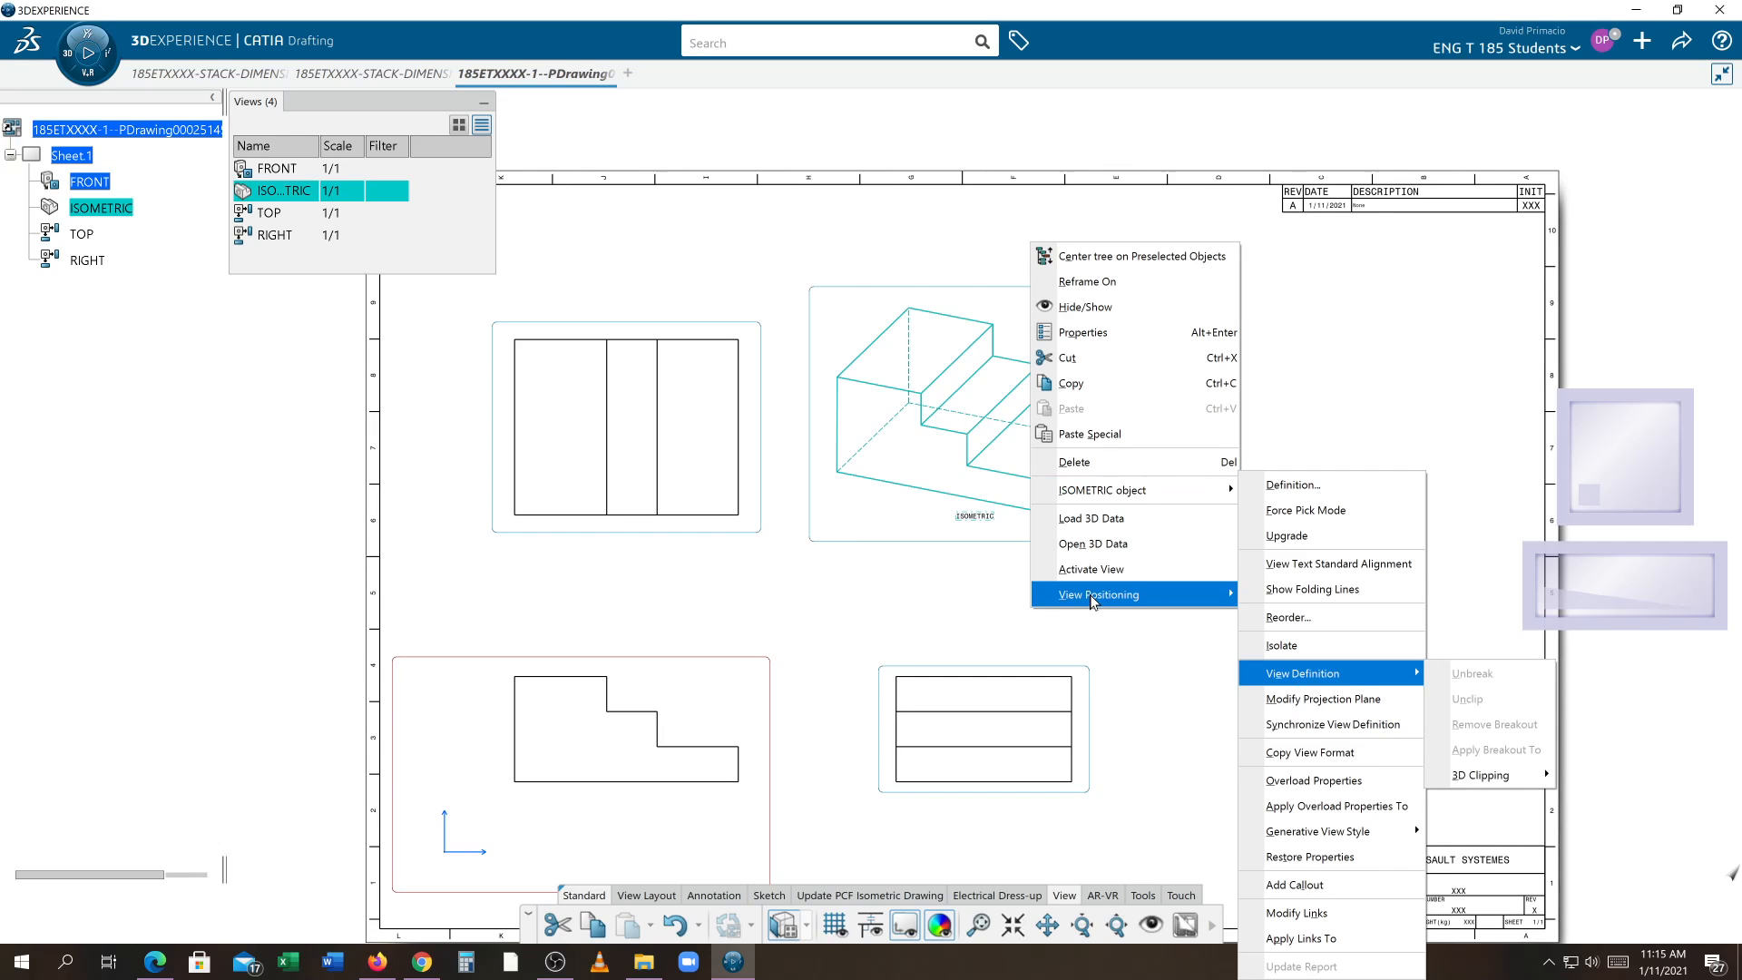
mouse_move(1093, 601)
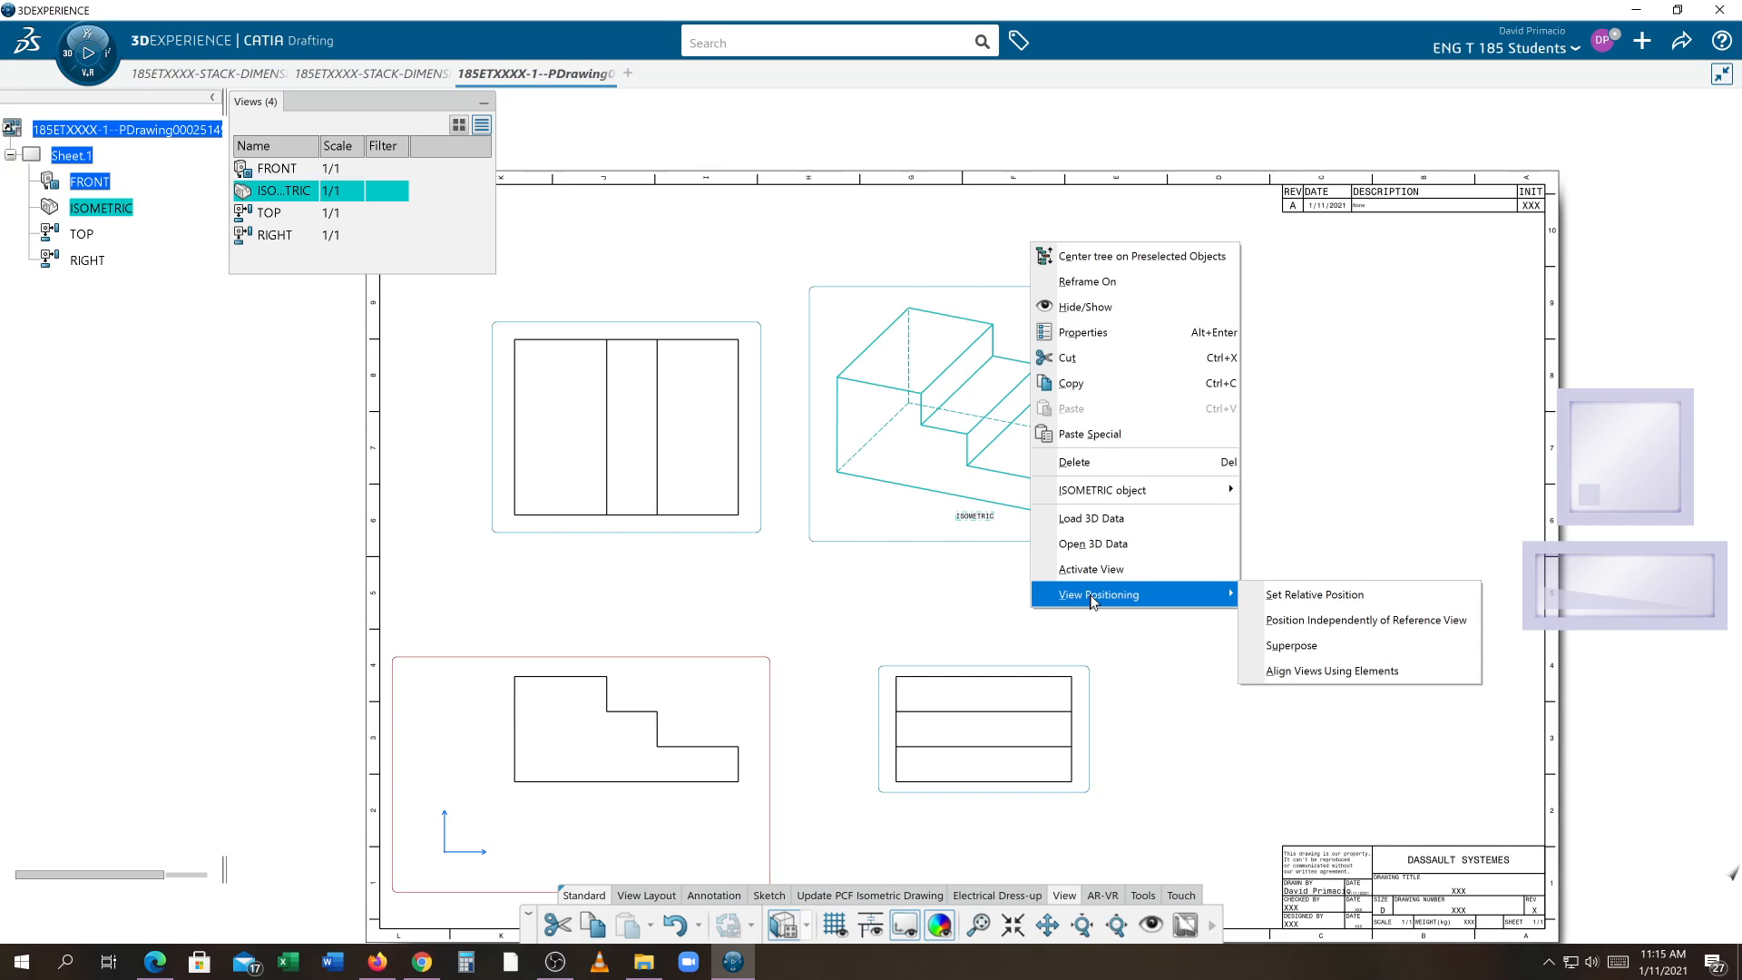
left_click(1386, 631)
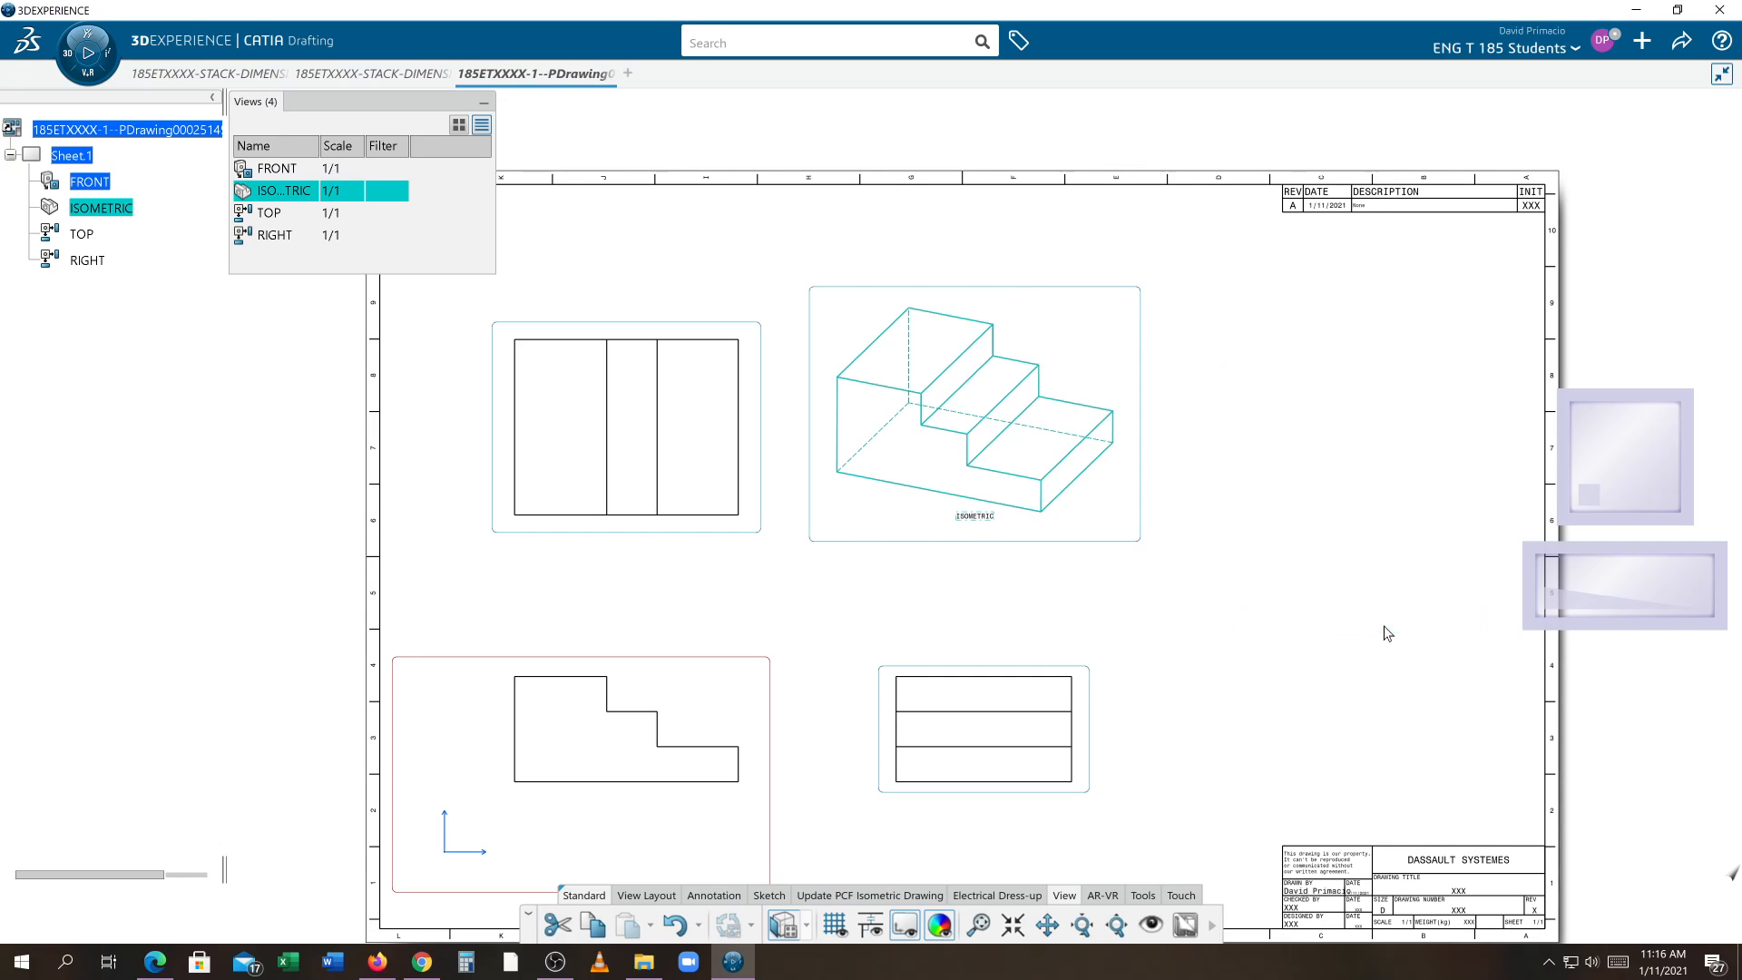
left_click_drag(1096, 548, 1114, 586)
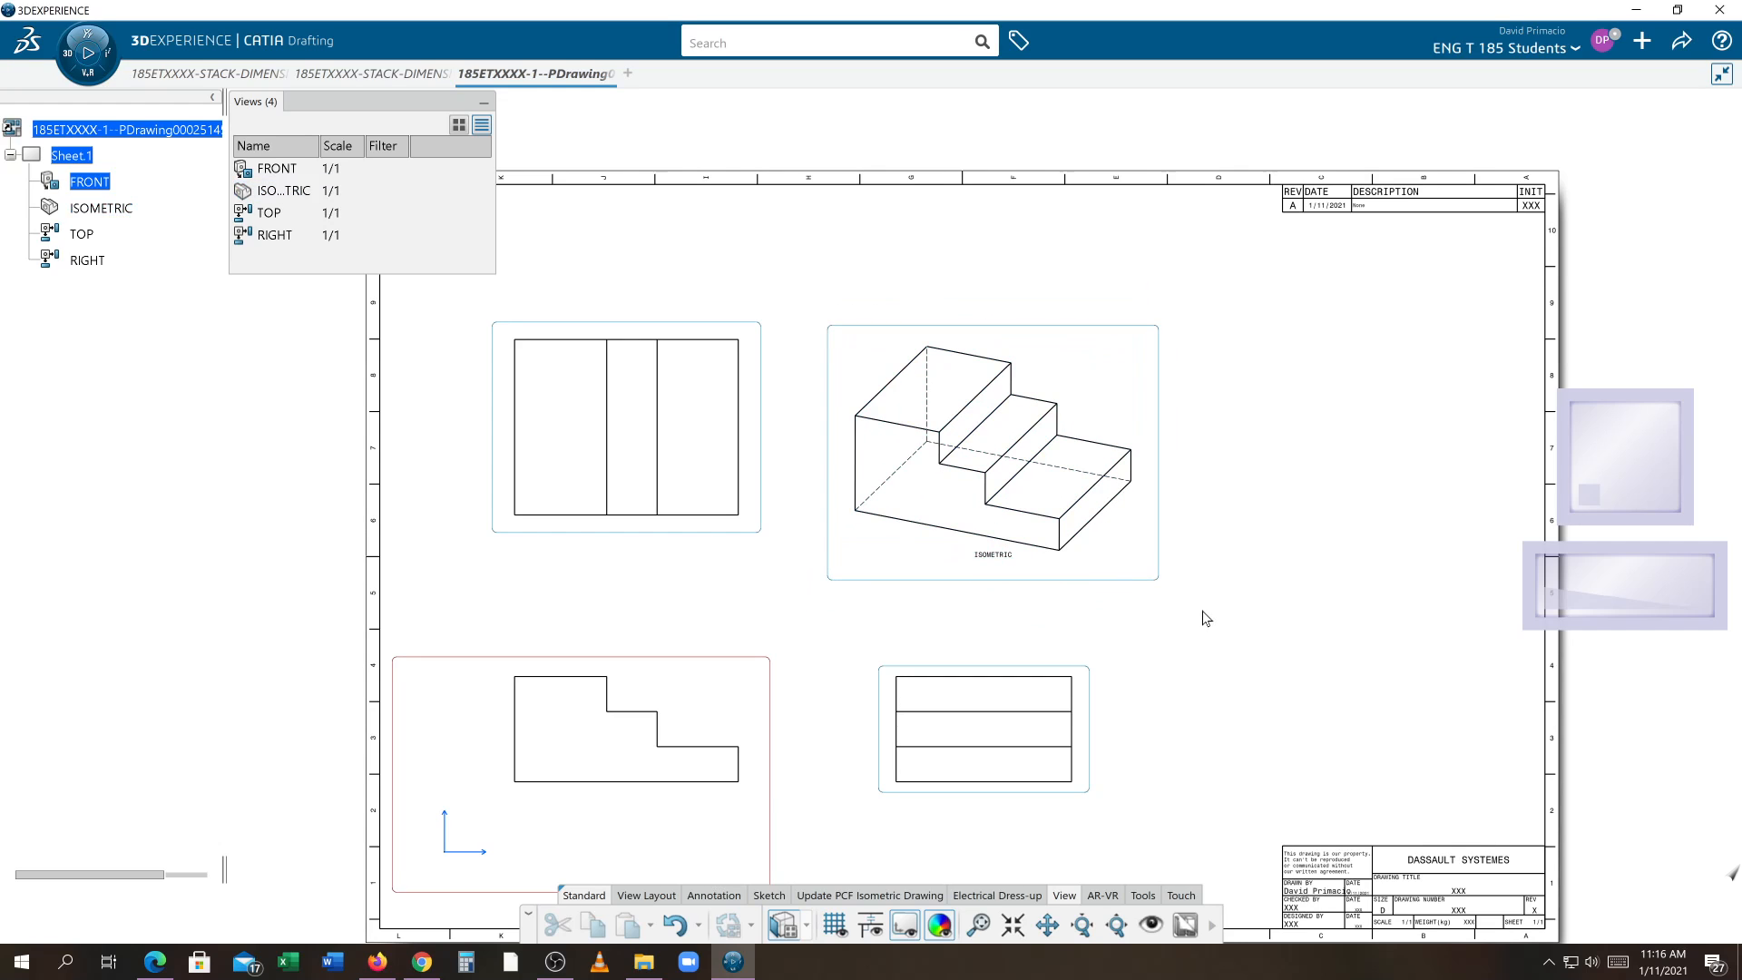
Turn off hidden lines, axis, fillets, center lines and pattern in the isometric view's generation properties
middle_click_drag(1188, 600, 1193, 575)
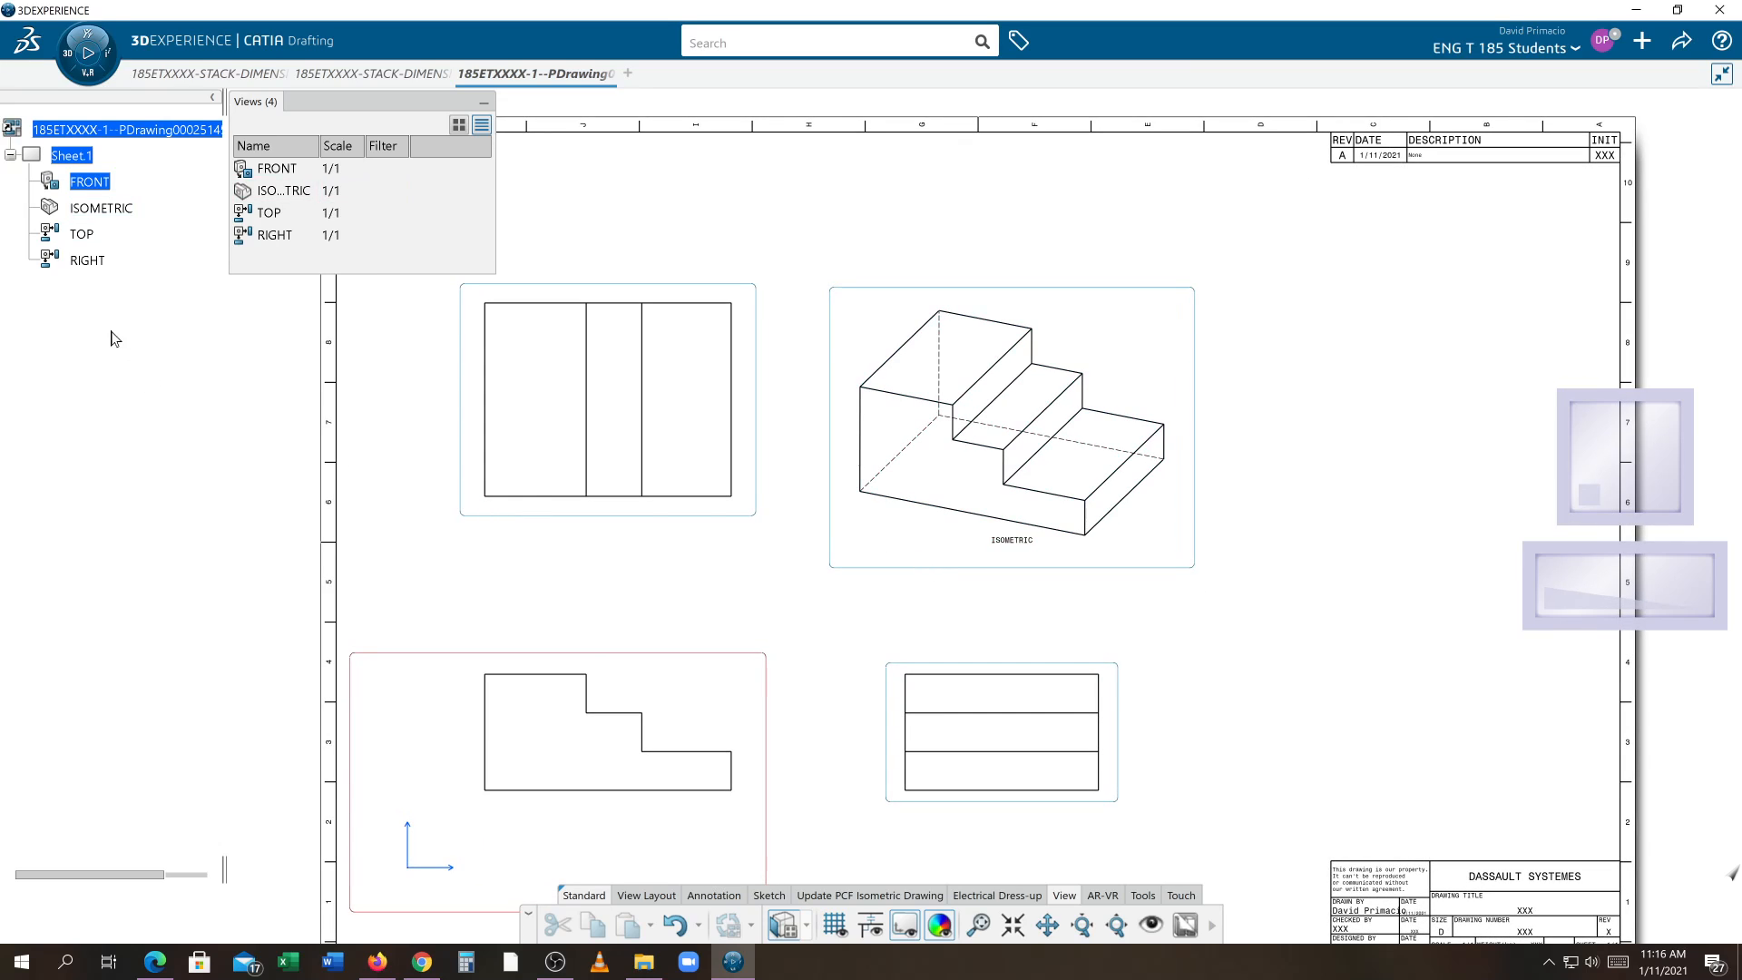
right_click(97, 211)
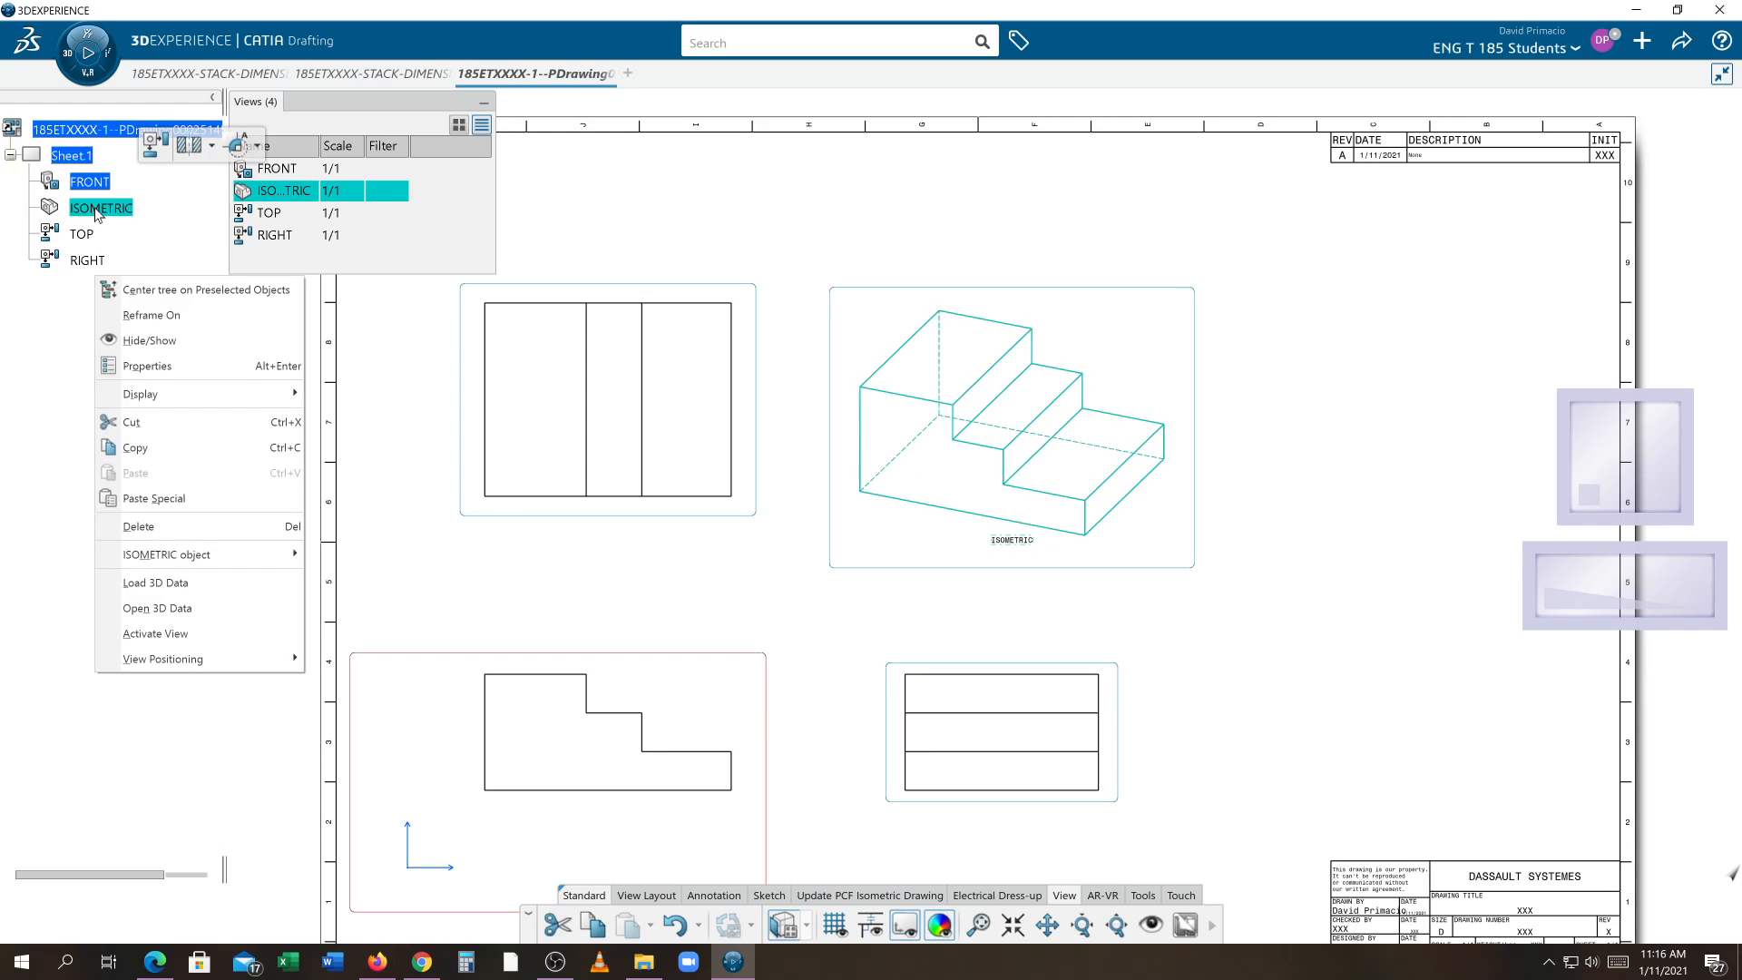
left_click(299, 368)
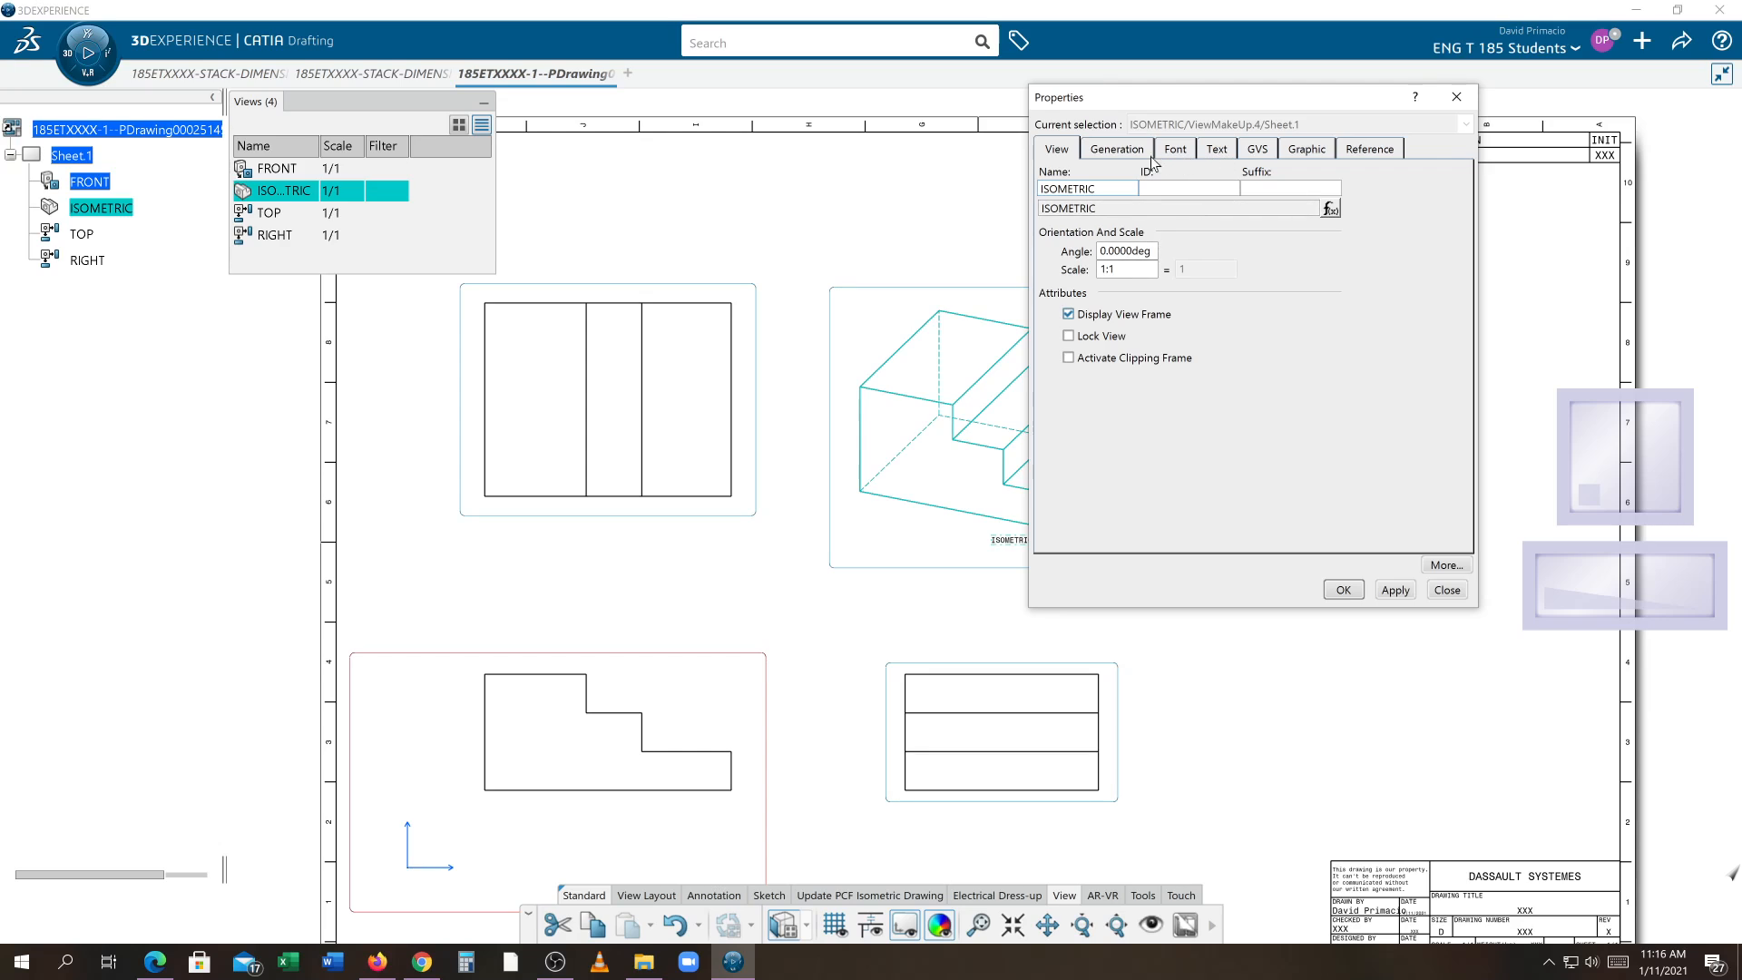
left_click(1307, 150)
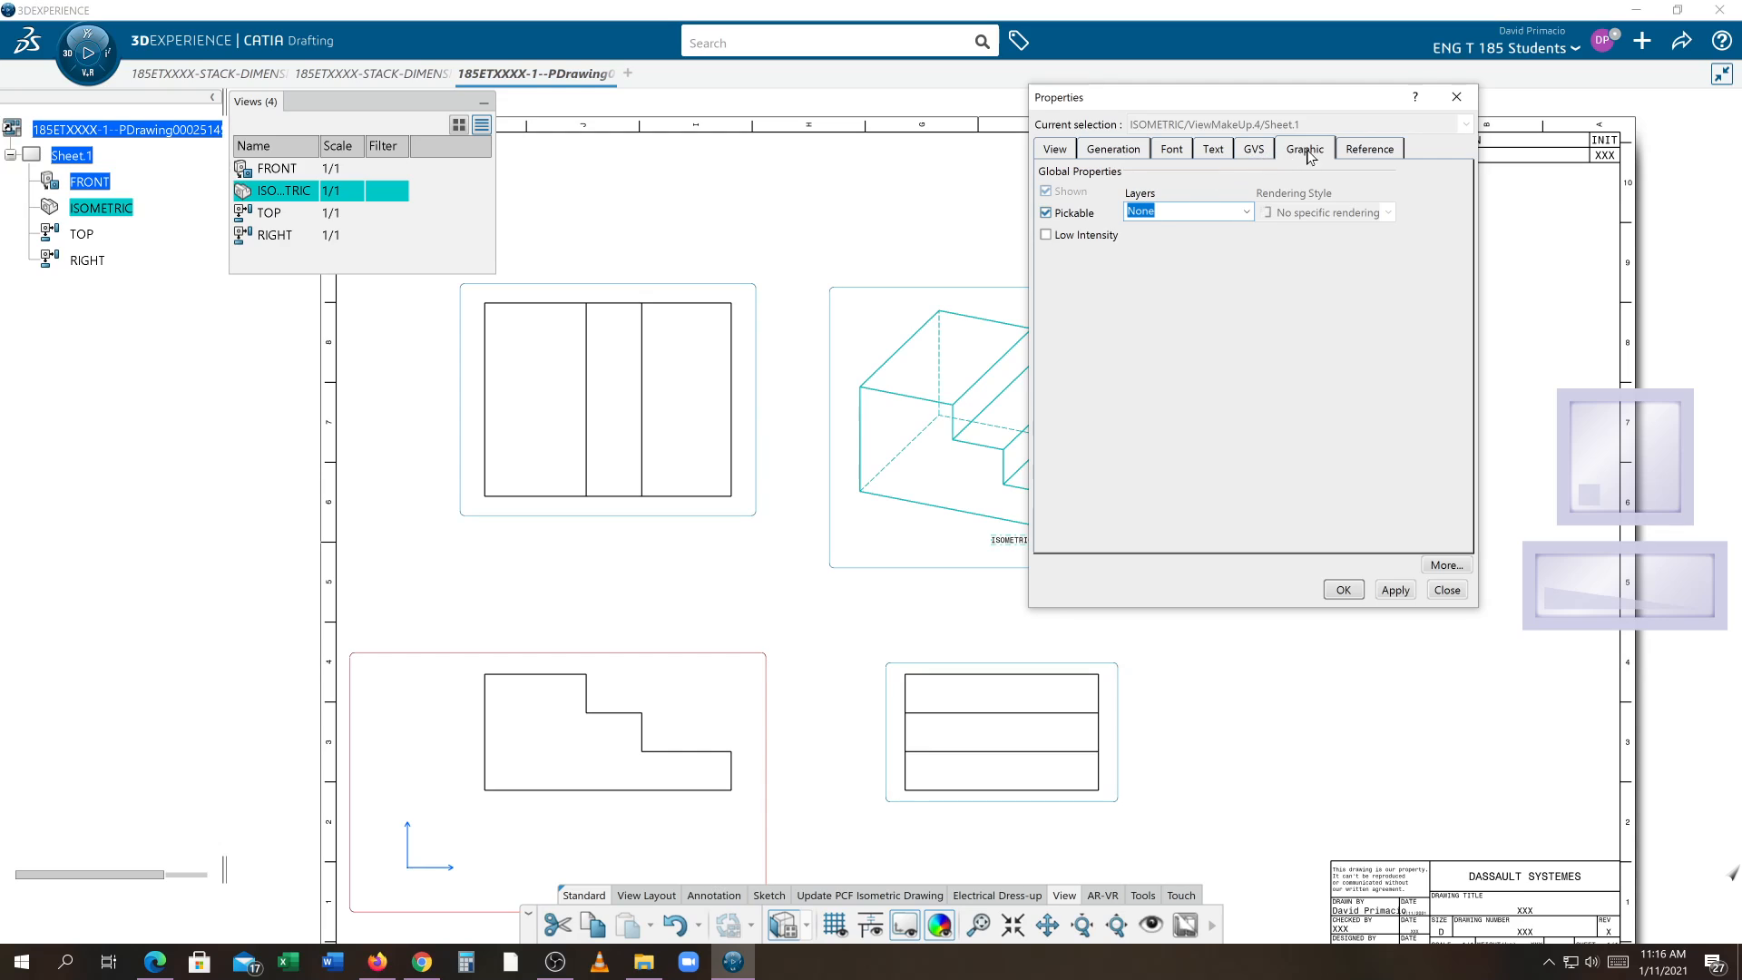
left_click(1132, 153)
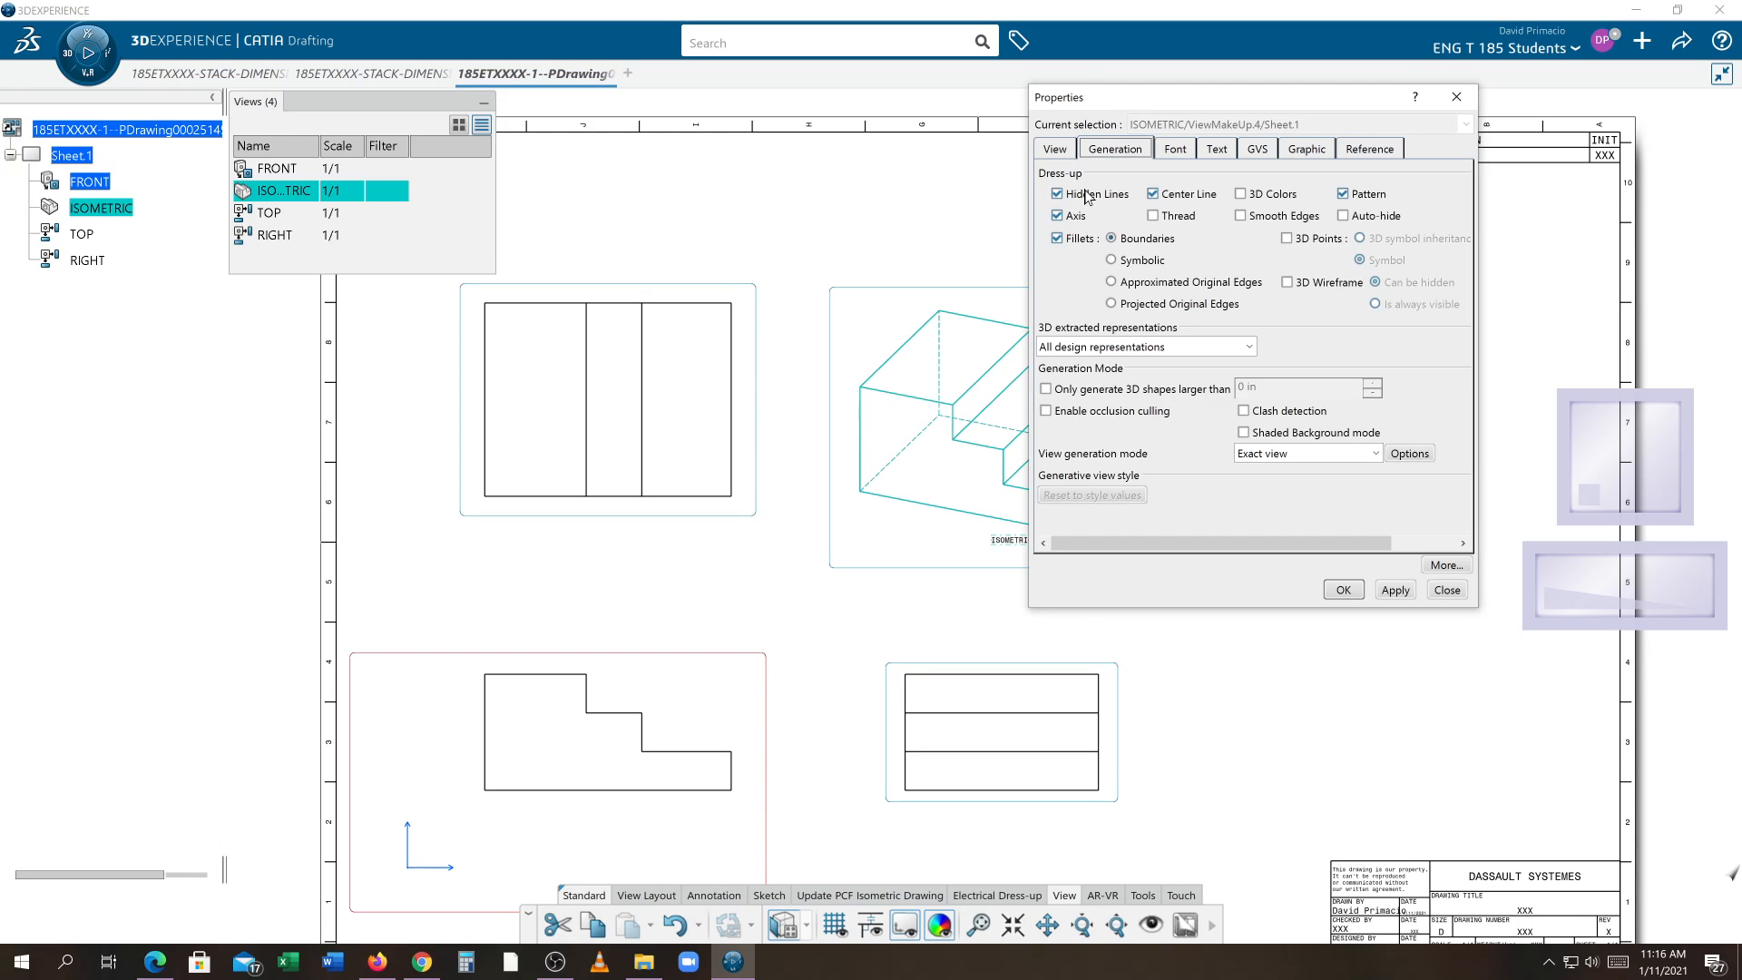
left_click(1057, 238)
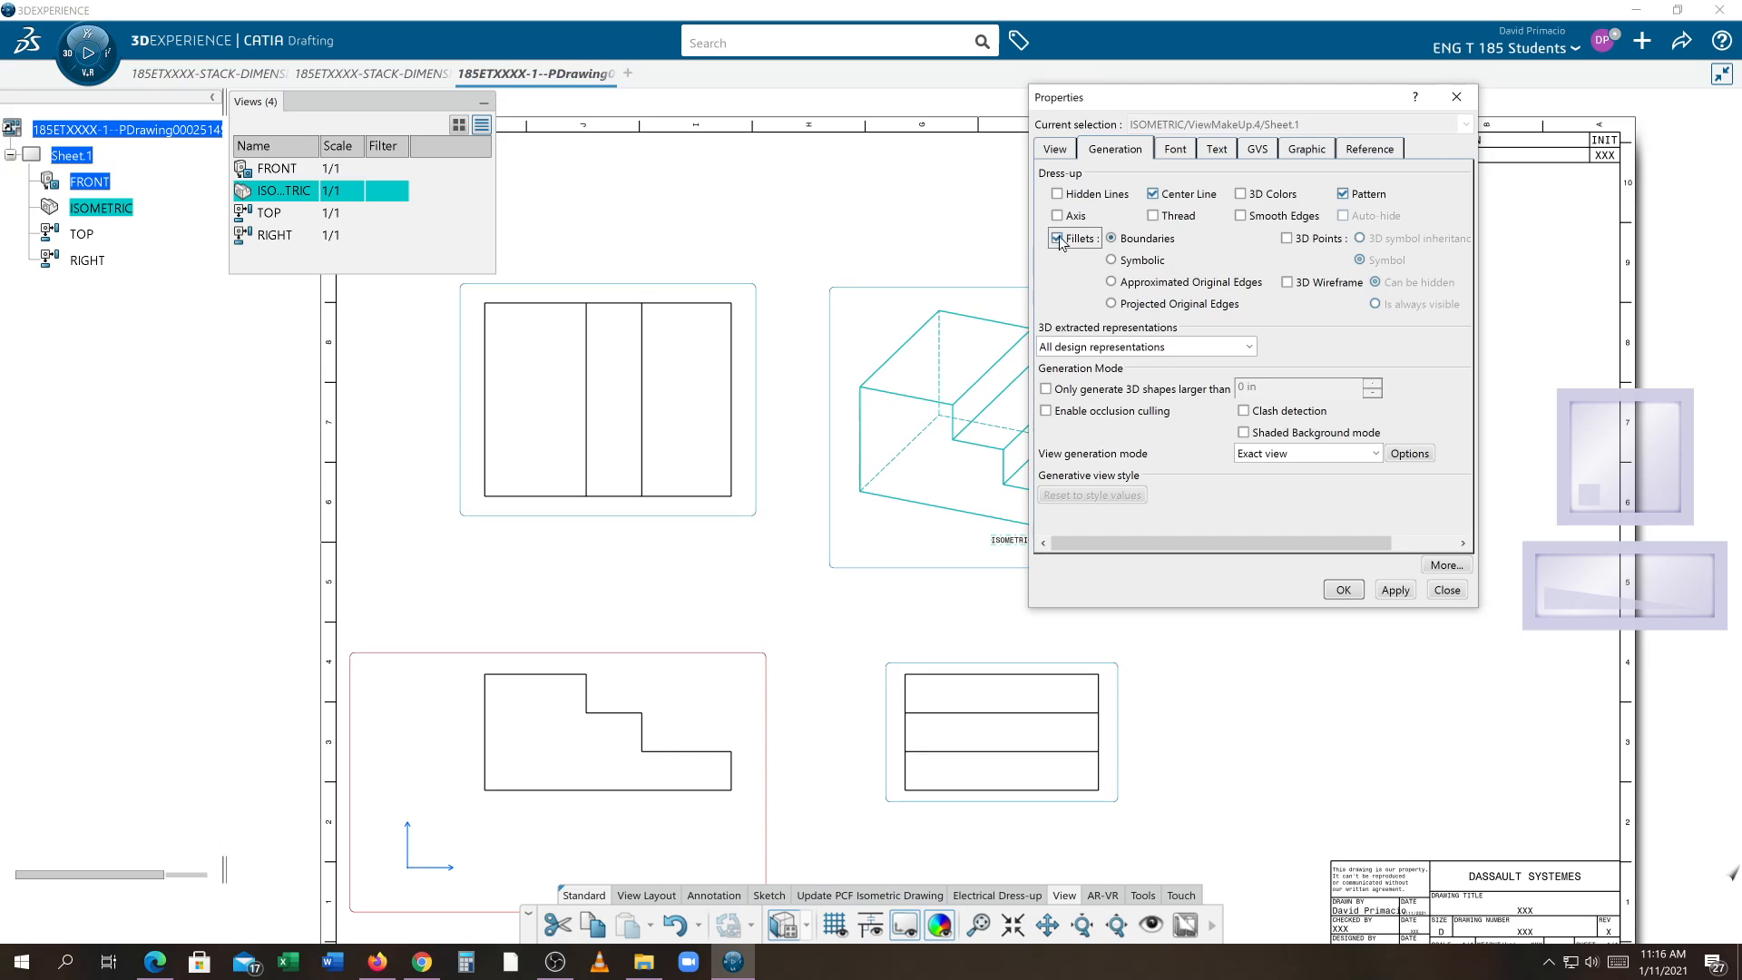
left_click(1152, 193)
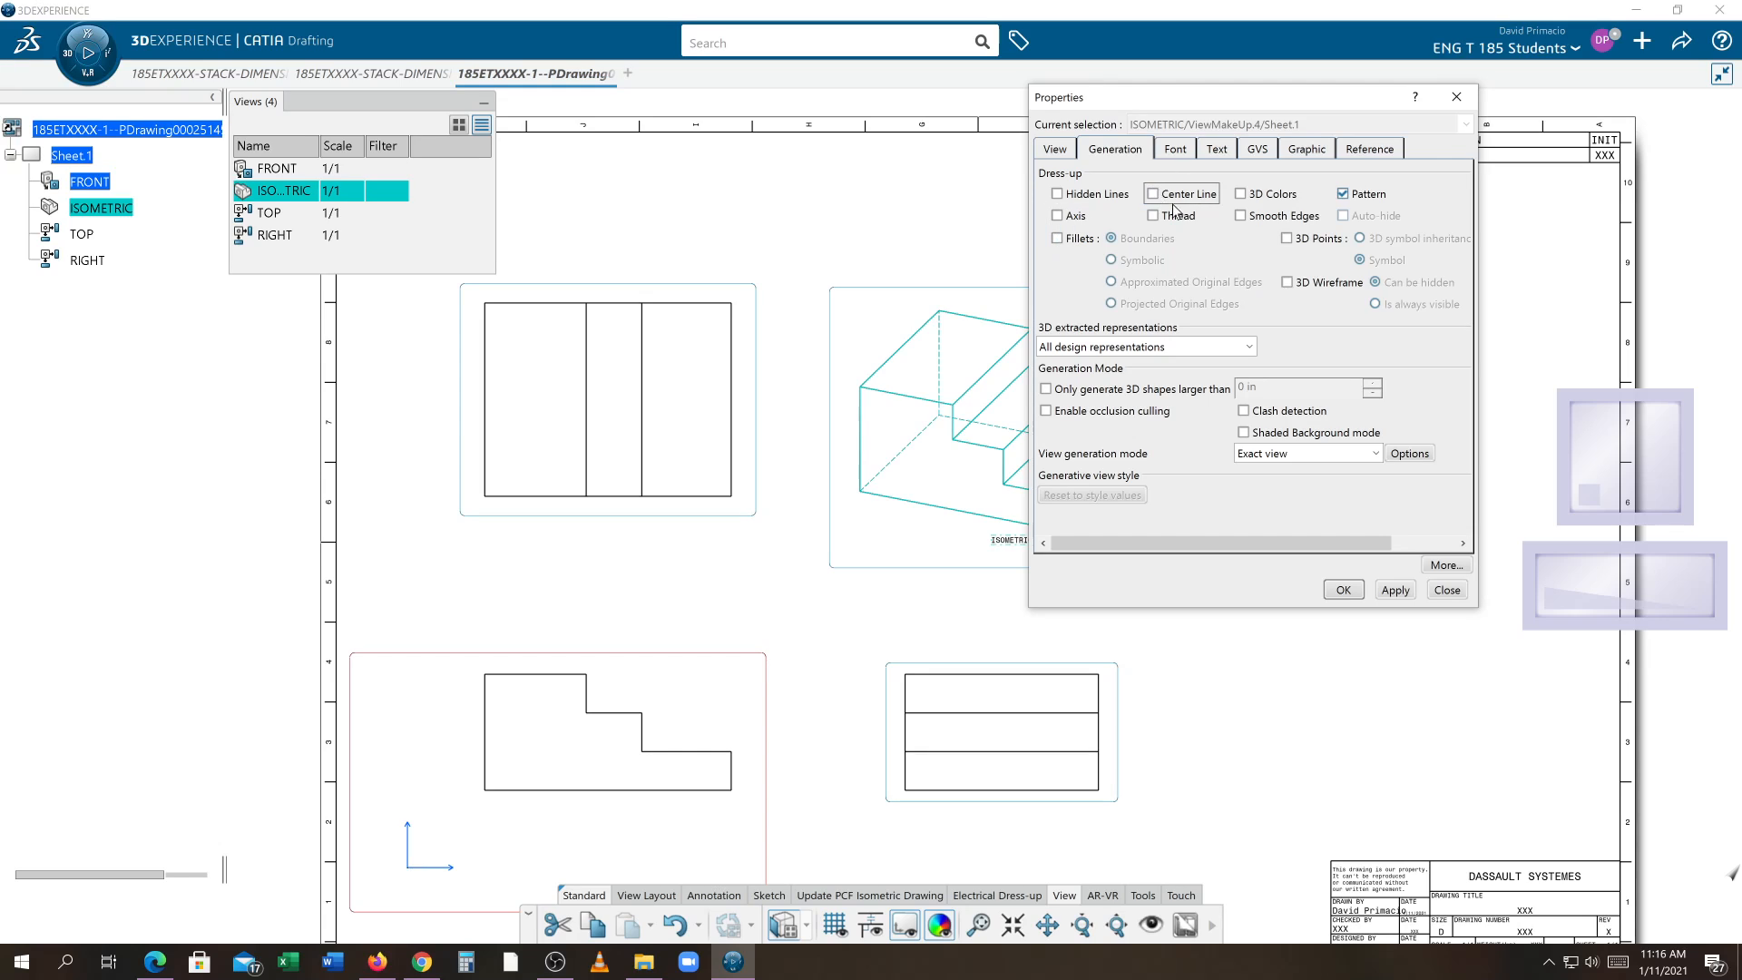
left_click(1343, 194)
left_click(1344, 590)
left_click(1256, 614)
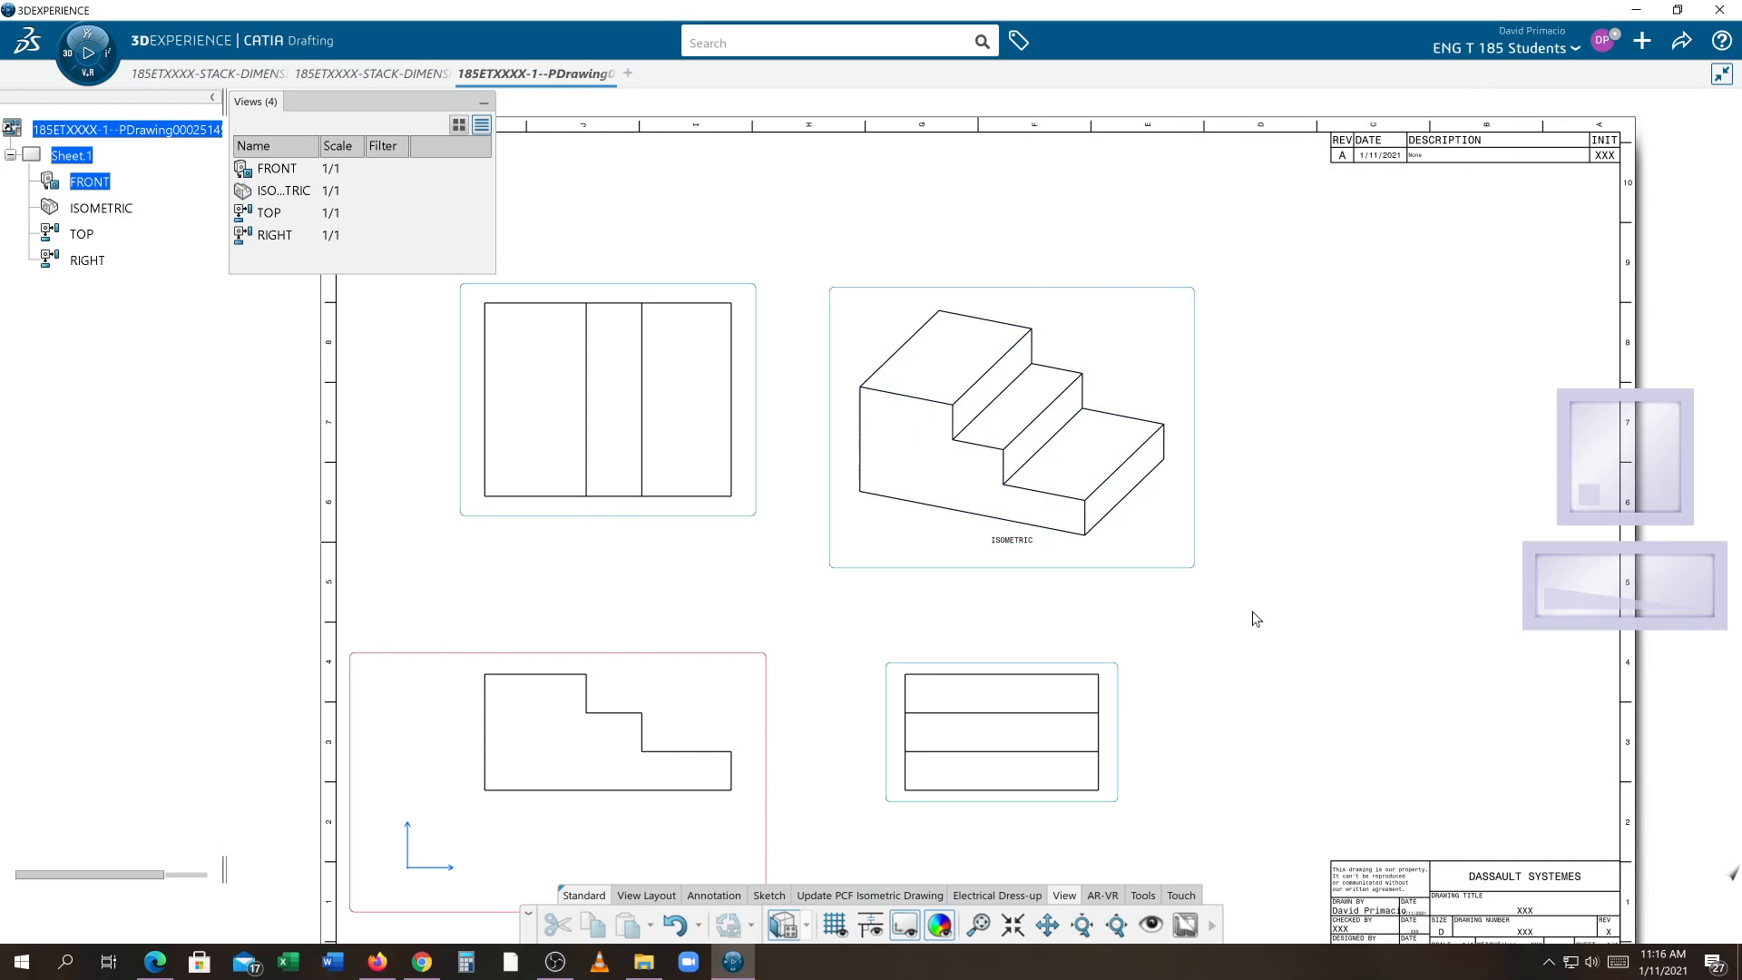
Select all four views and set their line thickness to 5: 0.05512 in
middle_click_drag(1248, 594, 1263, 573)
scroll(1263, 573, "down", 3)
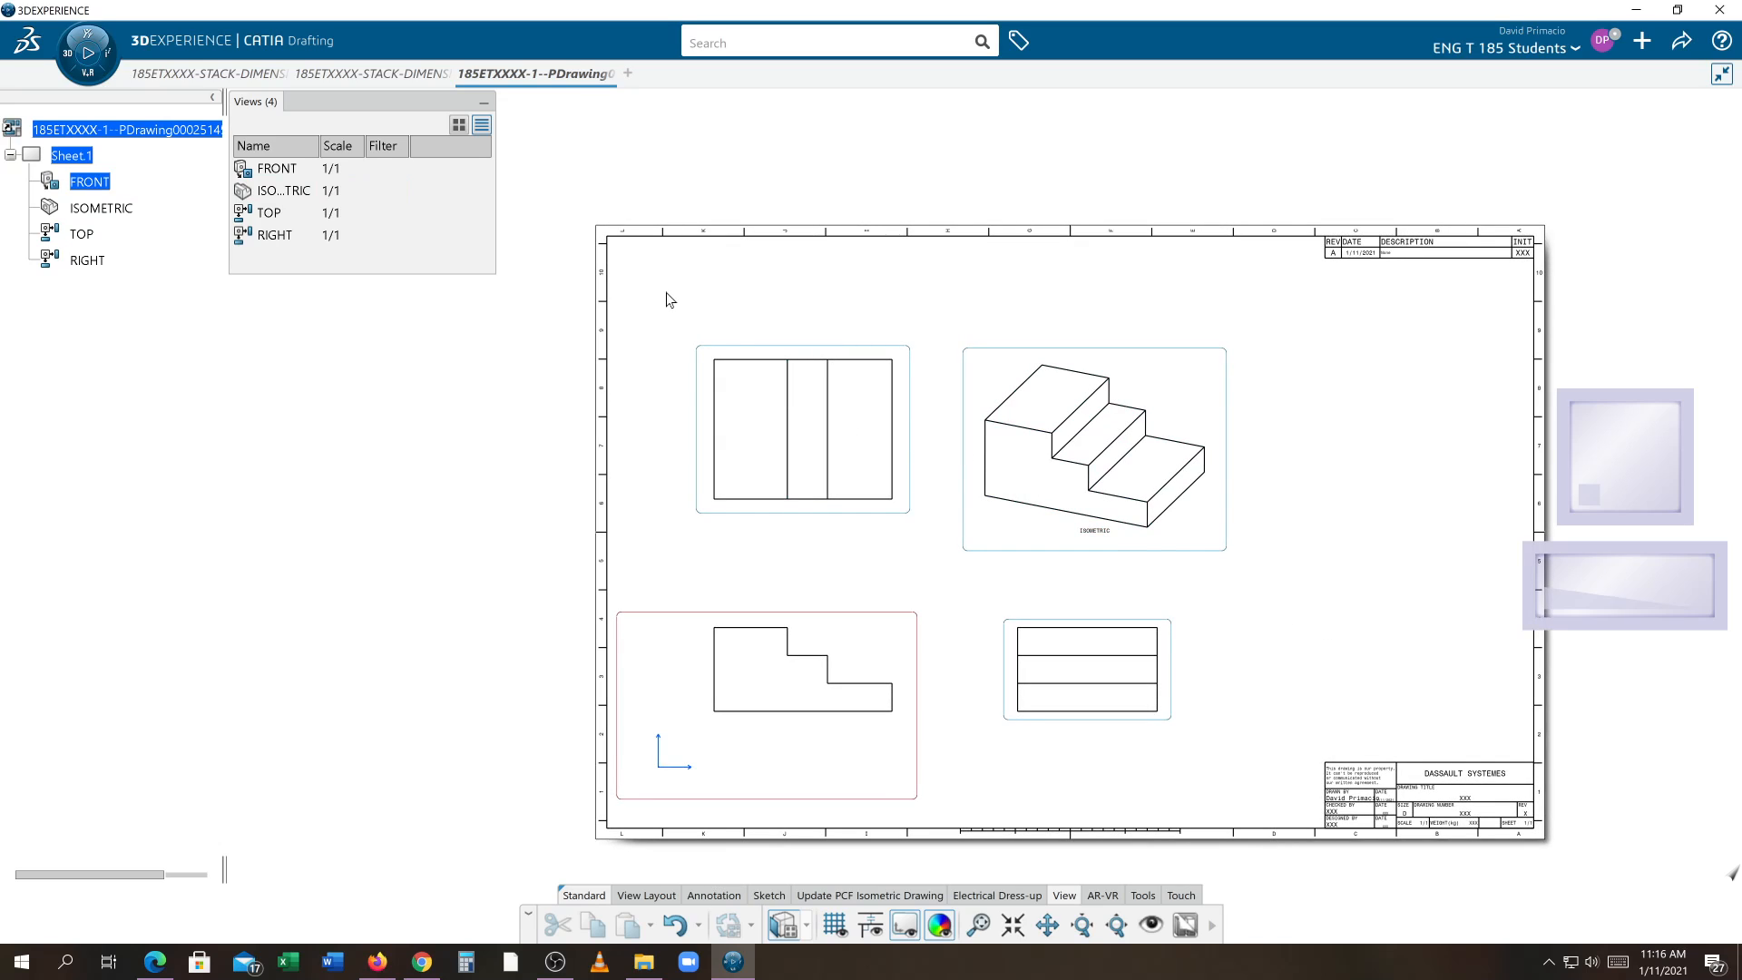
left_click_drag(669, 300, 1263, 764)
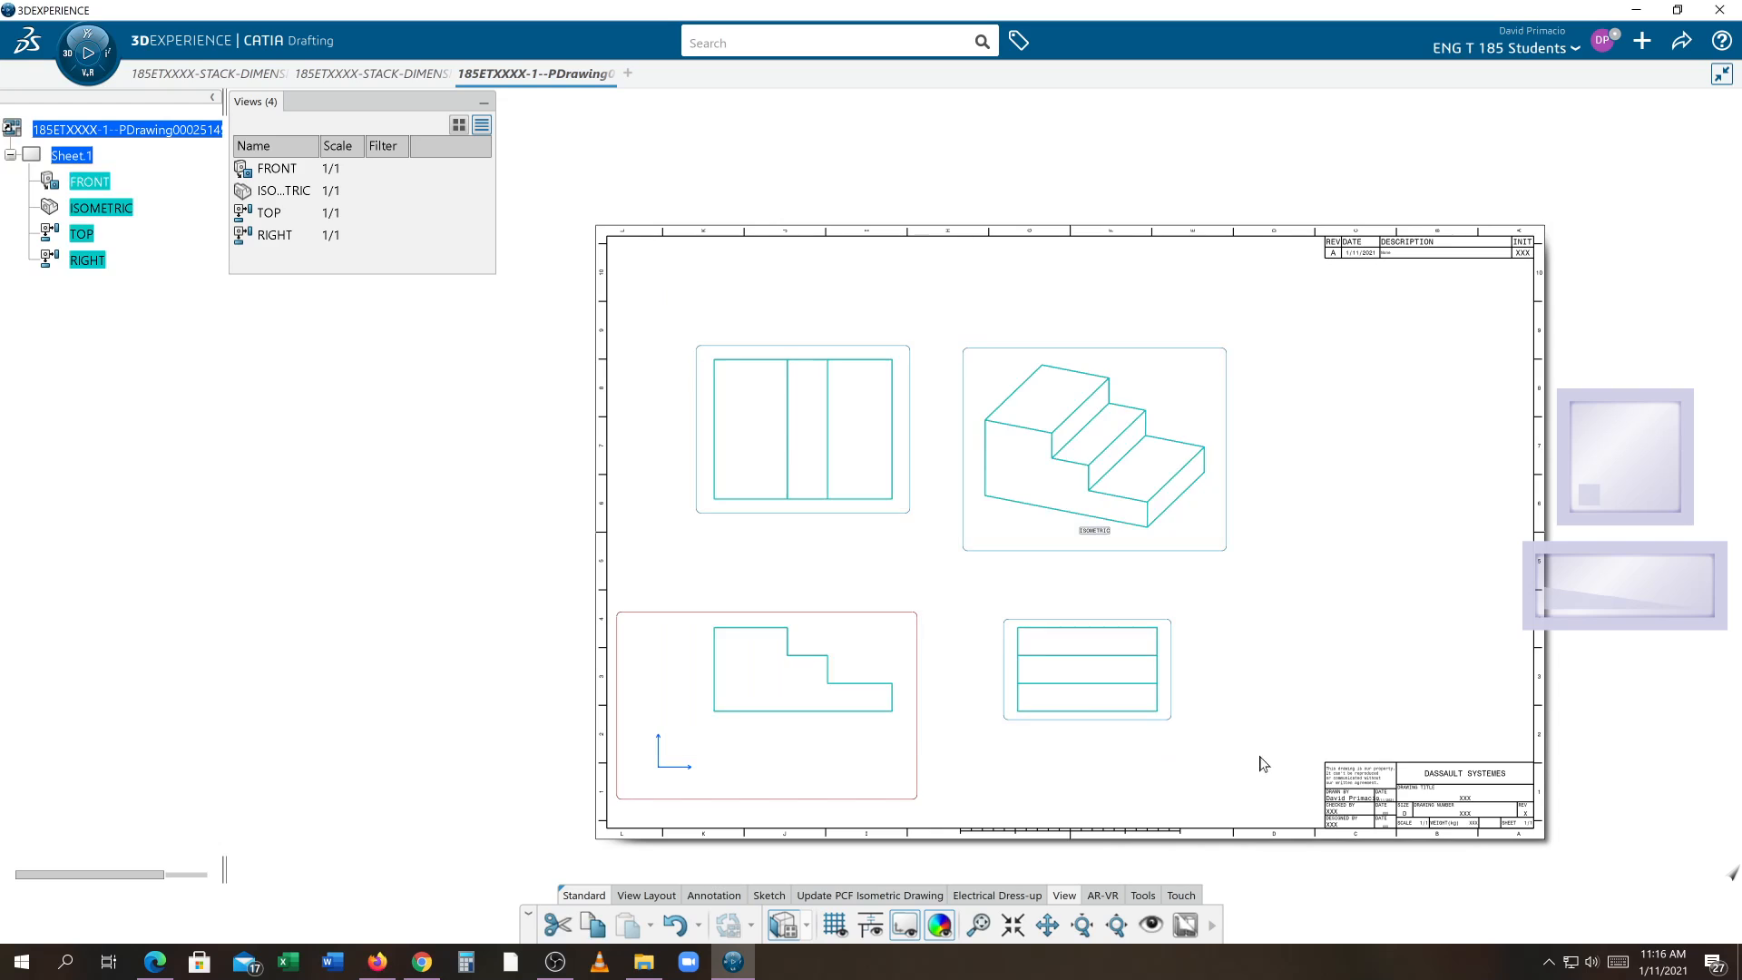
right_click(757, 501)
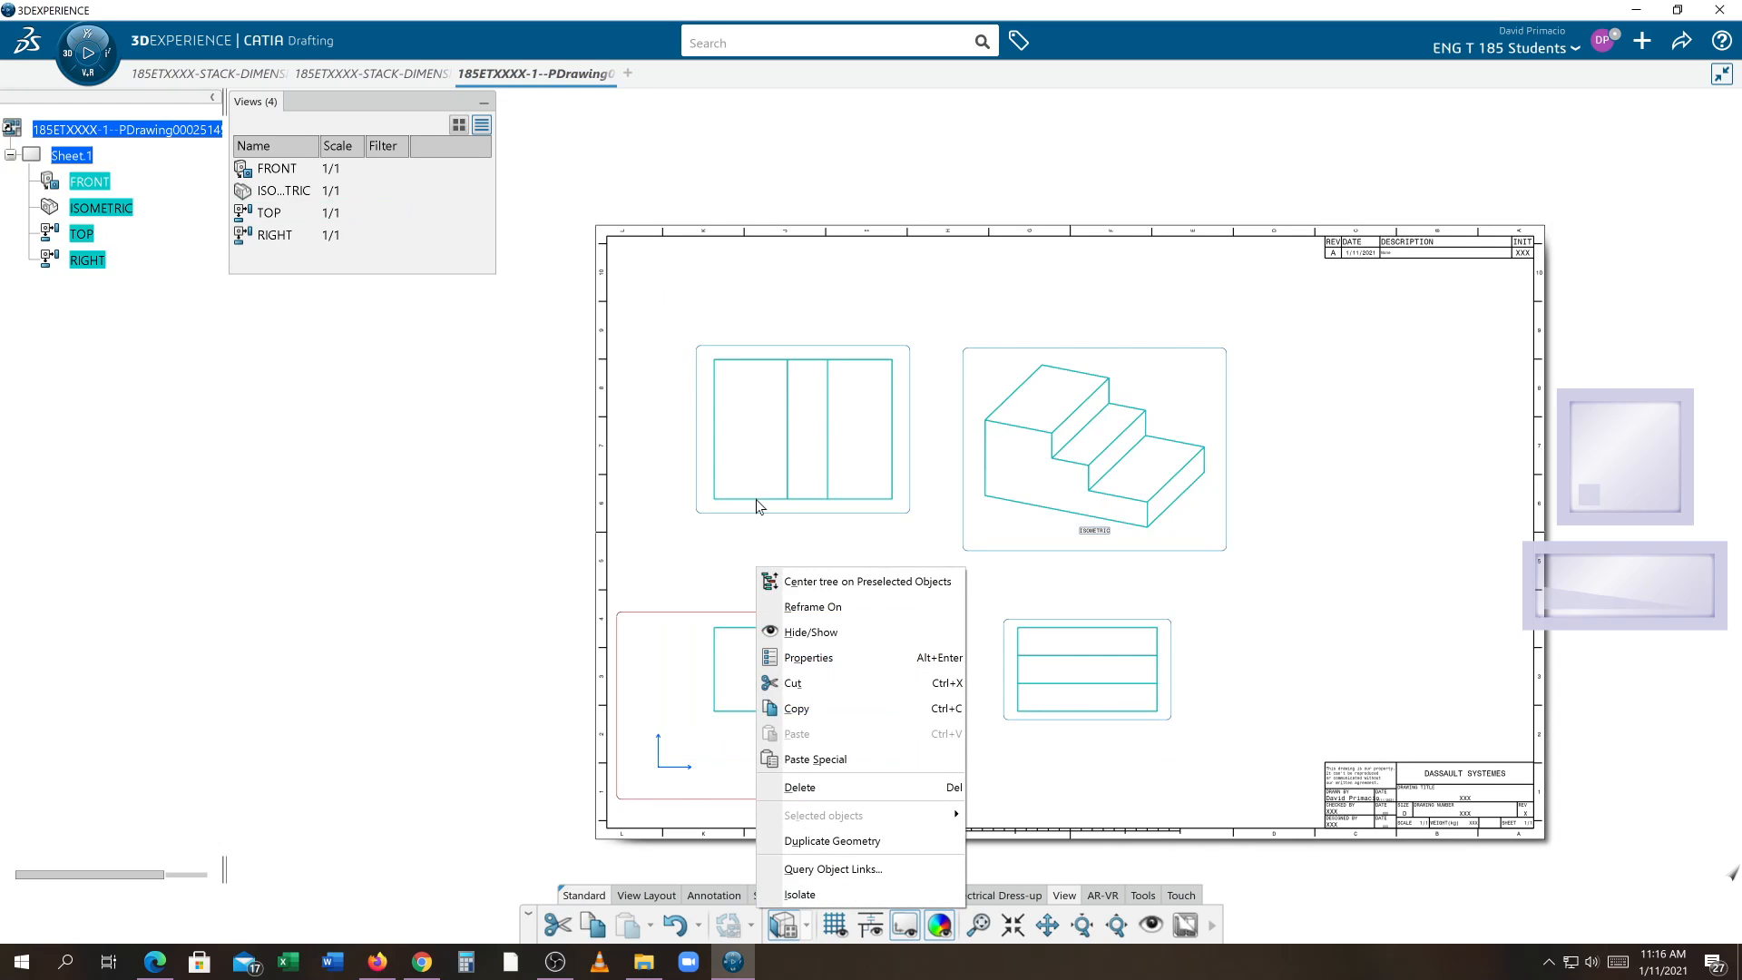
left_click(822, 658)
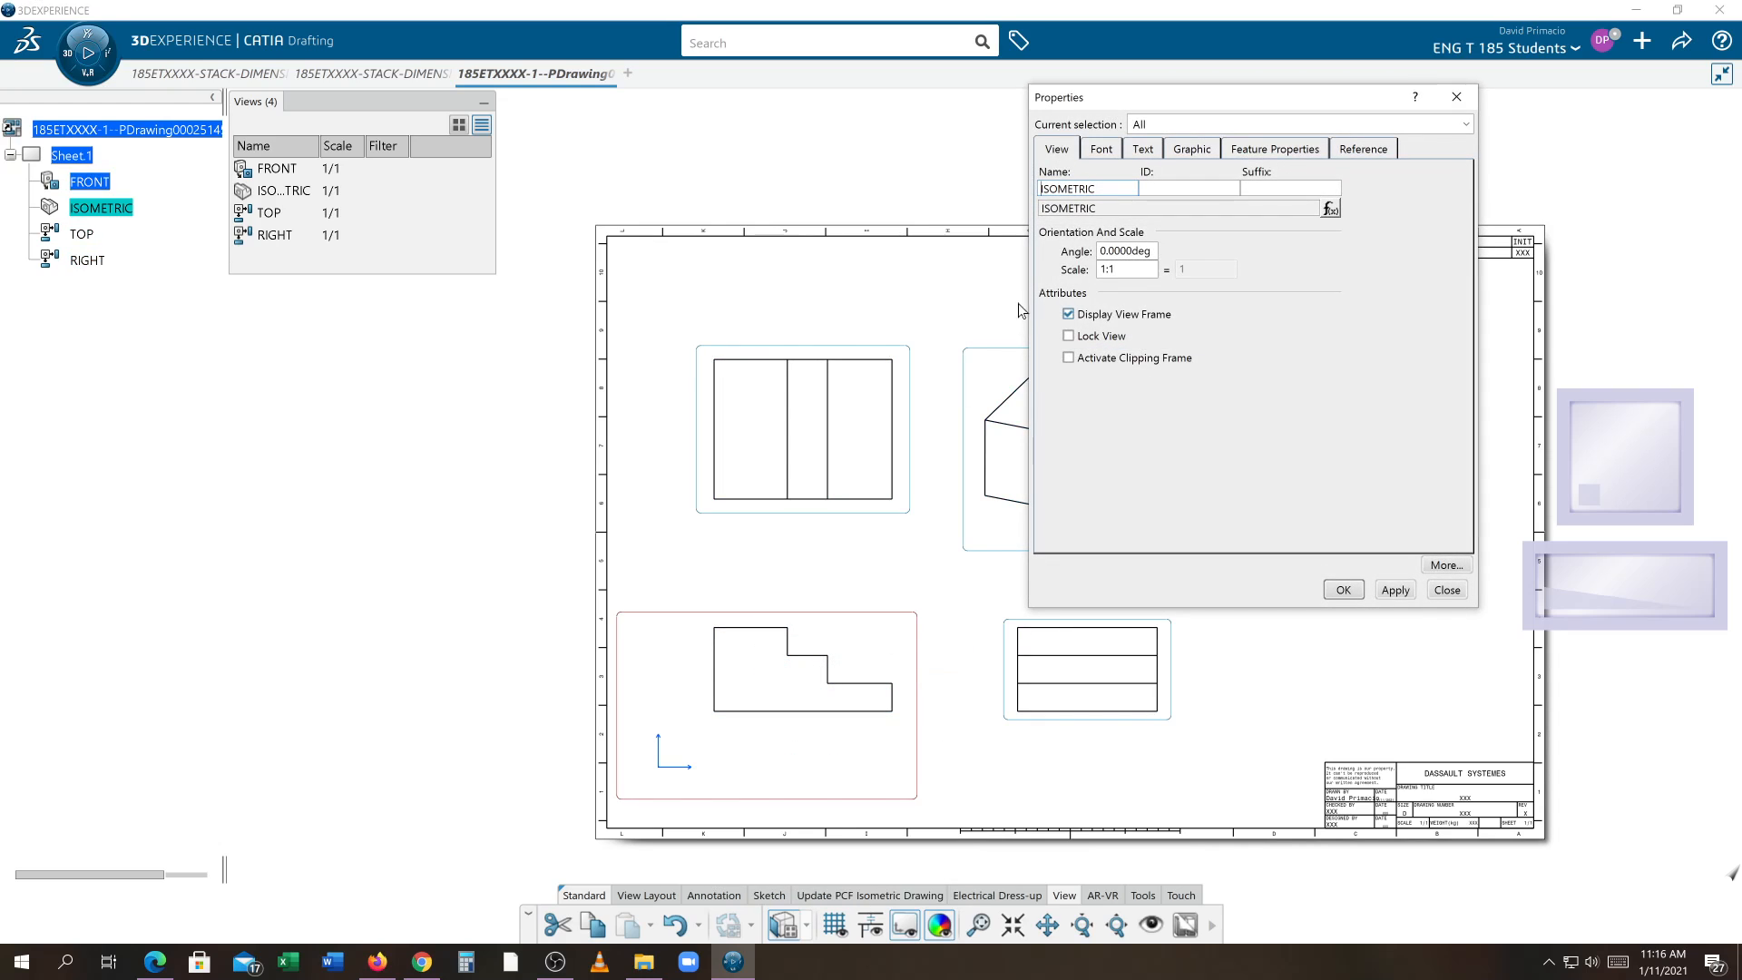
left_click(1196, 149)
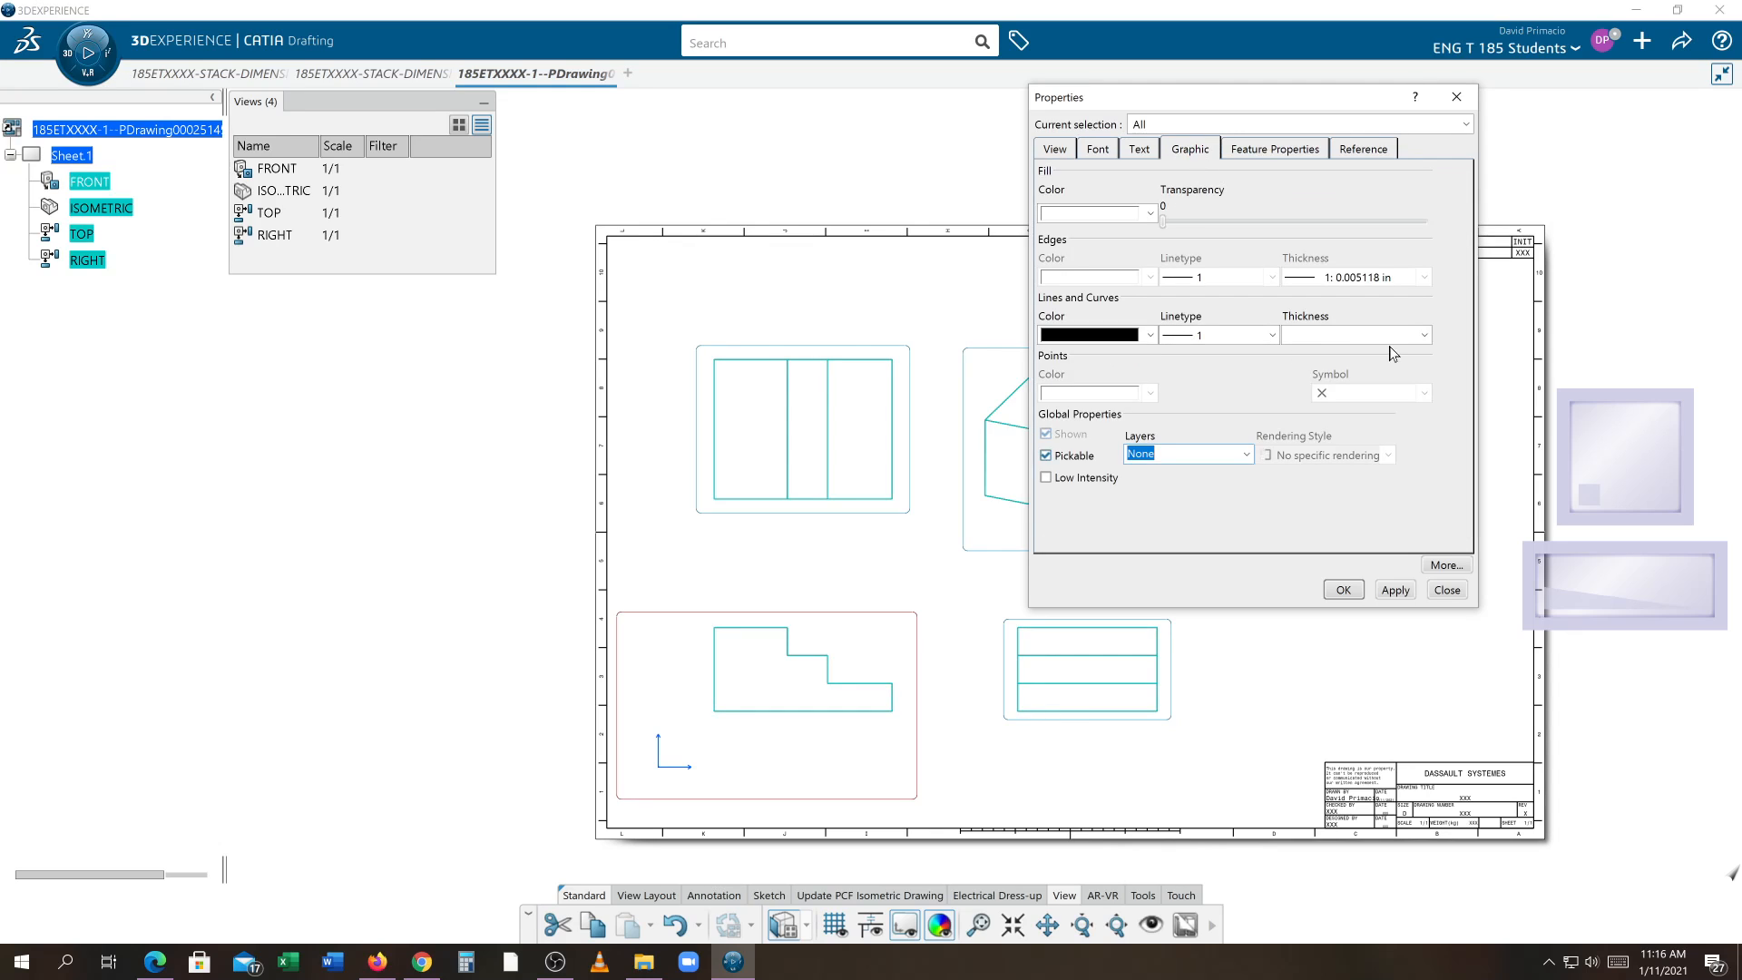
left_click(1423, 335)
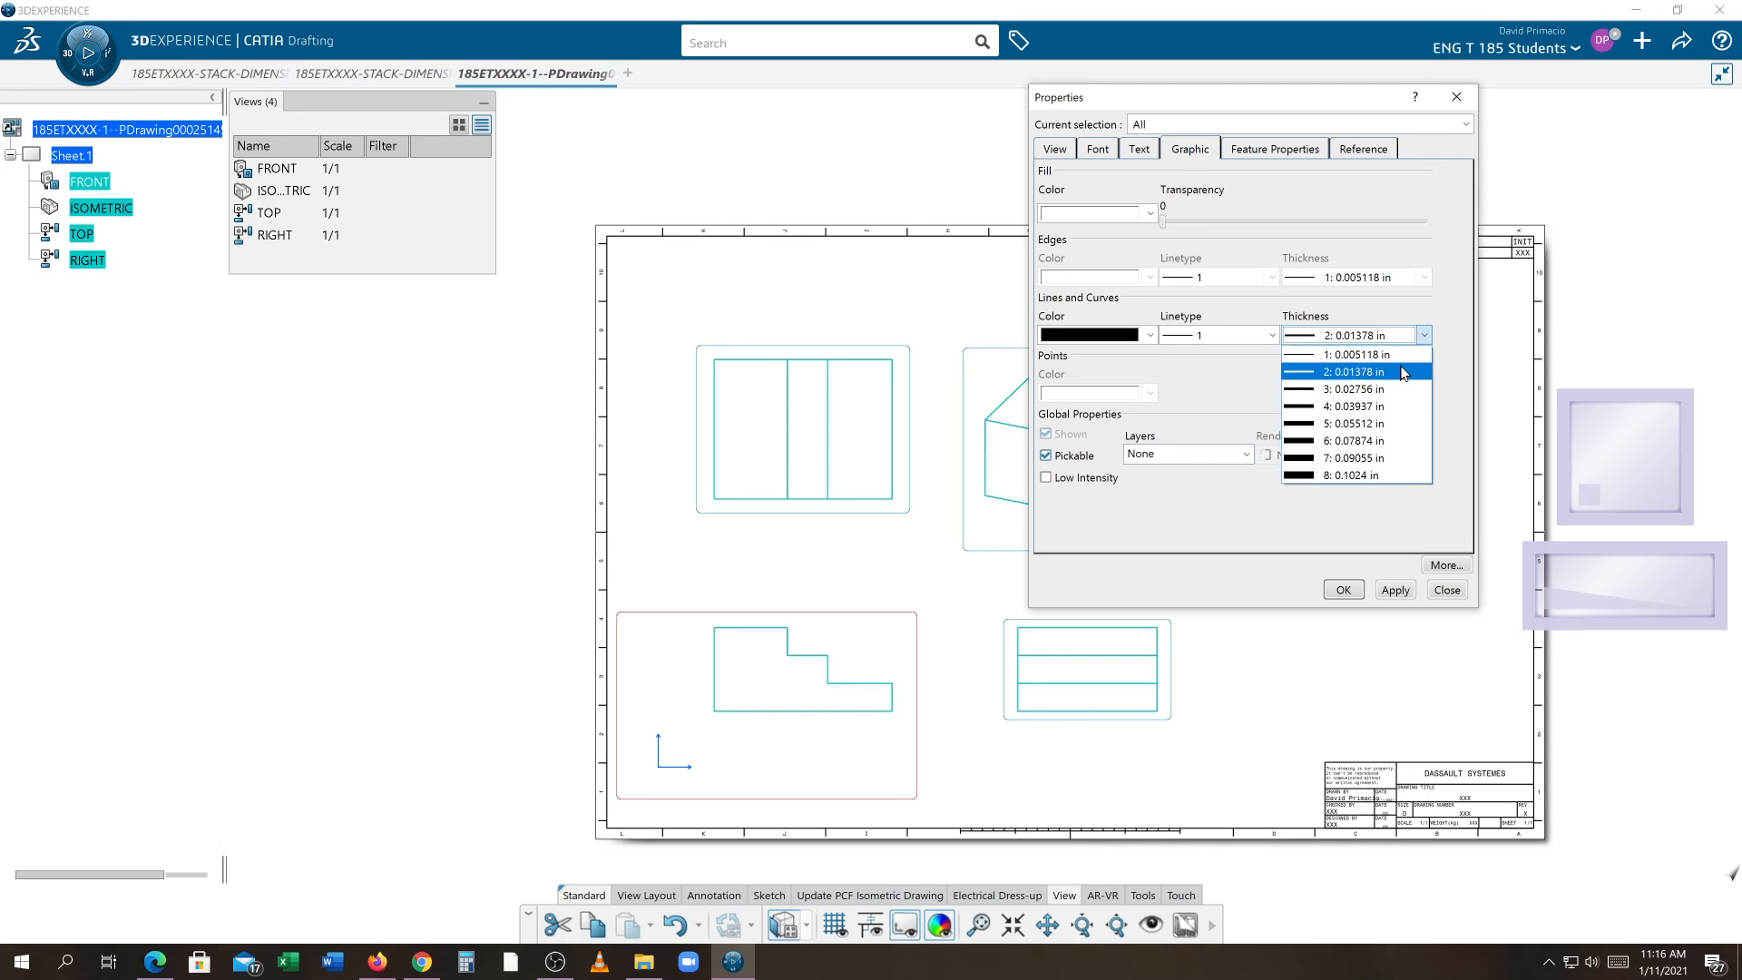
left_click(1366, 424)
left_click(1395, 591)
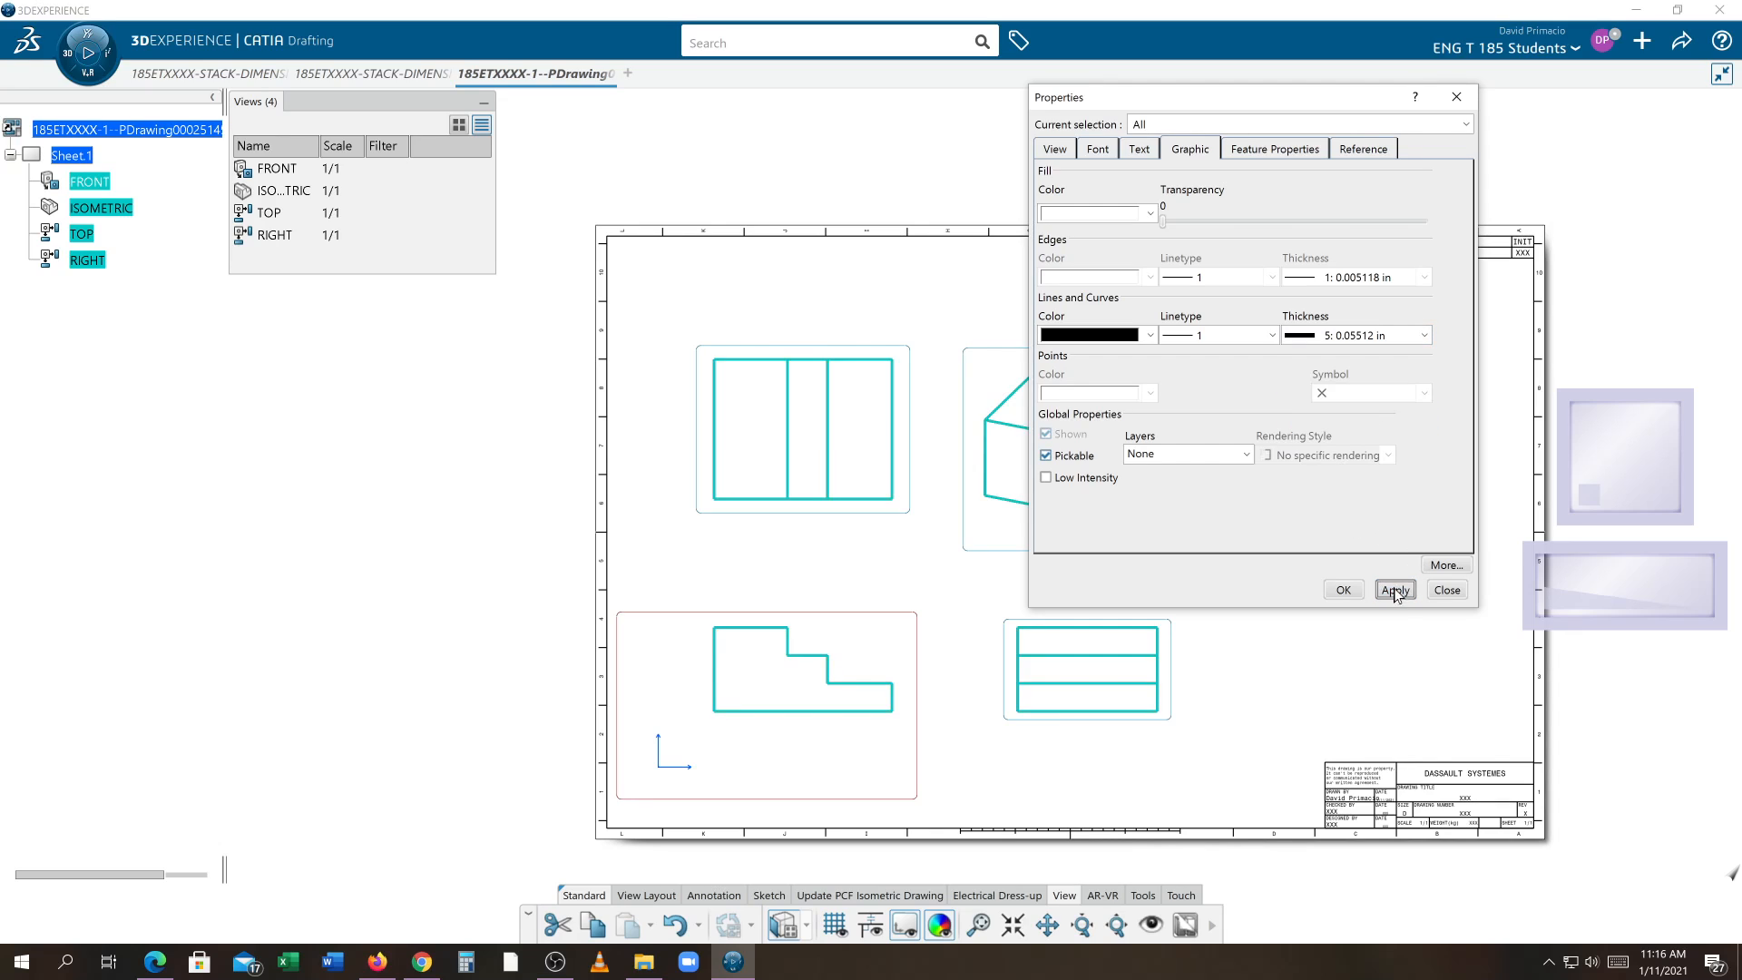
left_click(1342, 589)
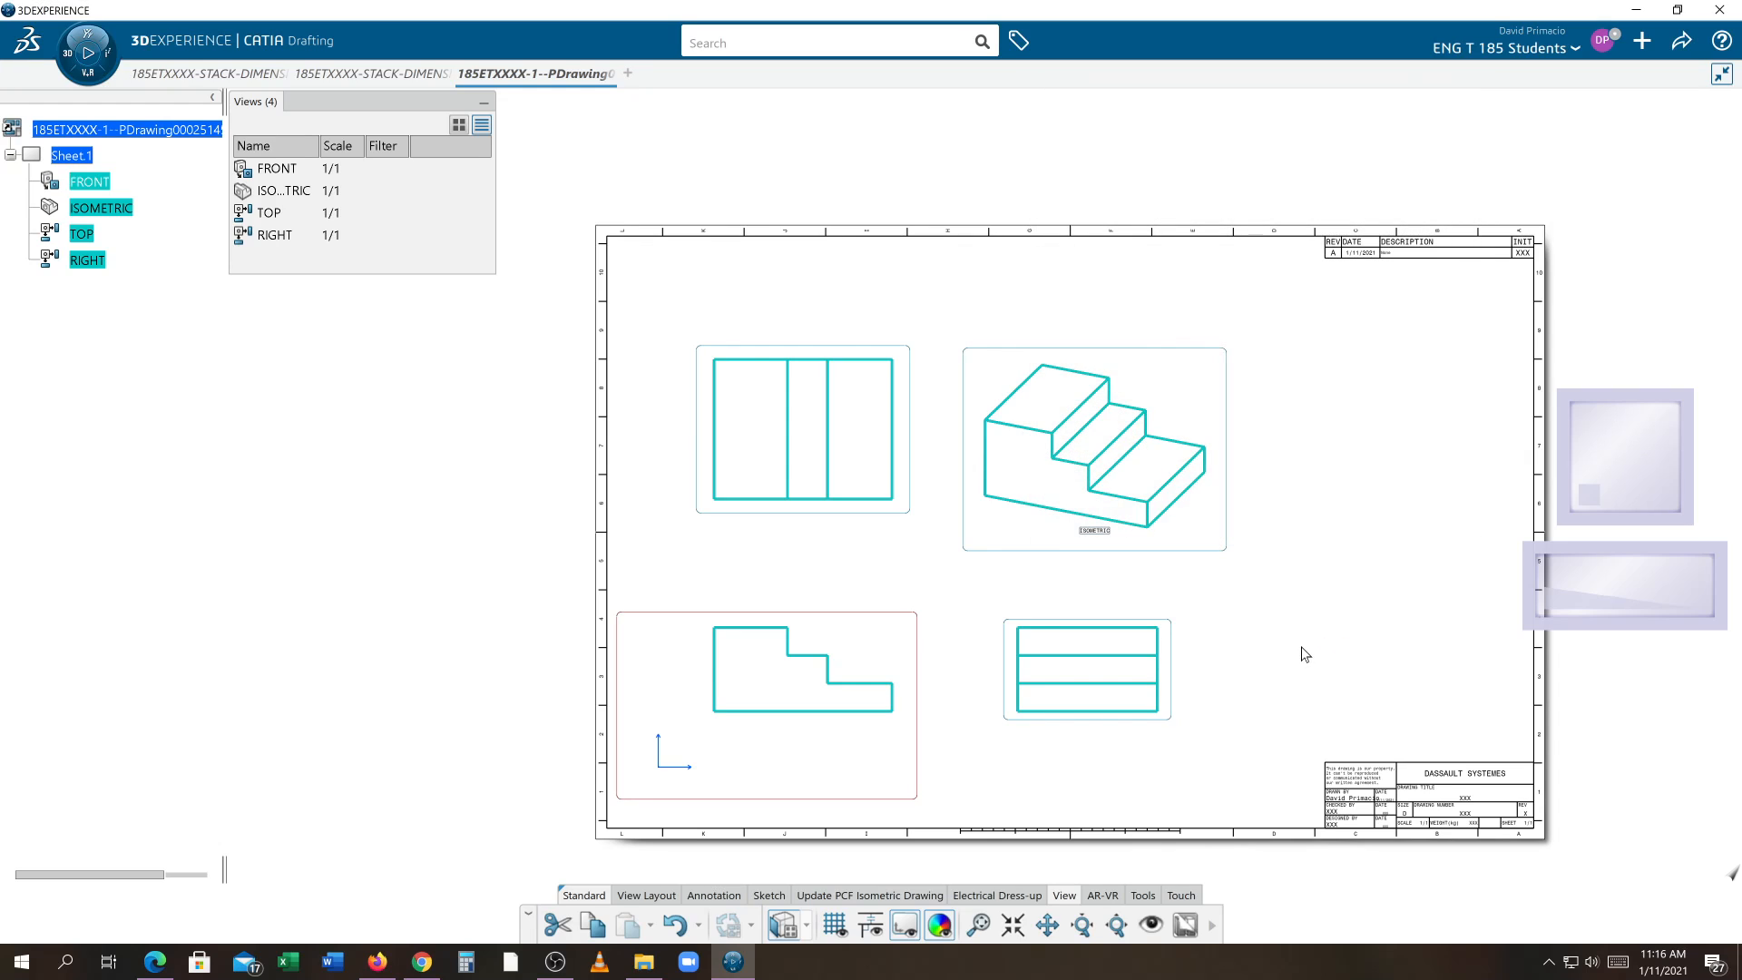
Hide the view frames on the sheet and close the views list
left_click(905, 925)
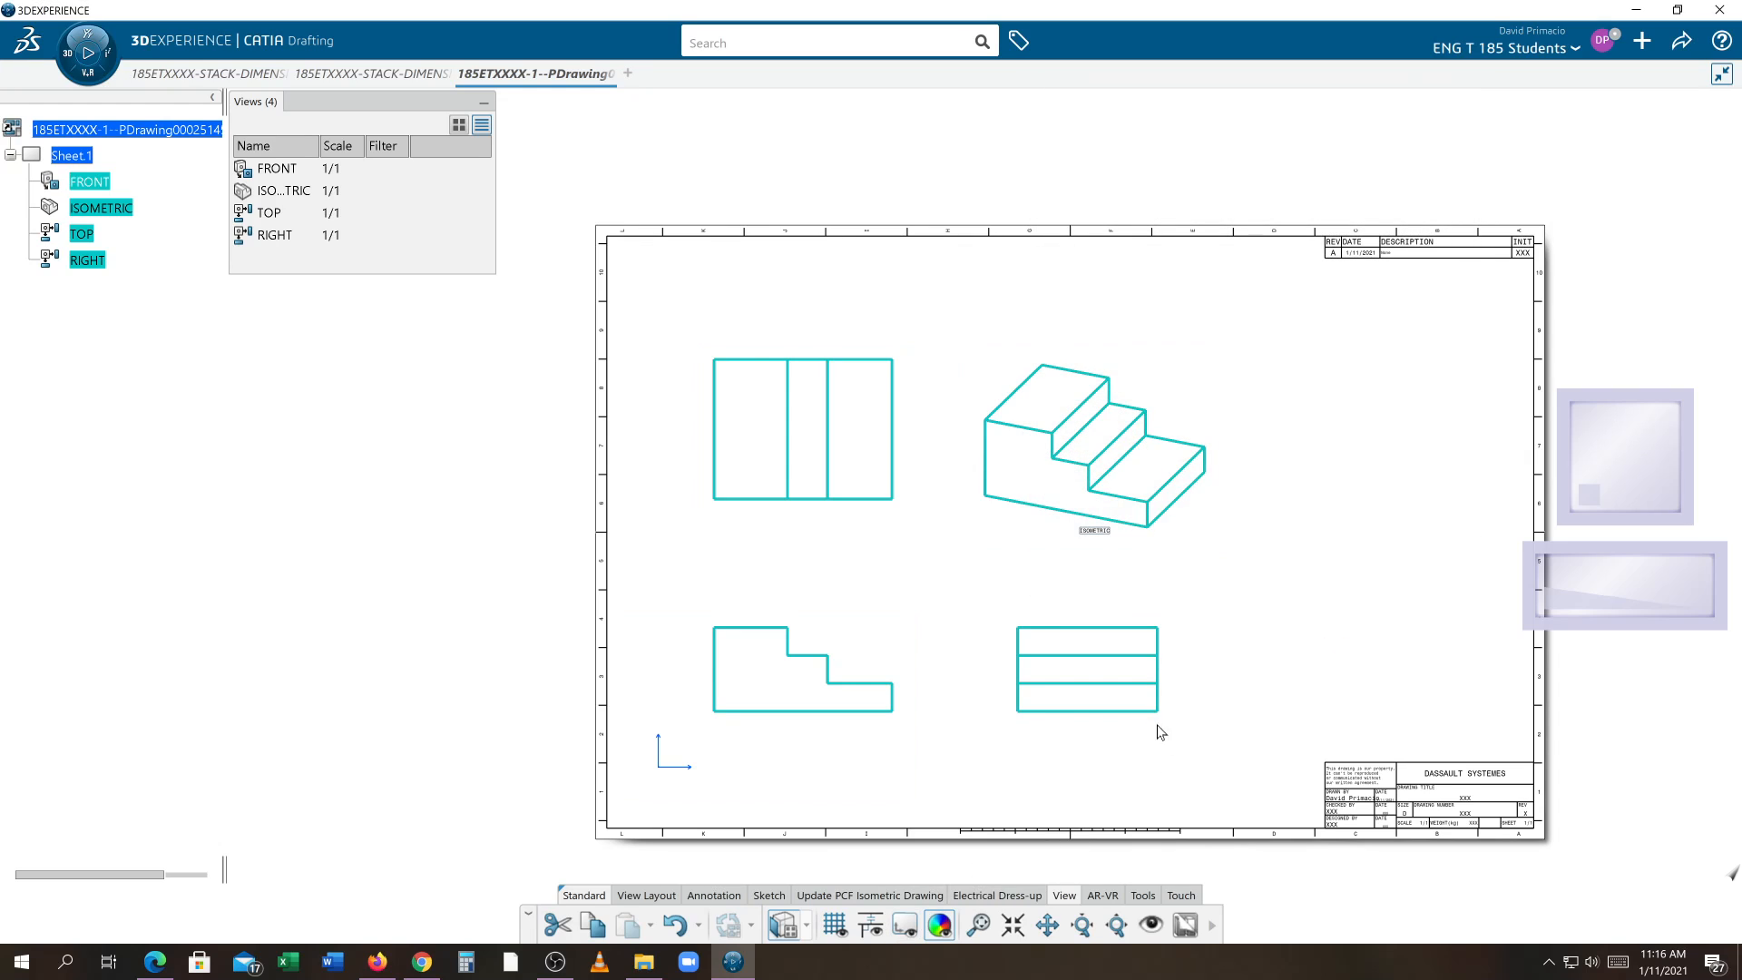
middle_click_drag(1155, 701, 1042, 707)
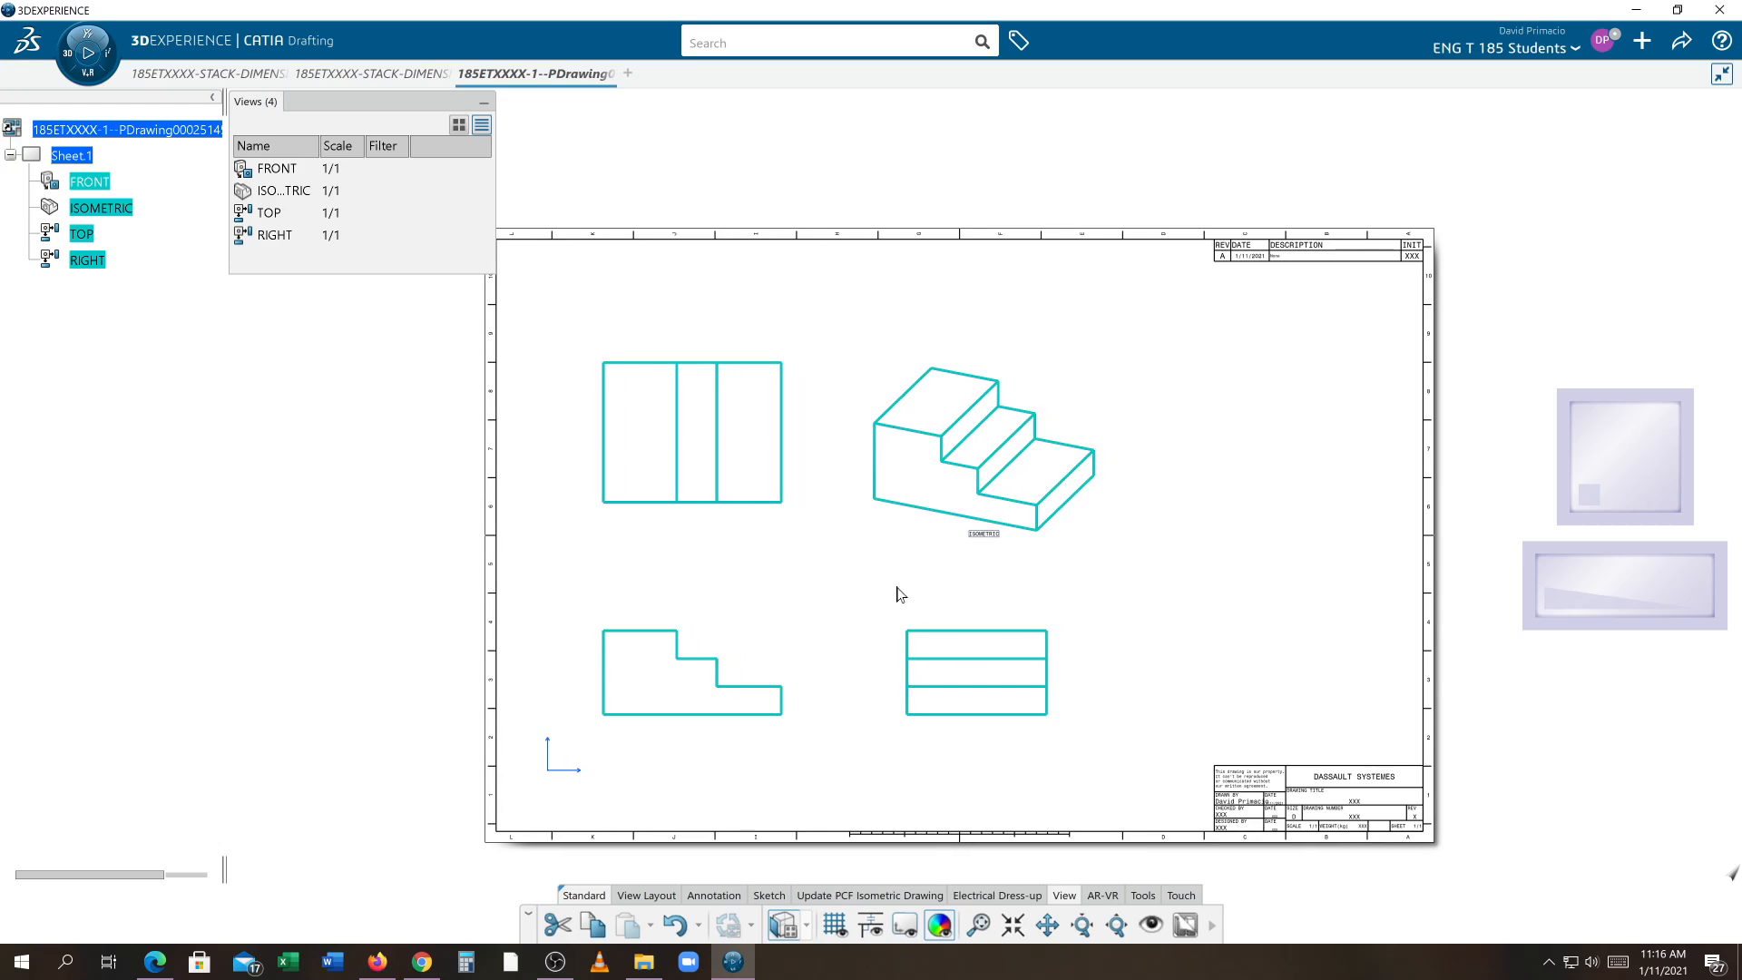
left_click(483, 104)
middle_click_drag(856, 378, 776, 347)
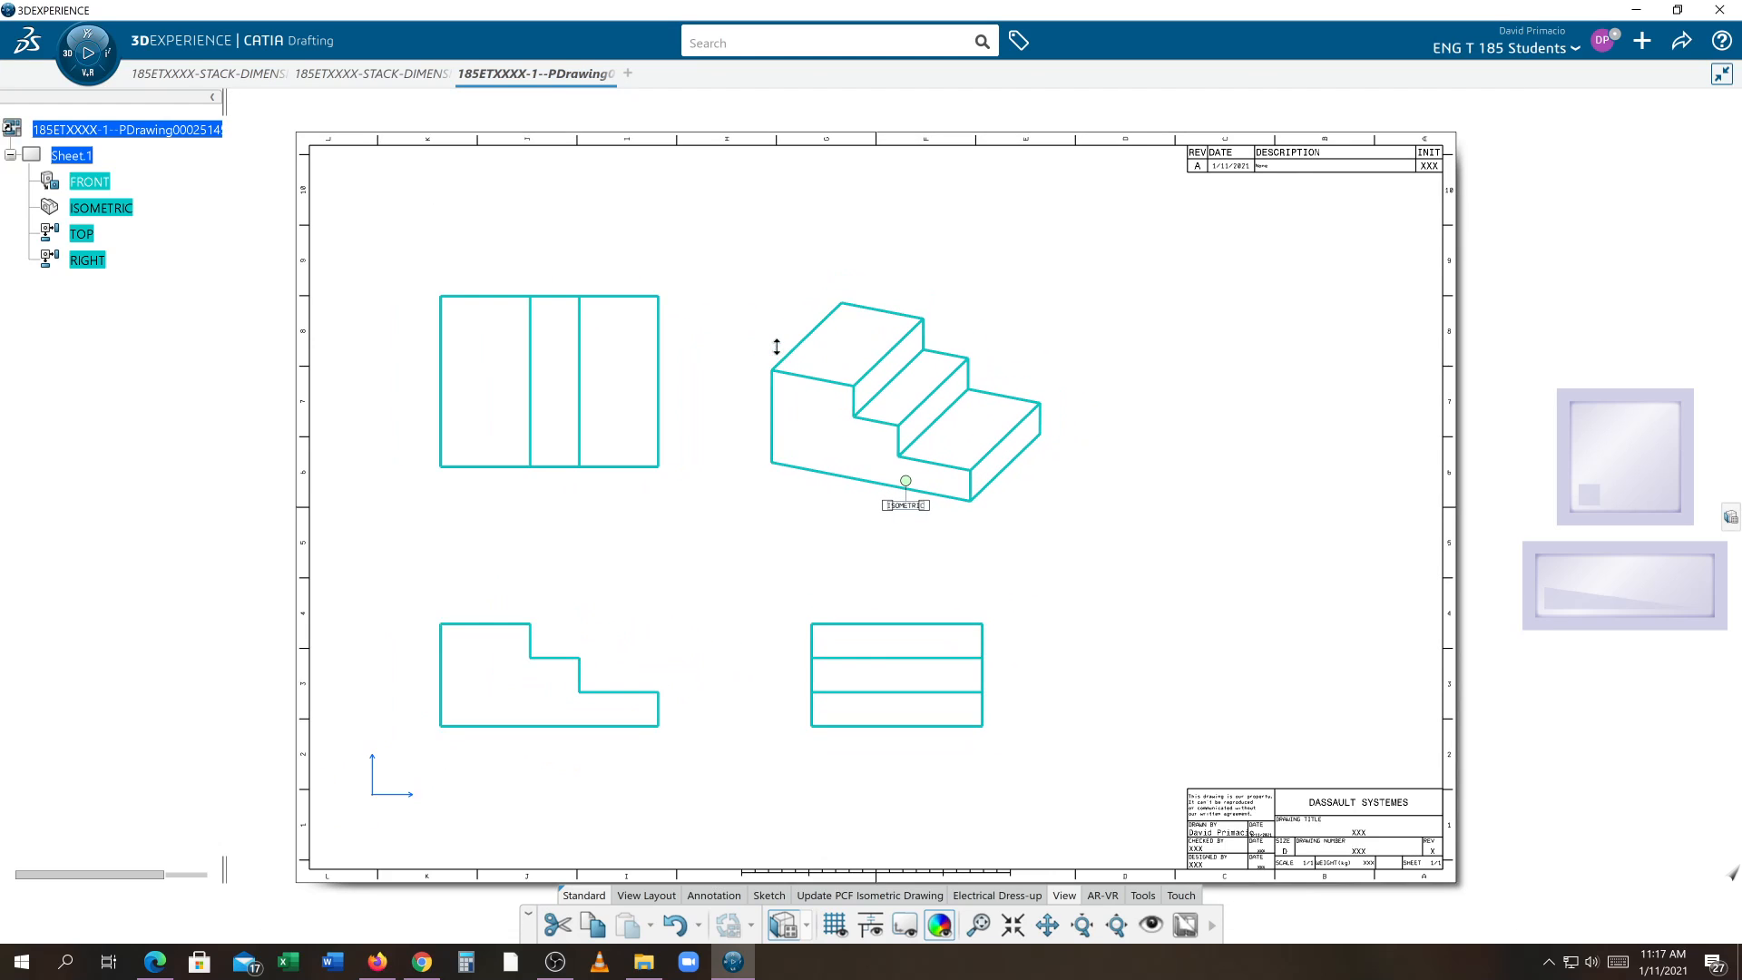
left_click(1148, 633)
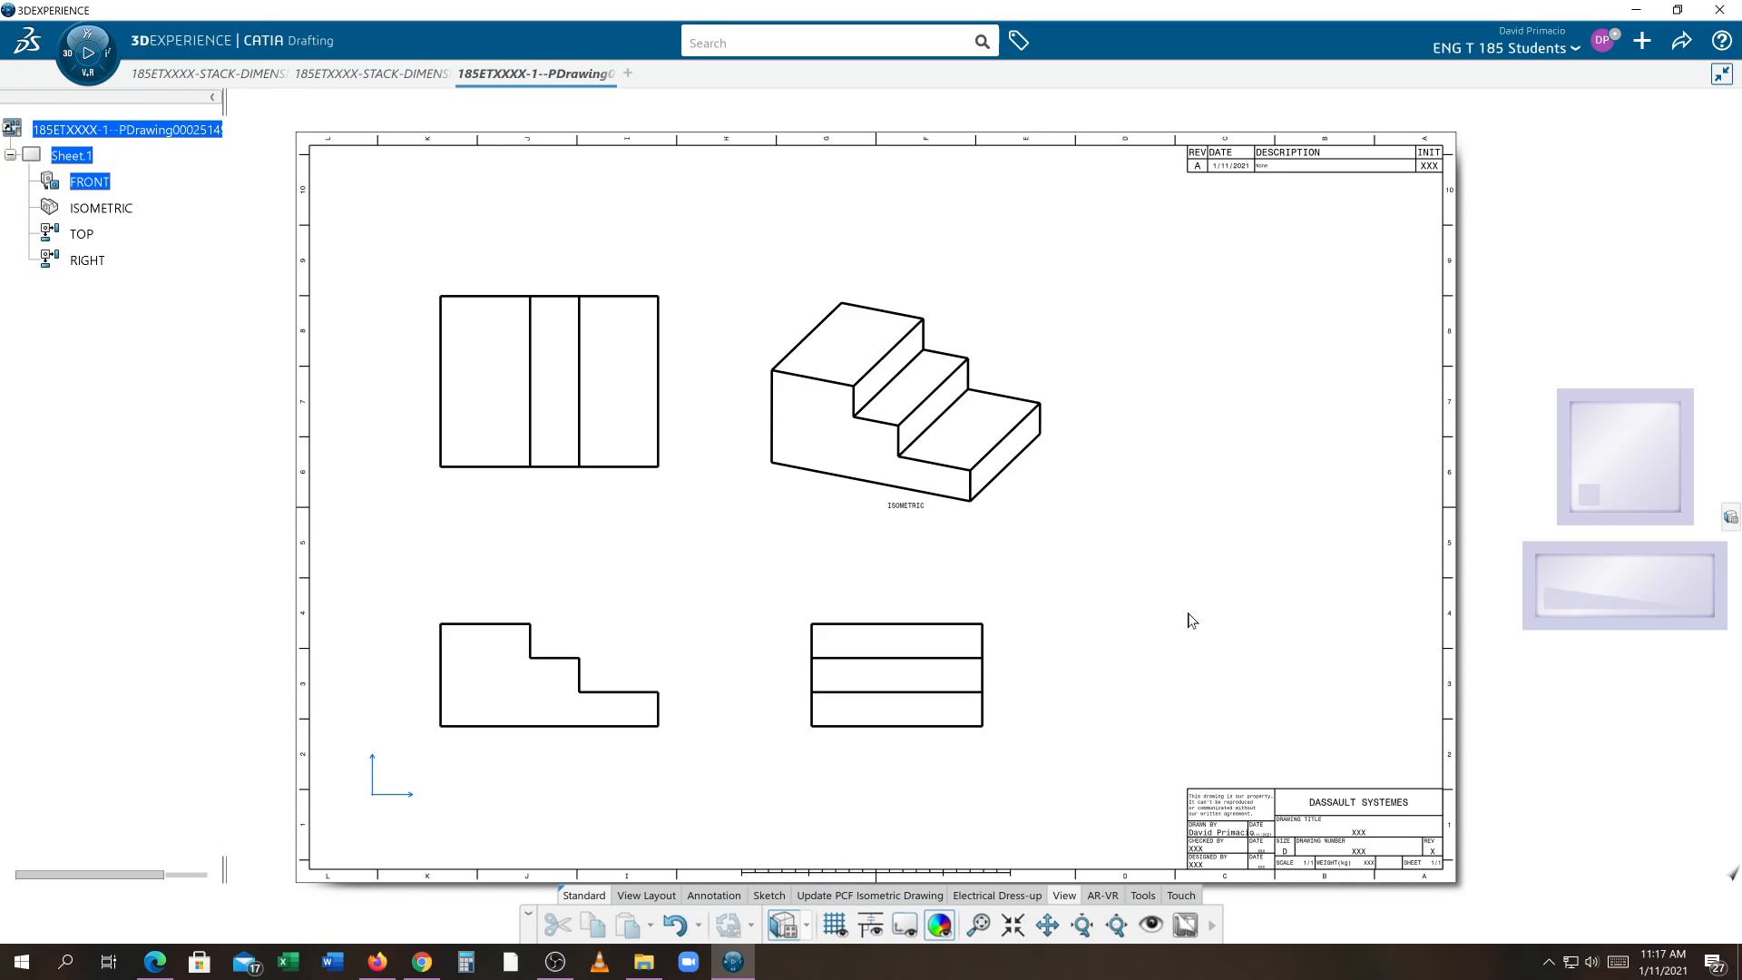
left_click(640, 897)
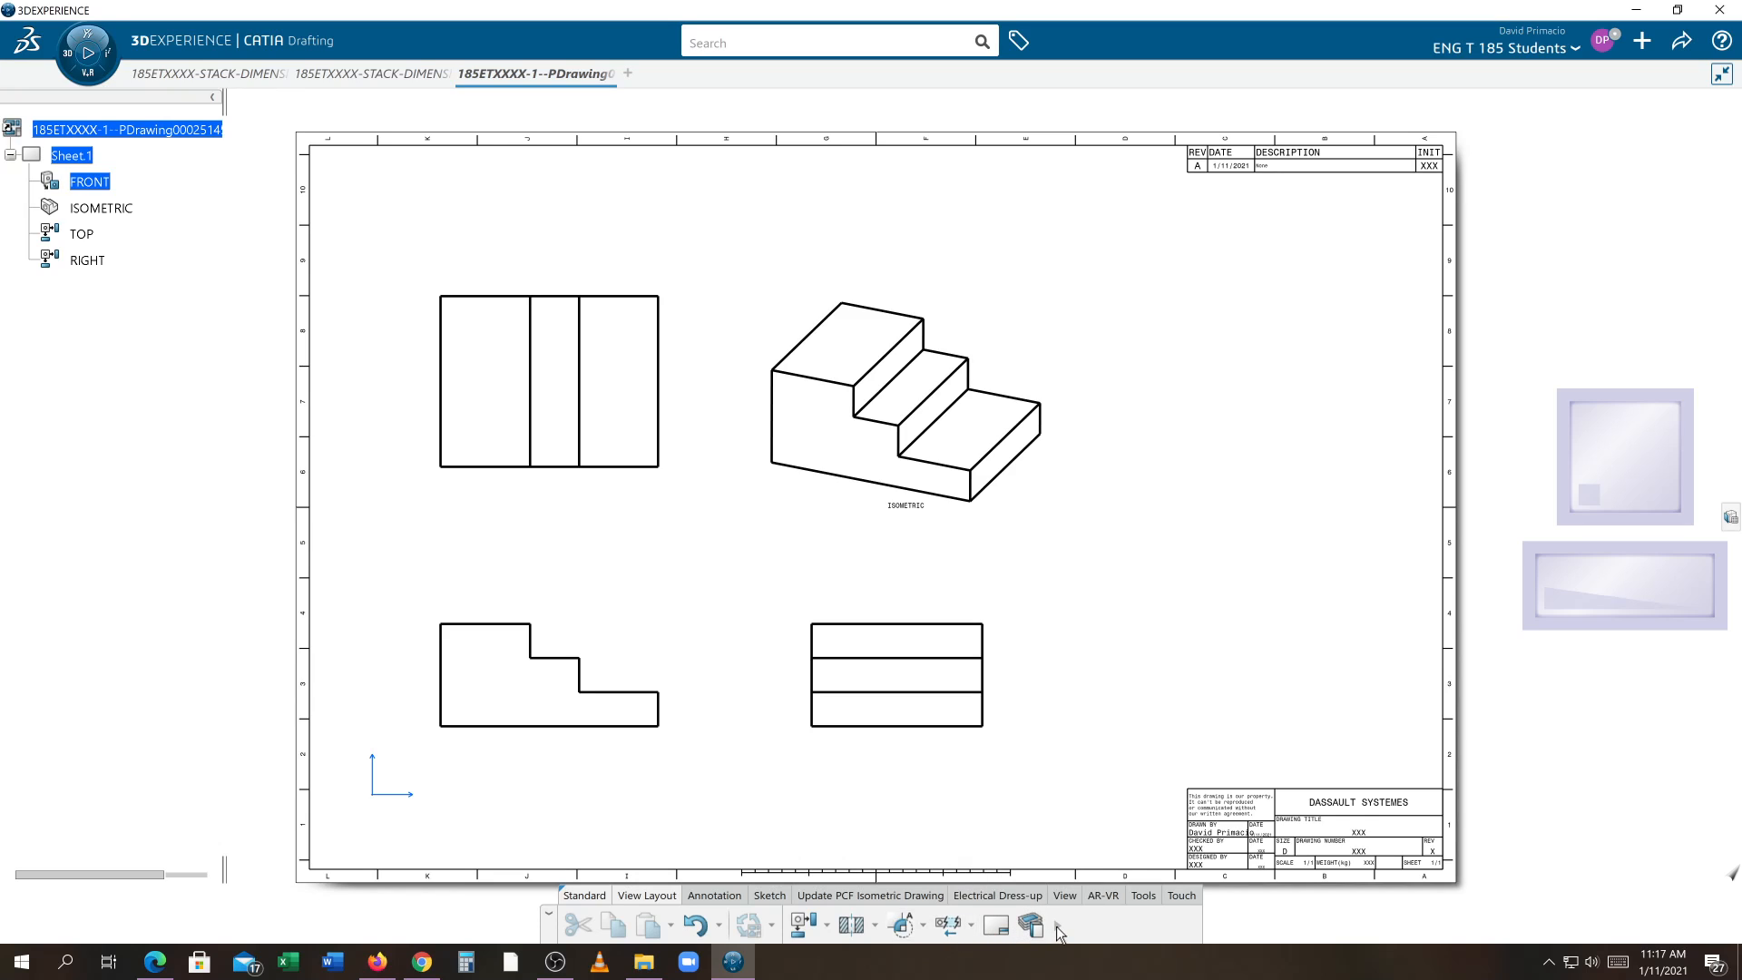
left_click(1058, 929)
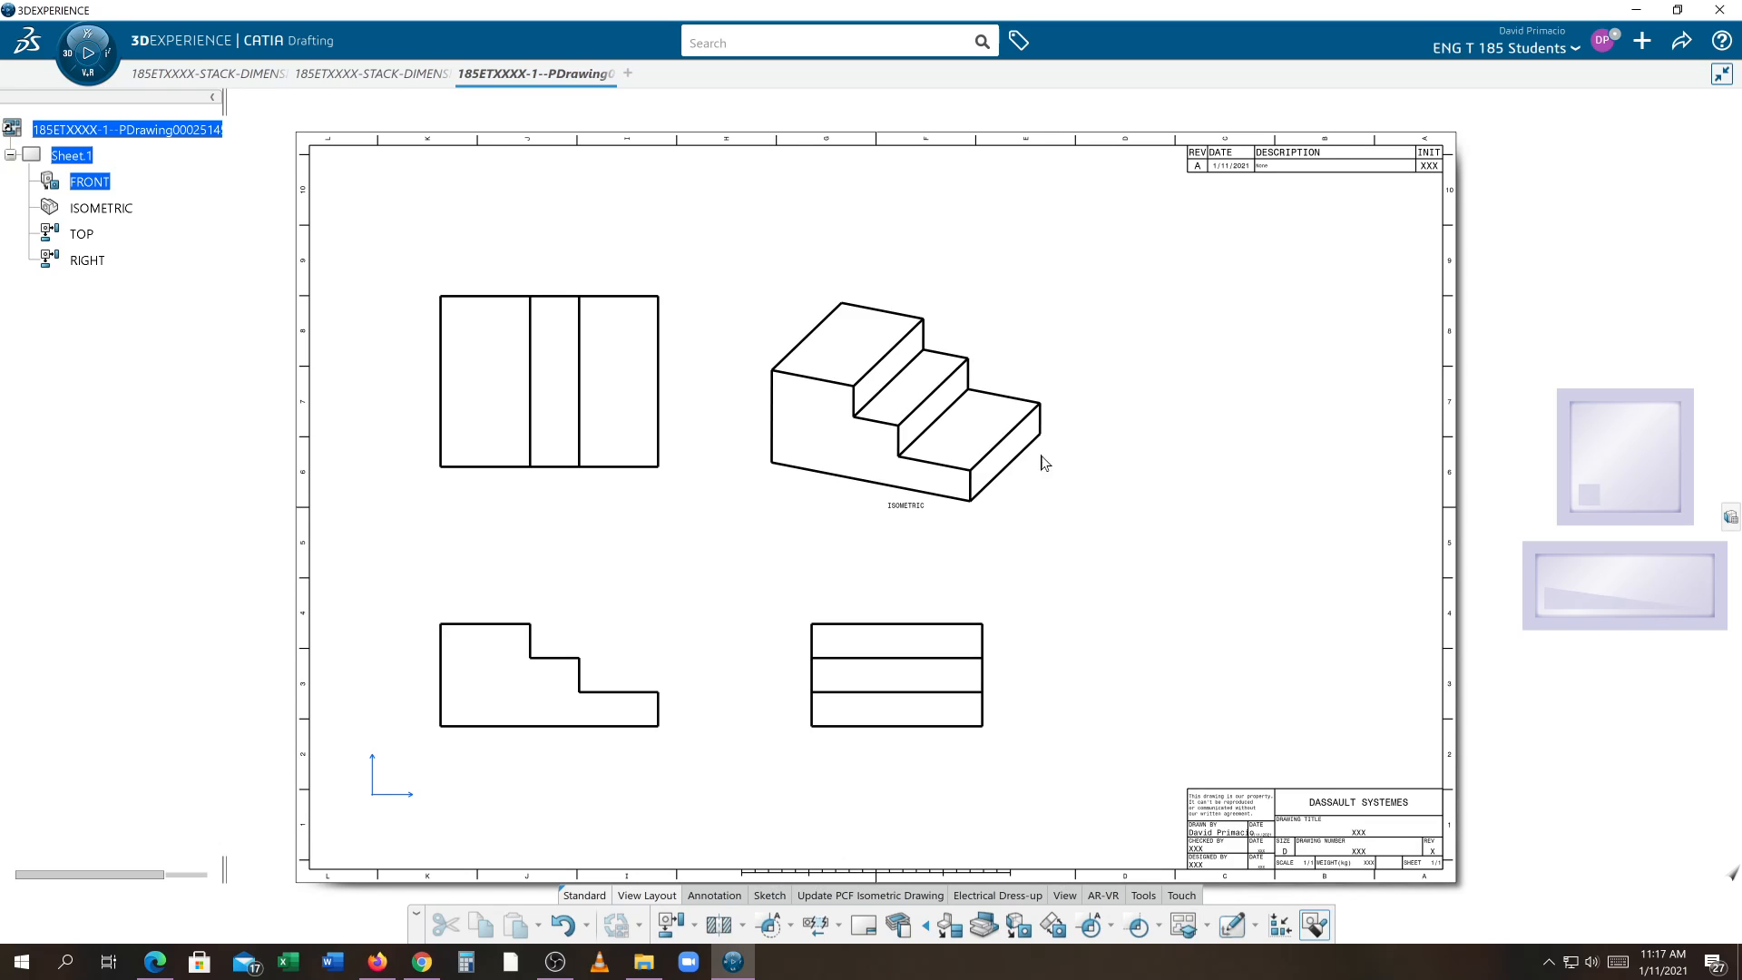
Switch to the part model and apply the saved ENG ISO VIEW viewpoint
left_click(372, 74)
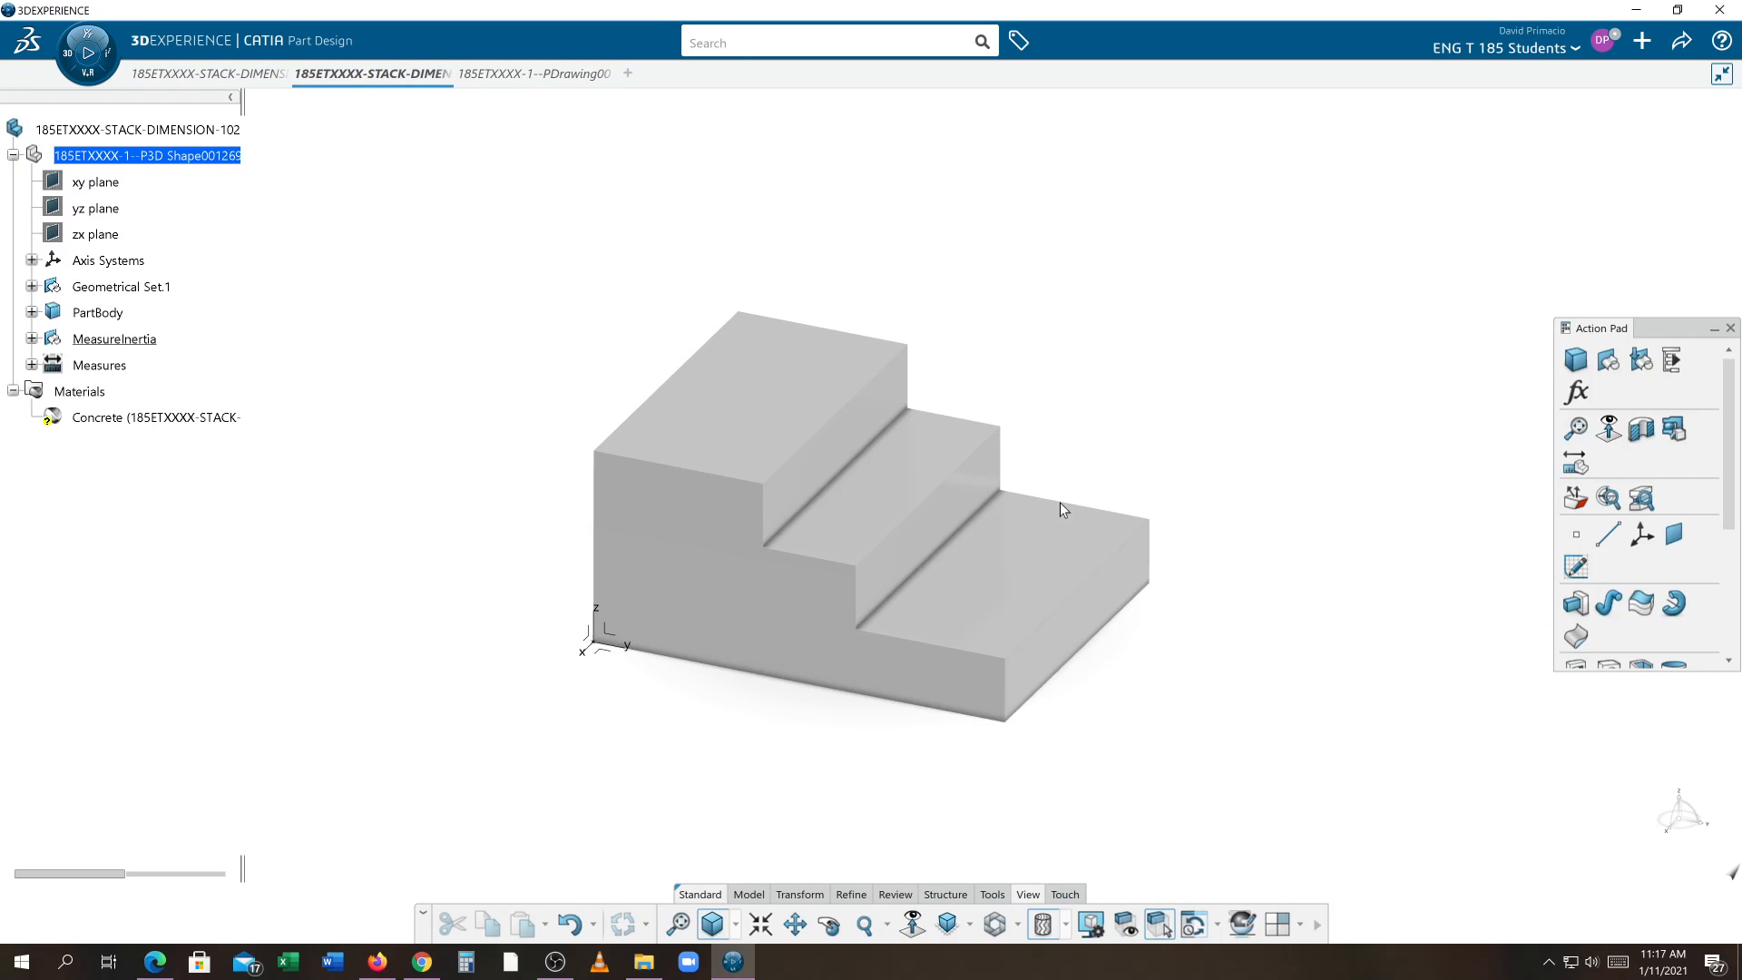
left_click(1318, 926)
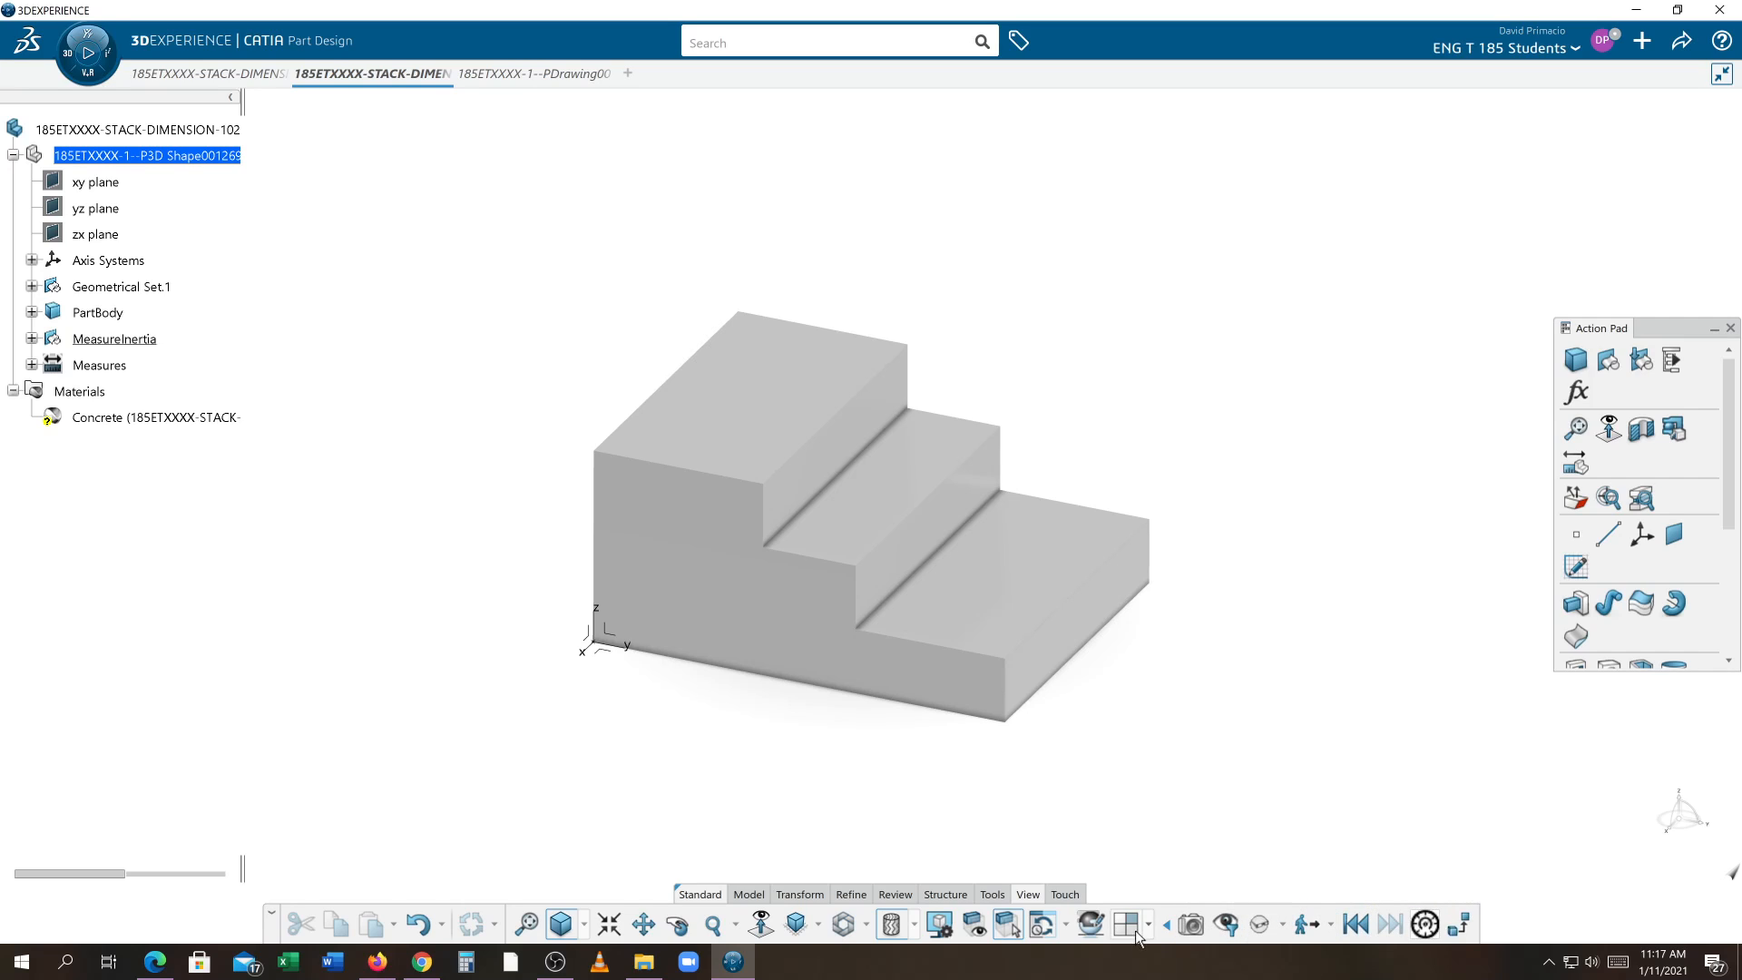
left_click(1190, 925)
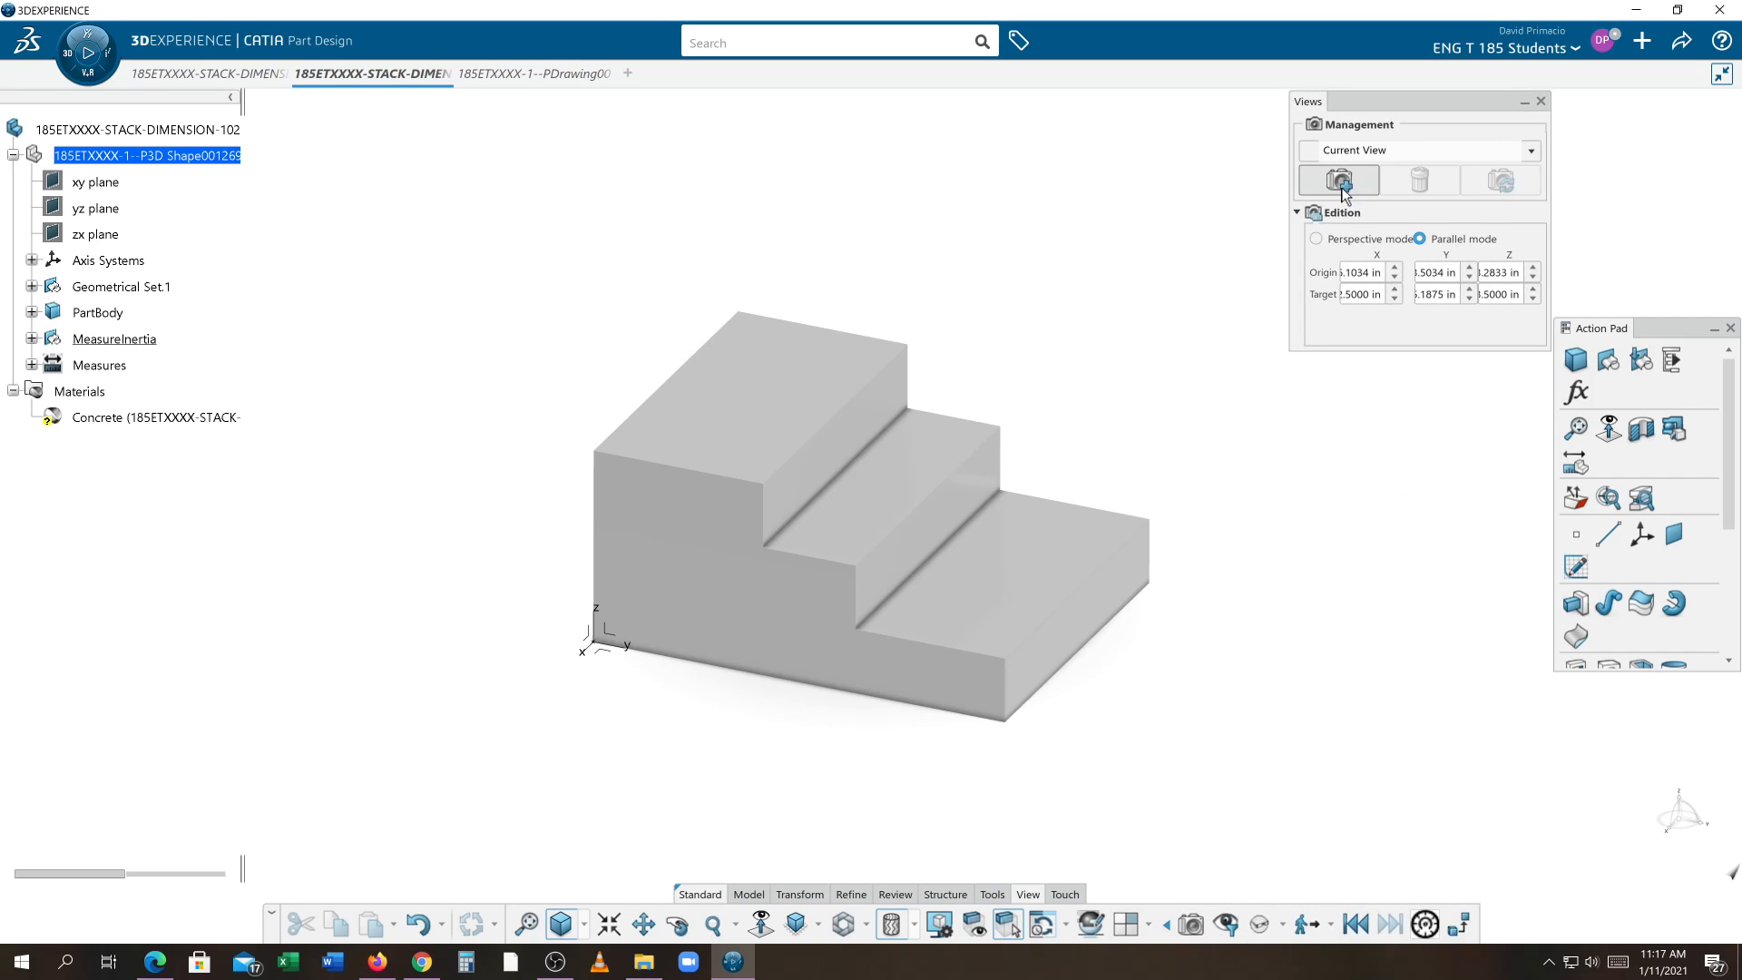
left_click(1341, 182)
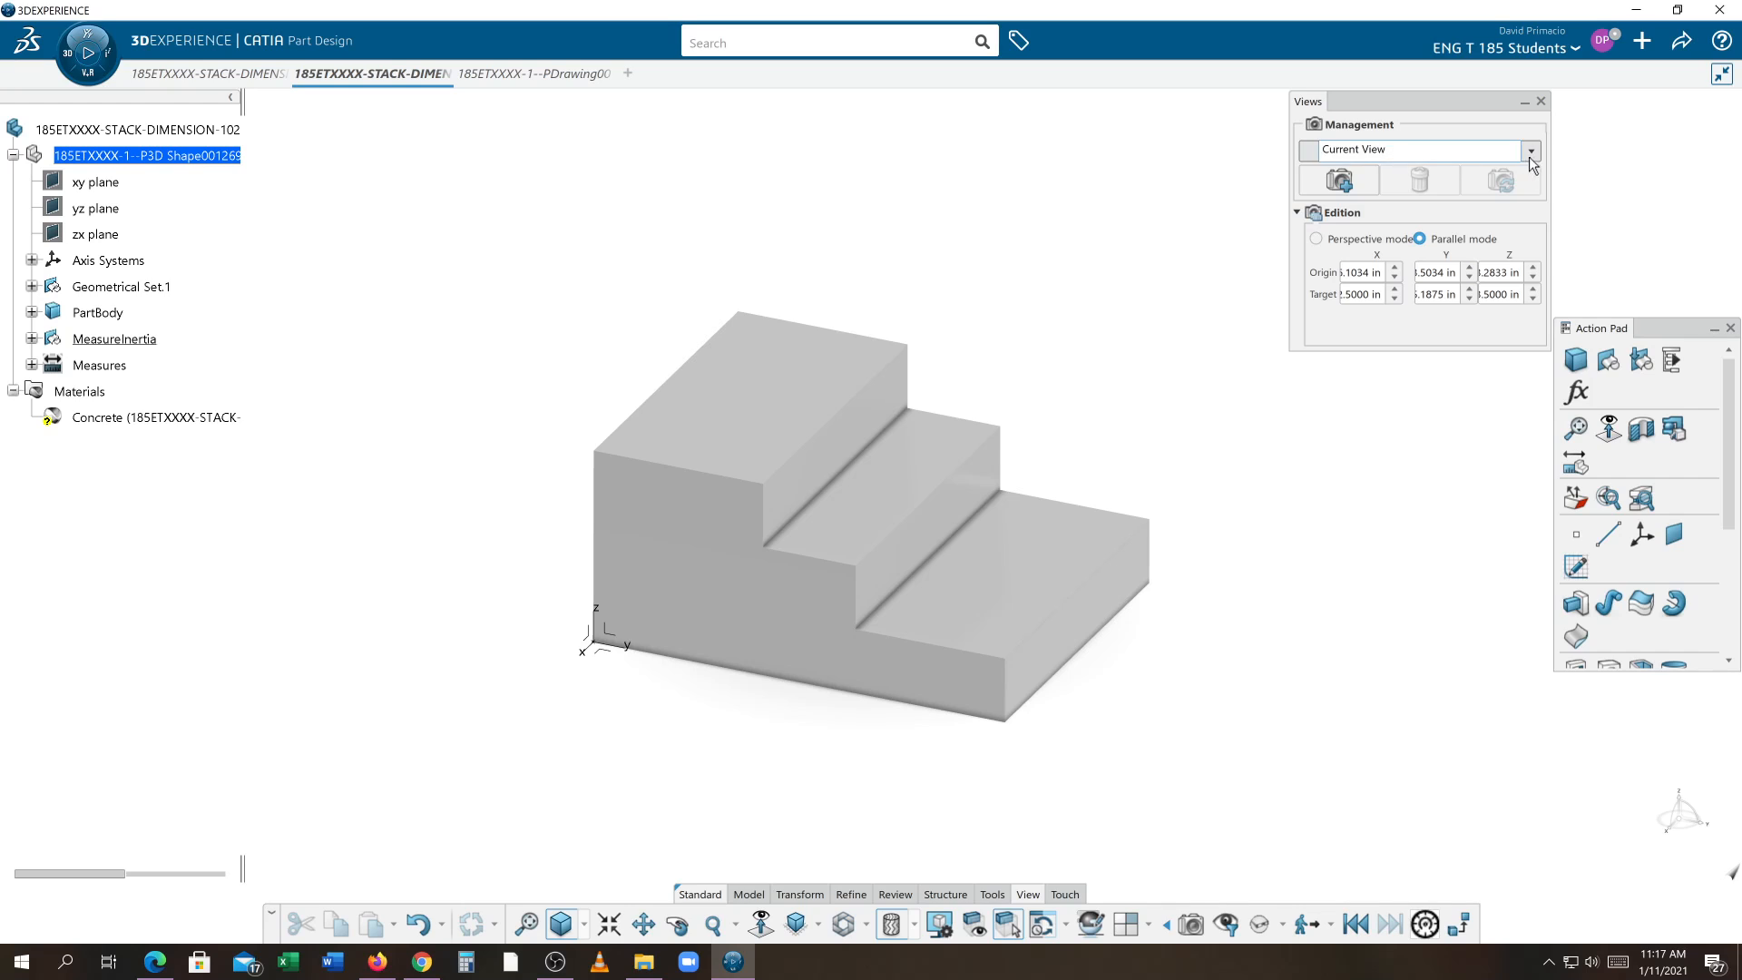
left_click(1531, 151)
left_click(1394, 204)
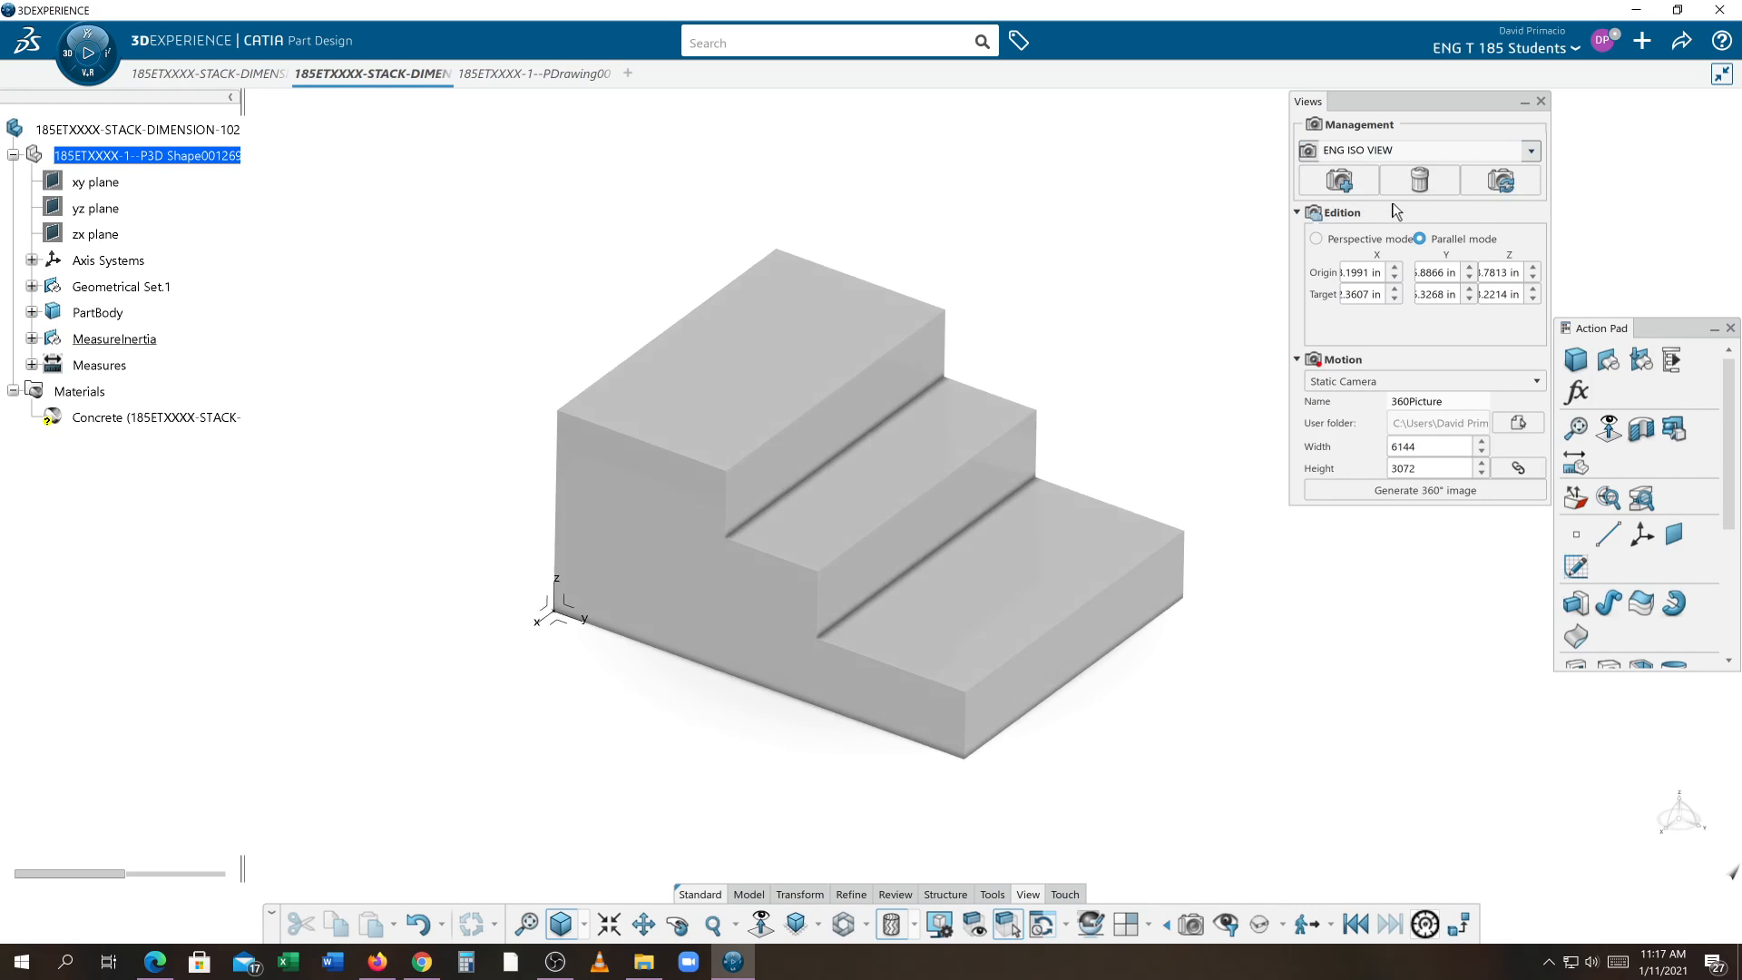
left_click(1541, 102)
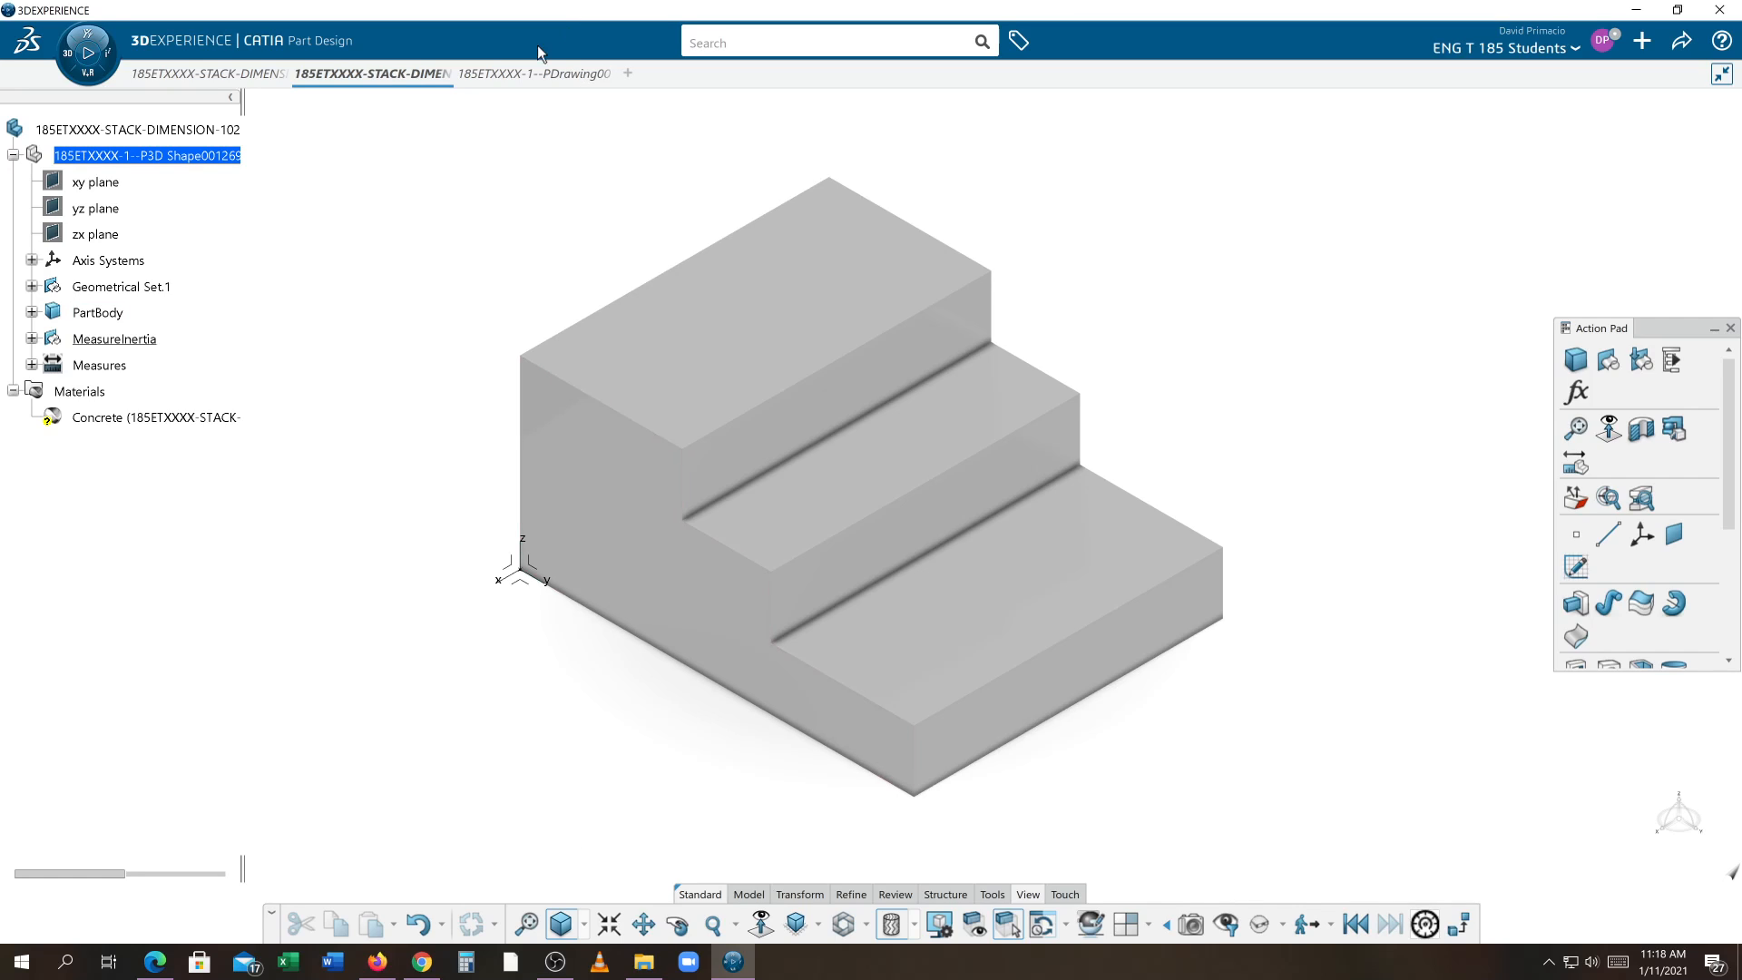
Return to the drawing and update the front view
left_click(531, 77)
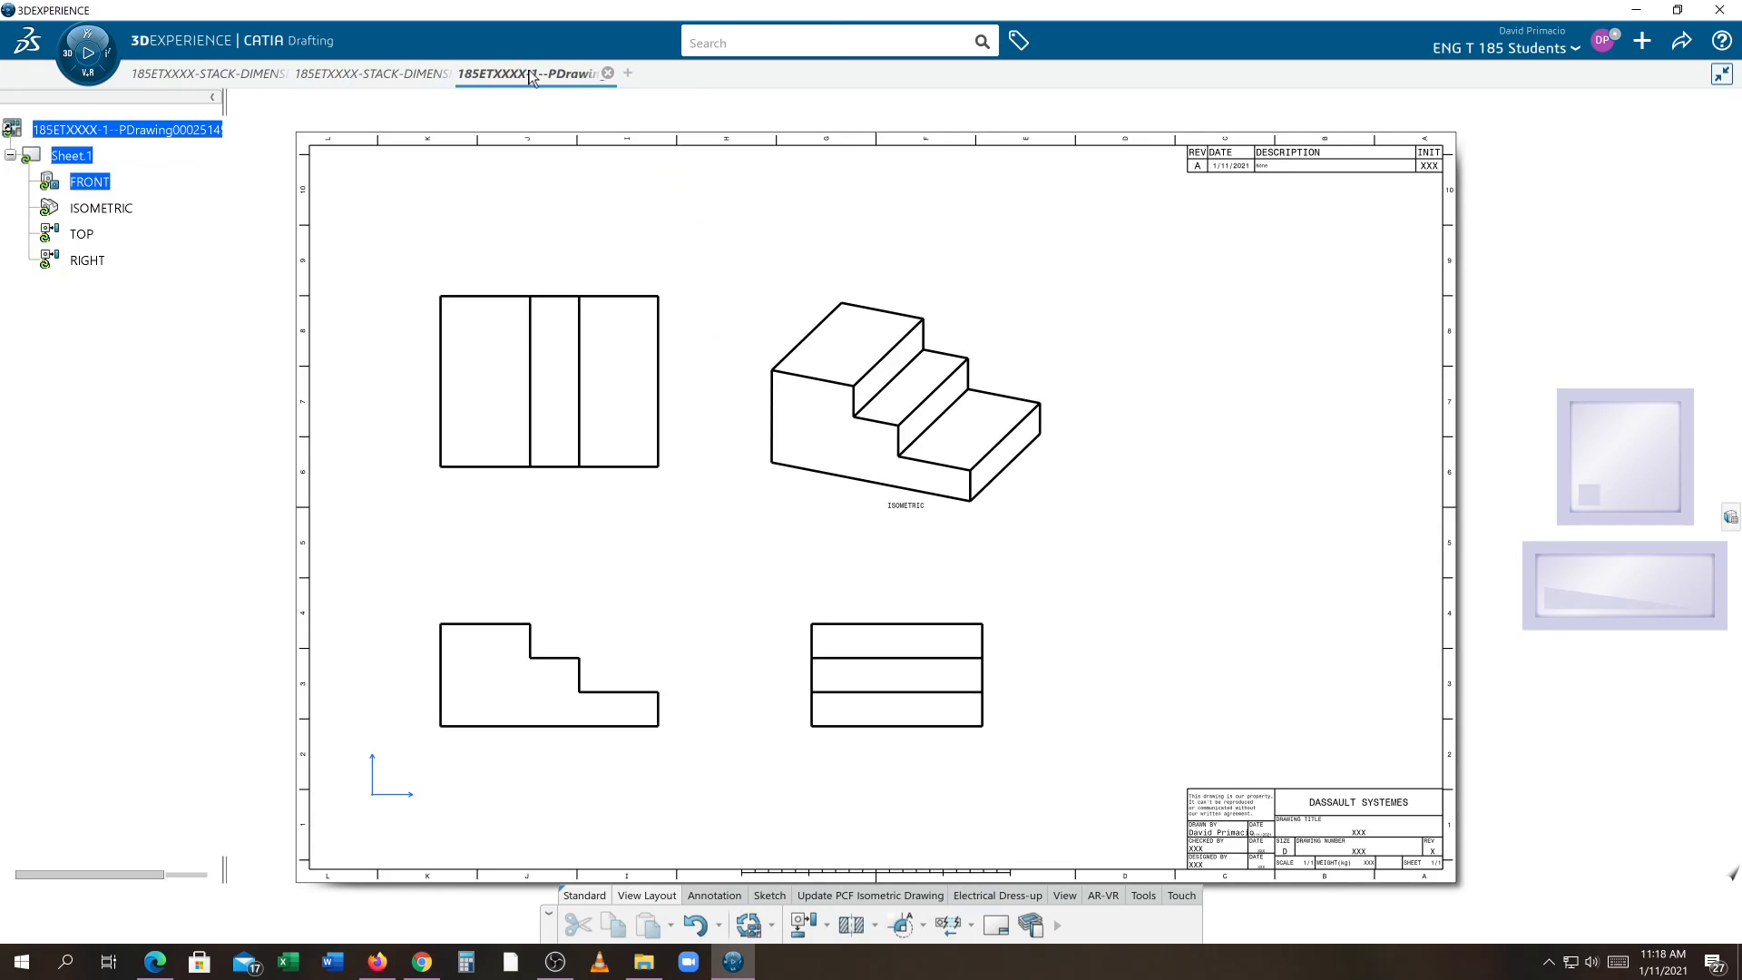
left_click(103, 182)
right_click(100, 185)
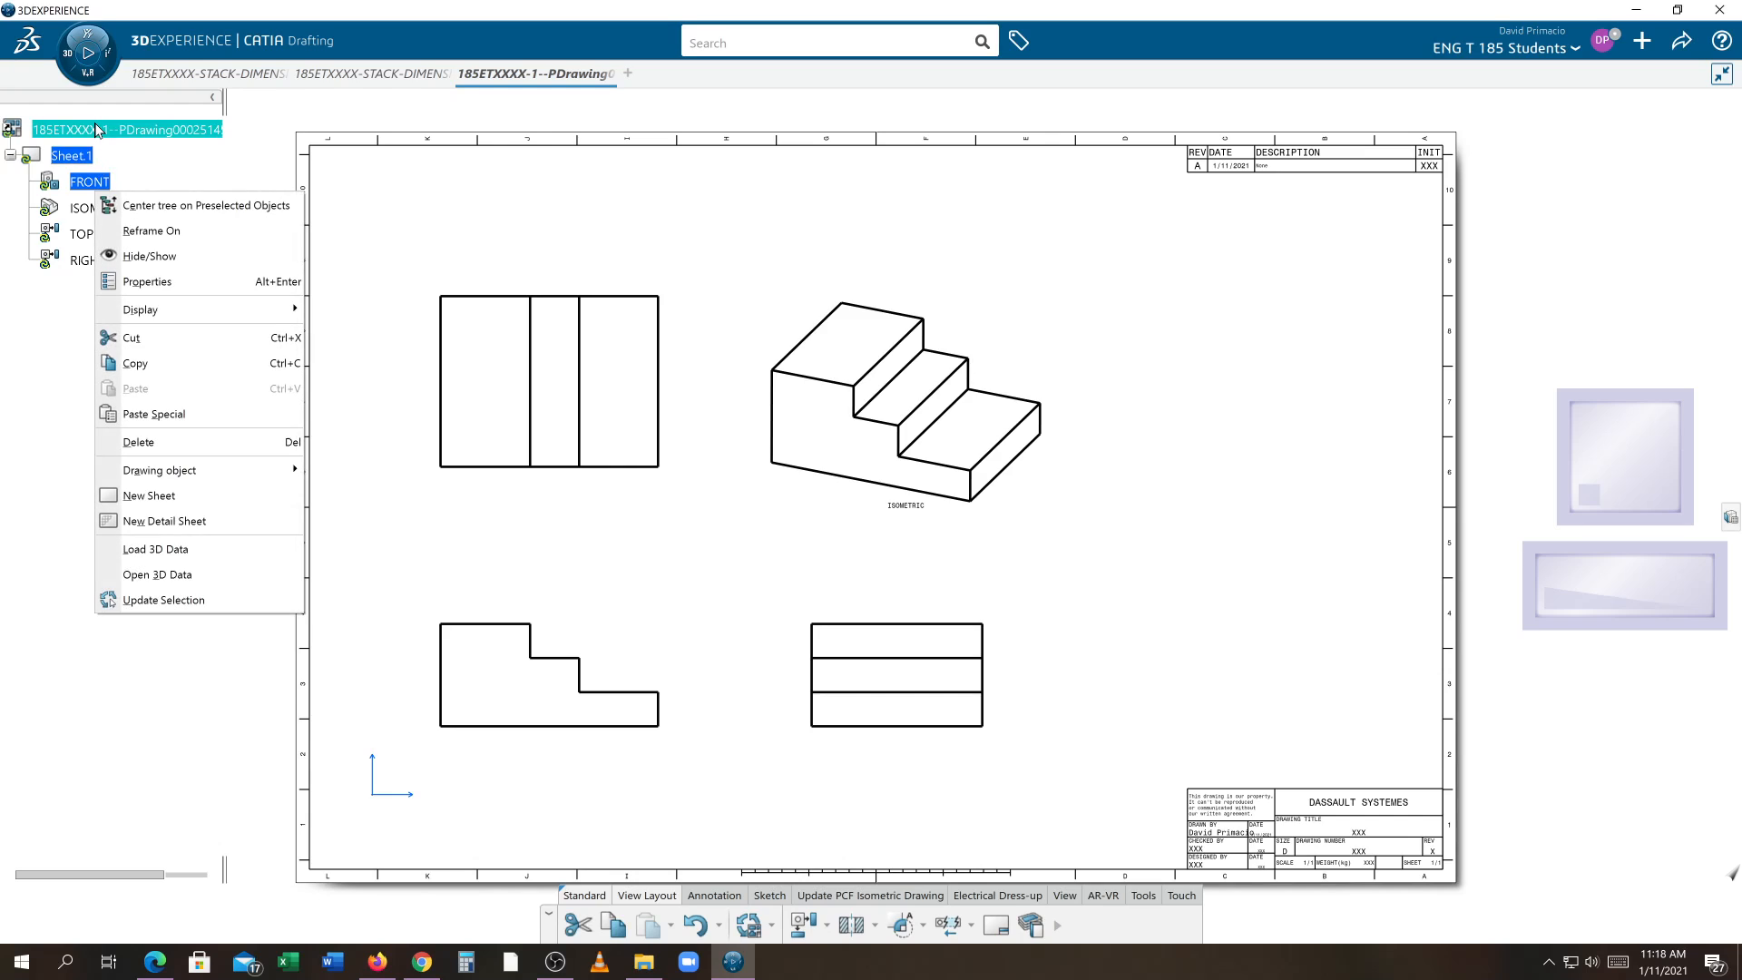
left_click(164, 600)
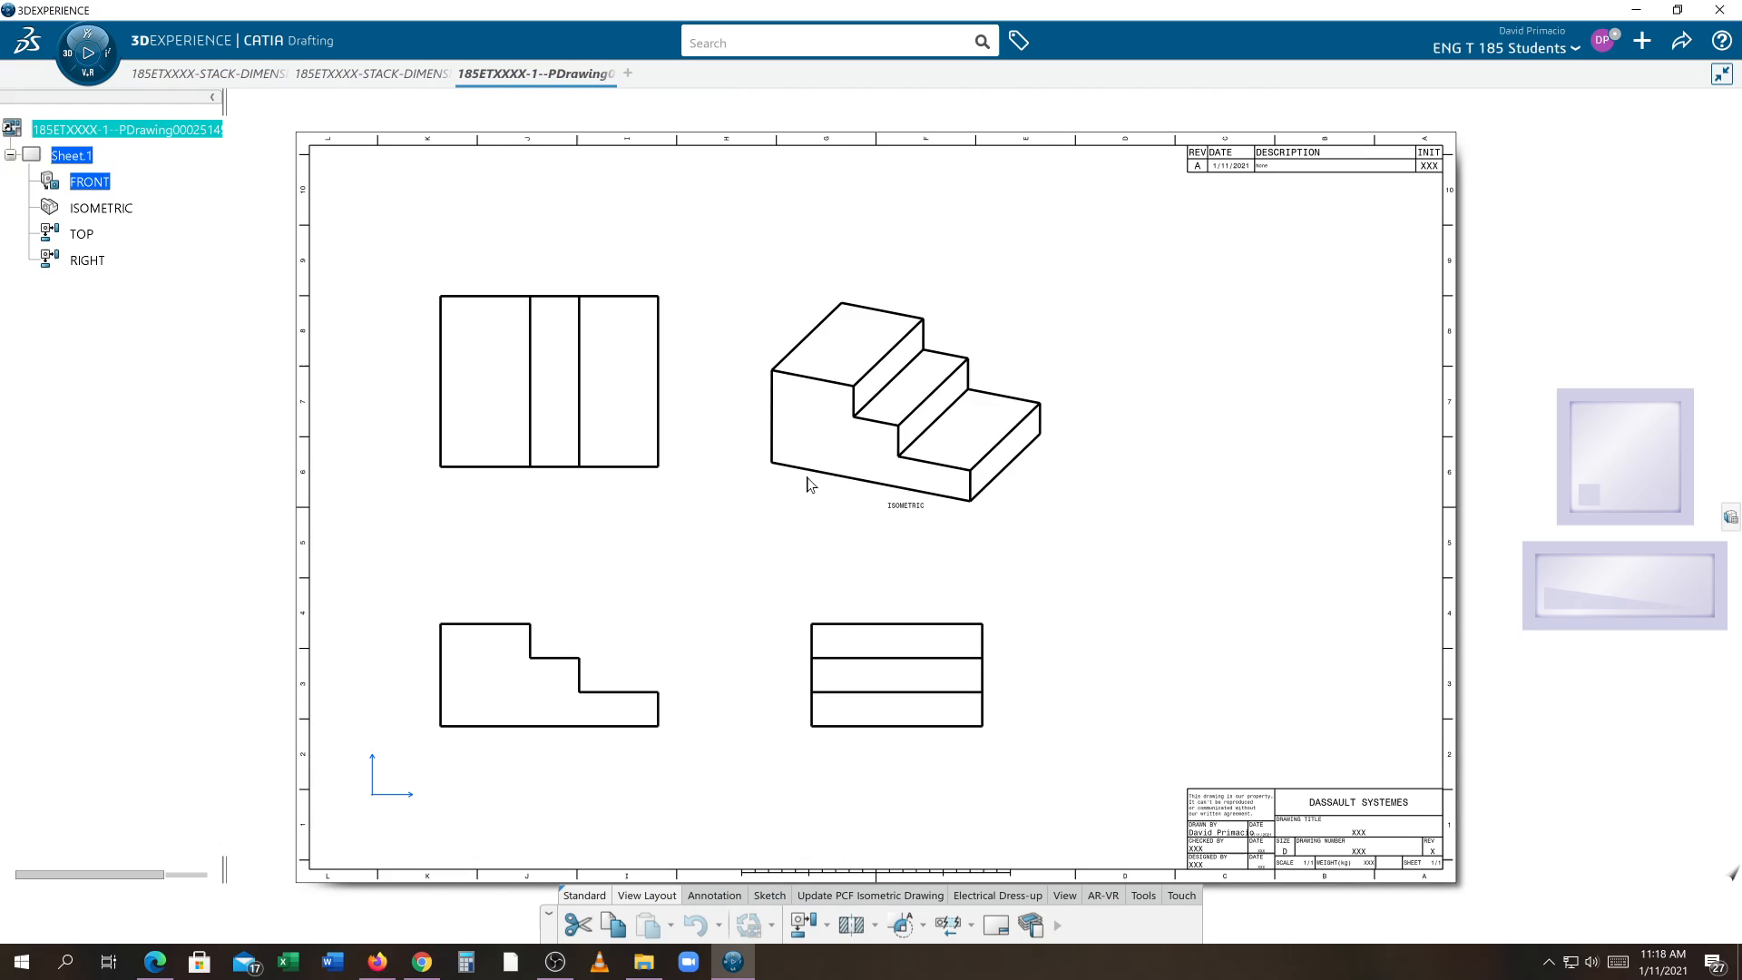
Select all four views in the tree and delete them
left_click(89, 181)
left_click(87, 260, "shift")
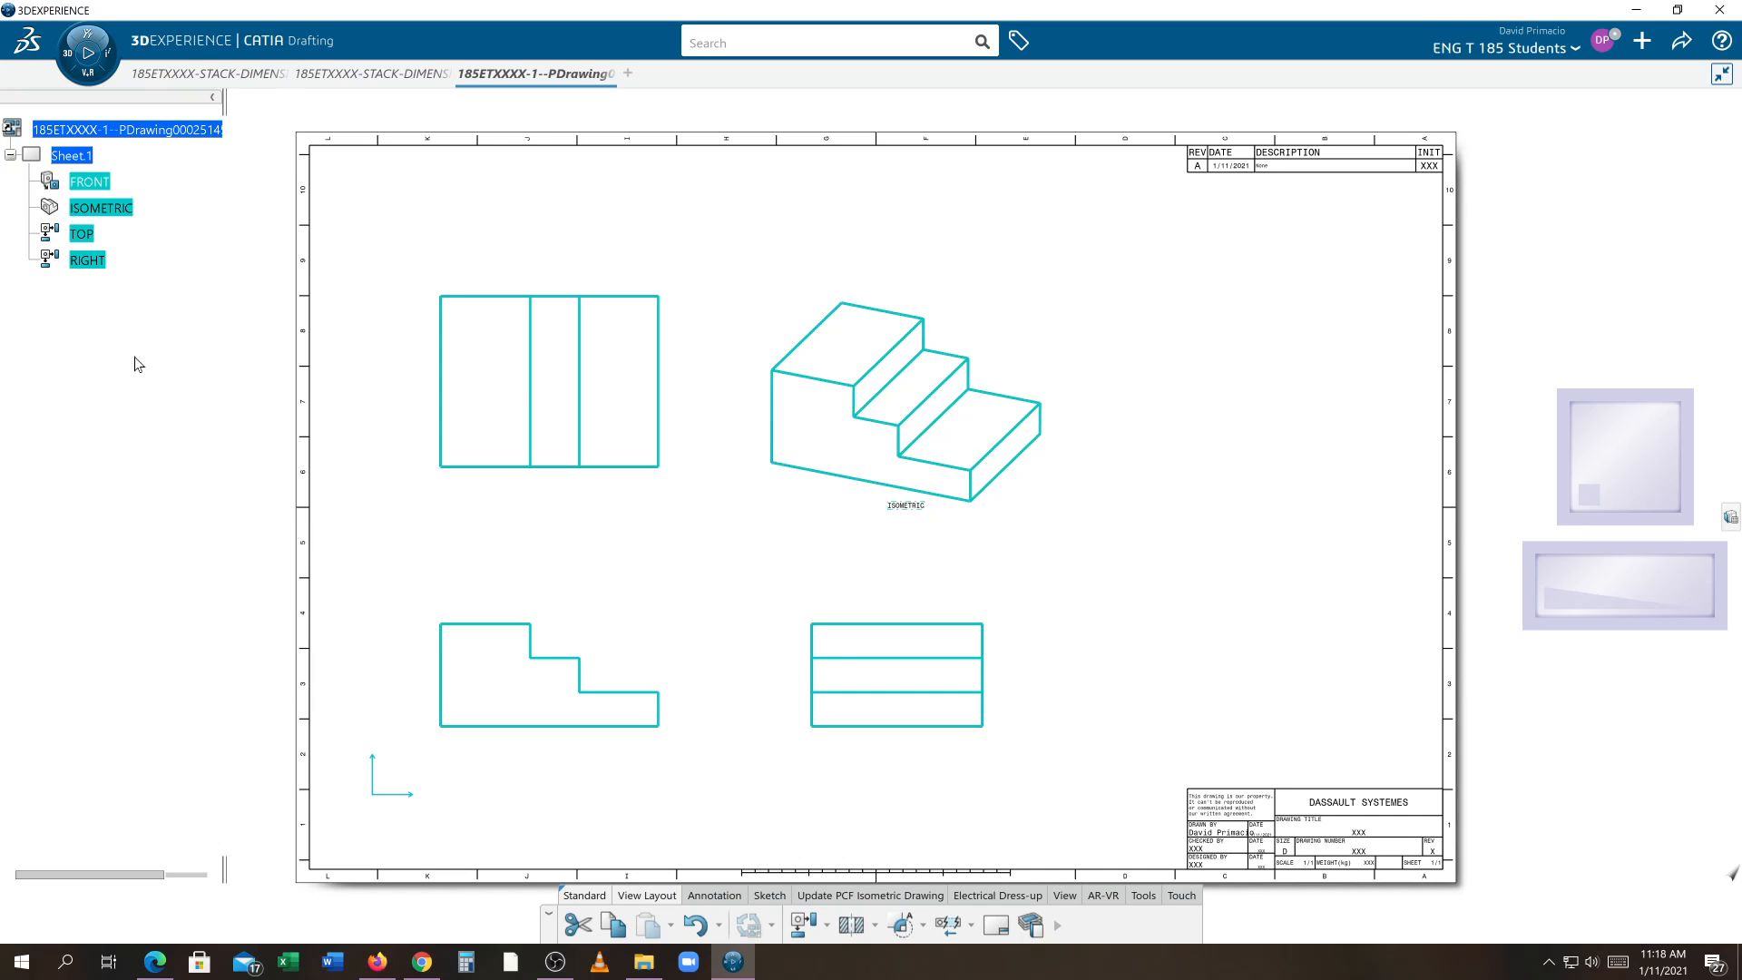
right_click(91, 263)
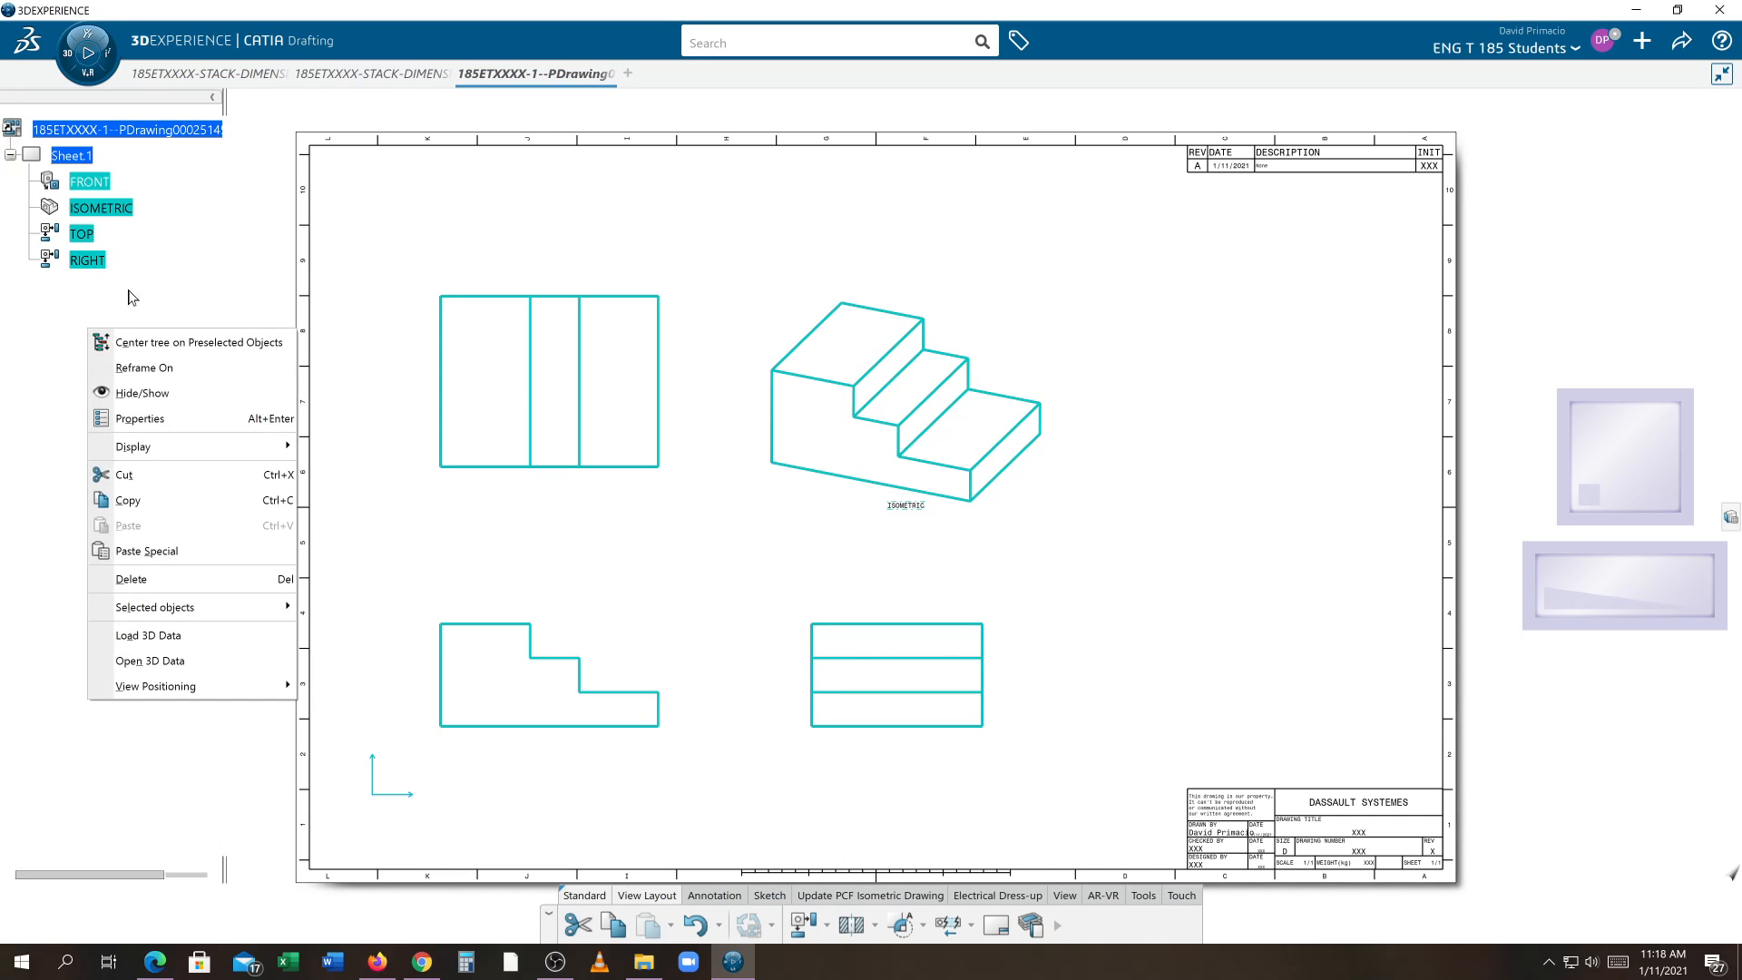
left_click(121, 568)
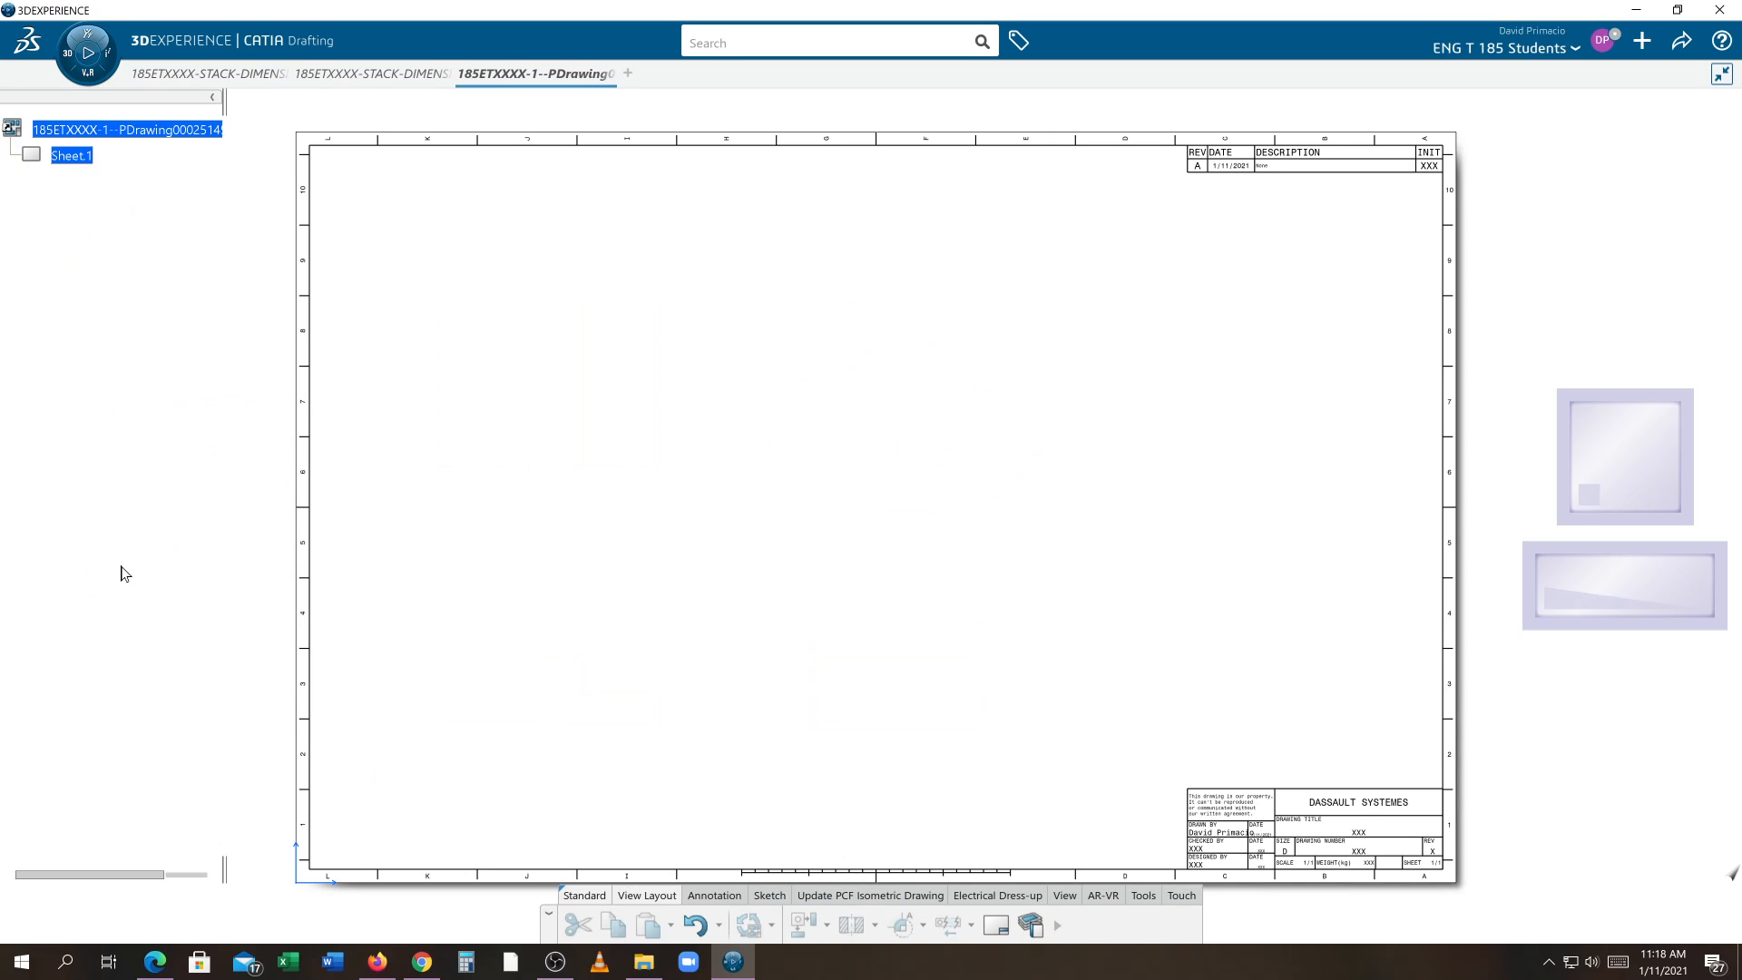
Start the View Wizard with the front, top and right configuration and a 3 in minimum distance between views
left_click(1057, 925)
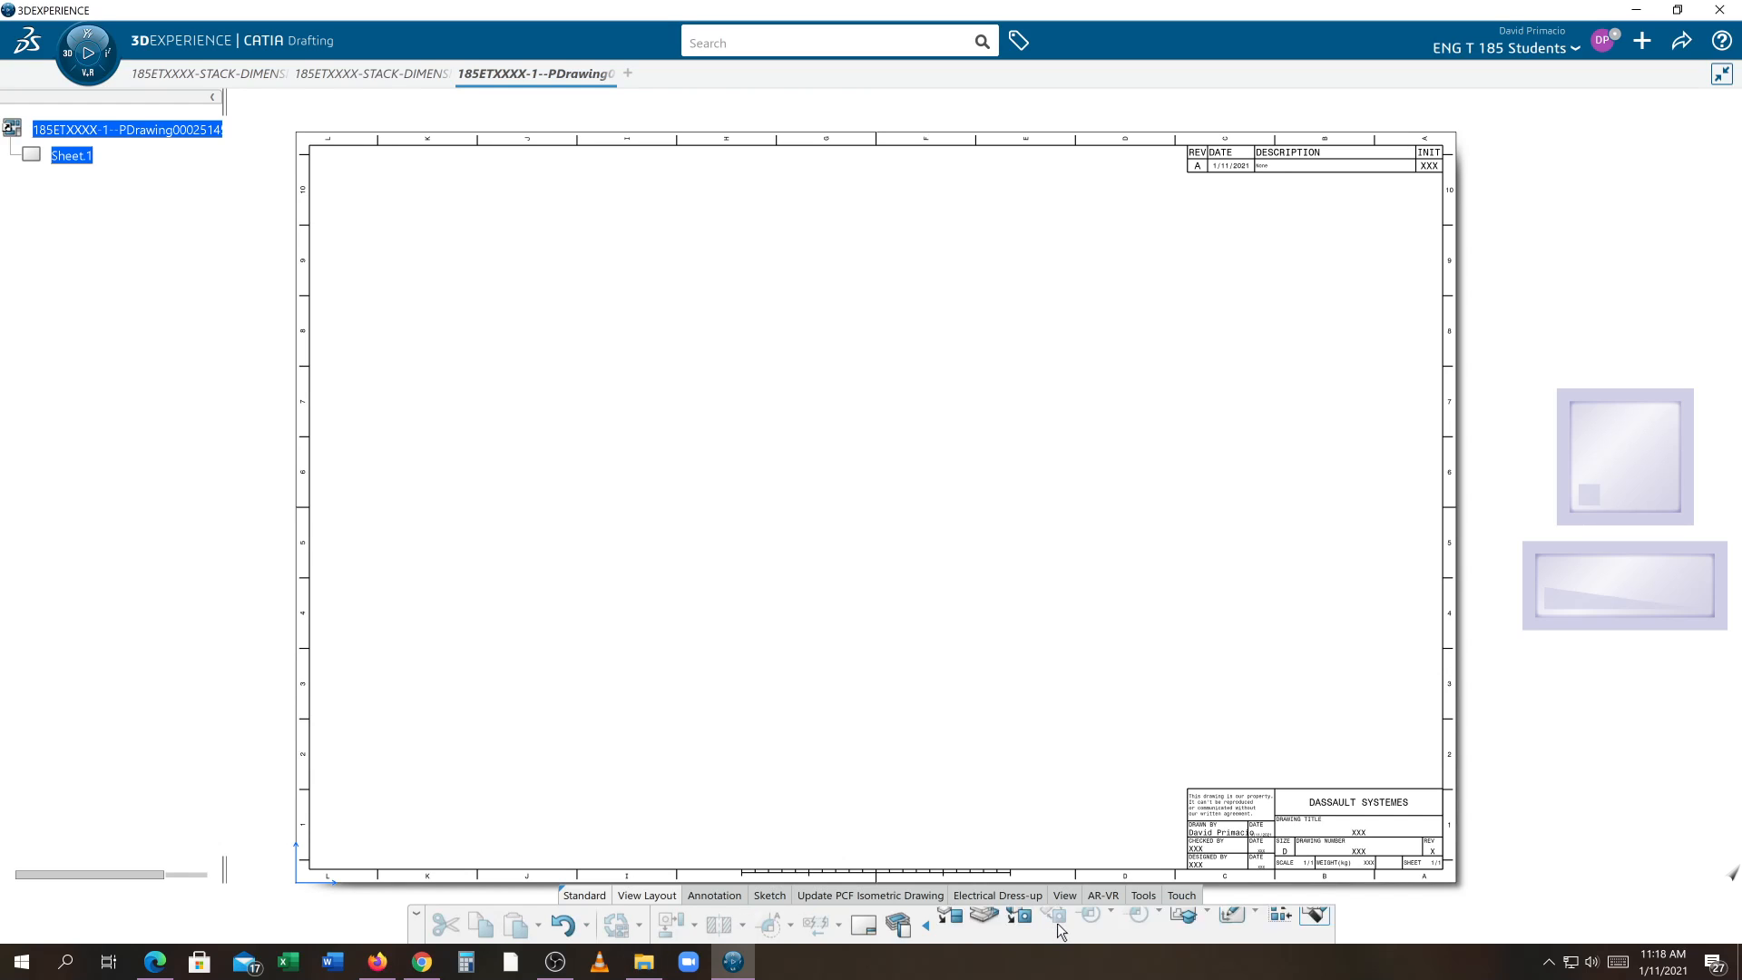
left_click(1182, 926)
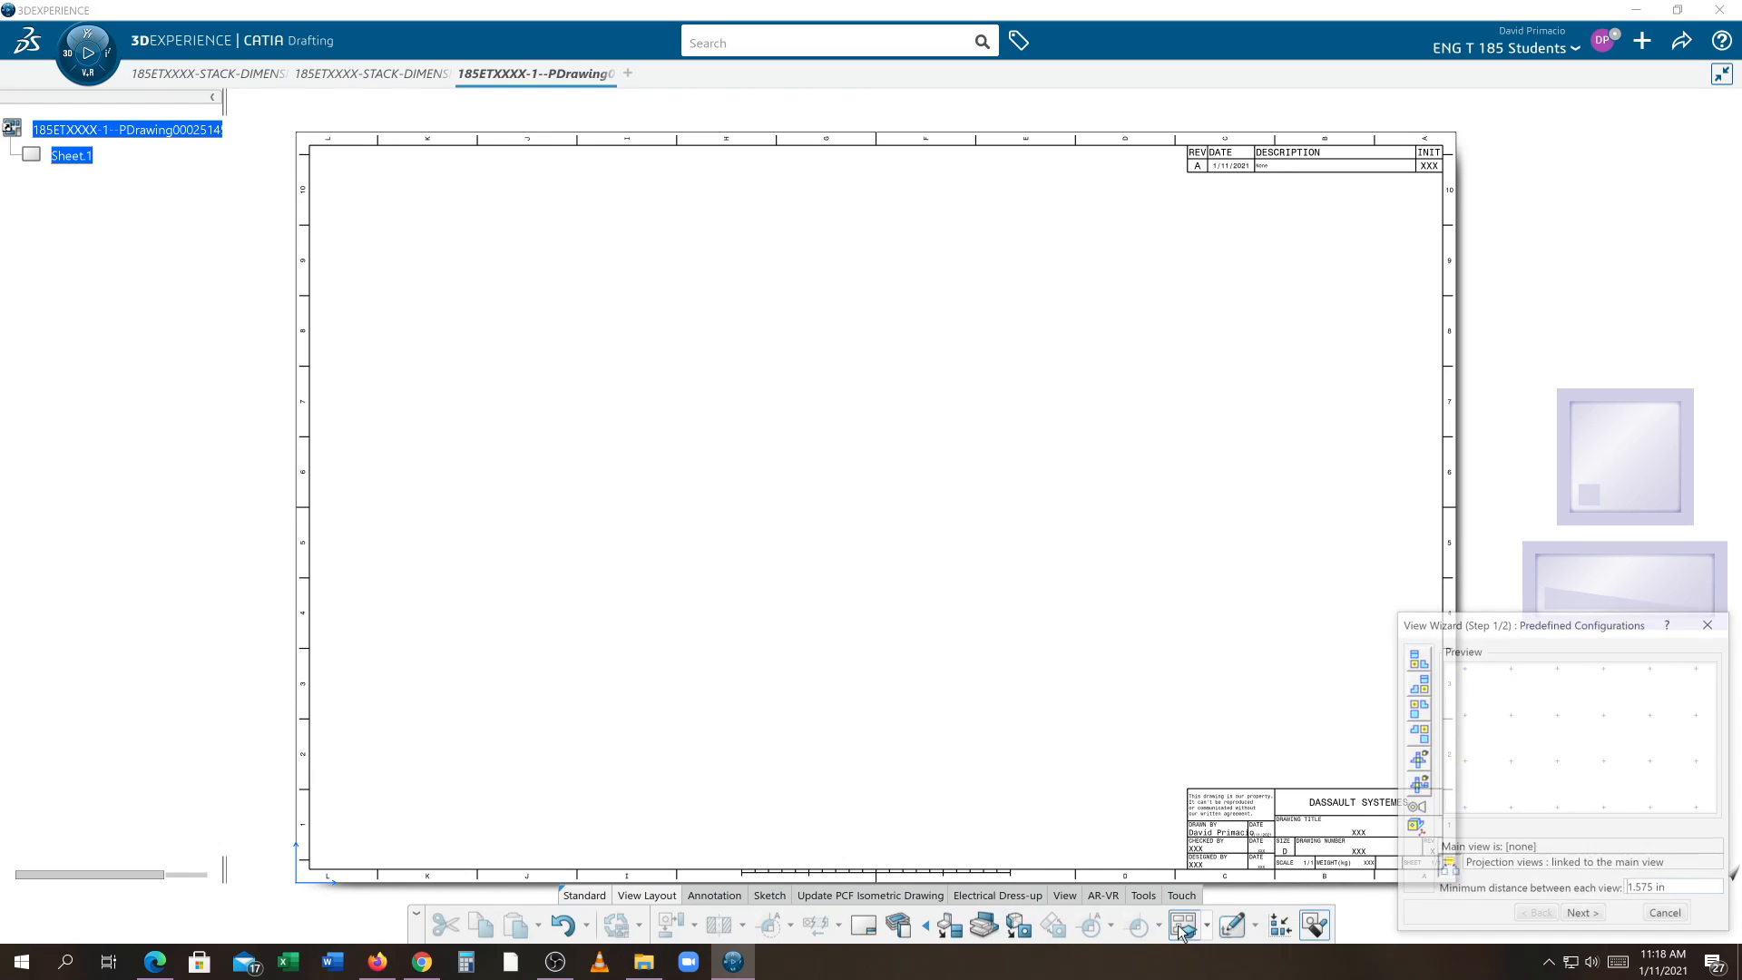
left_click(1415, 659)
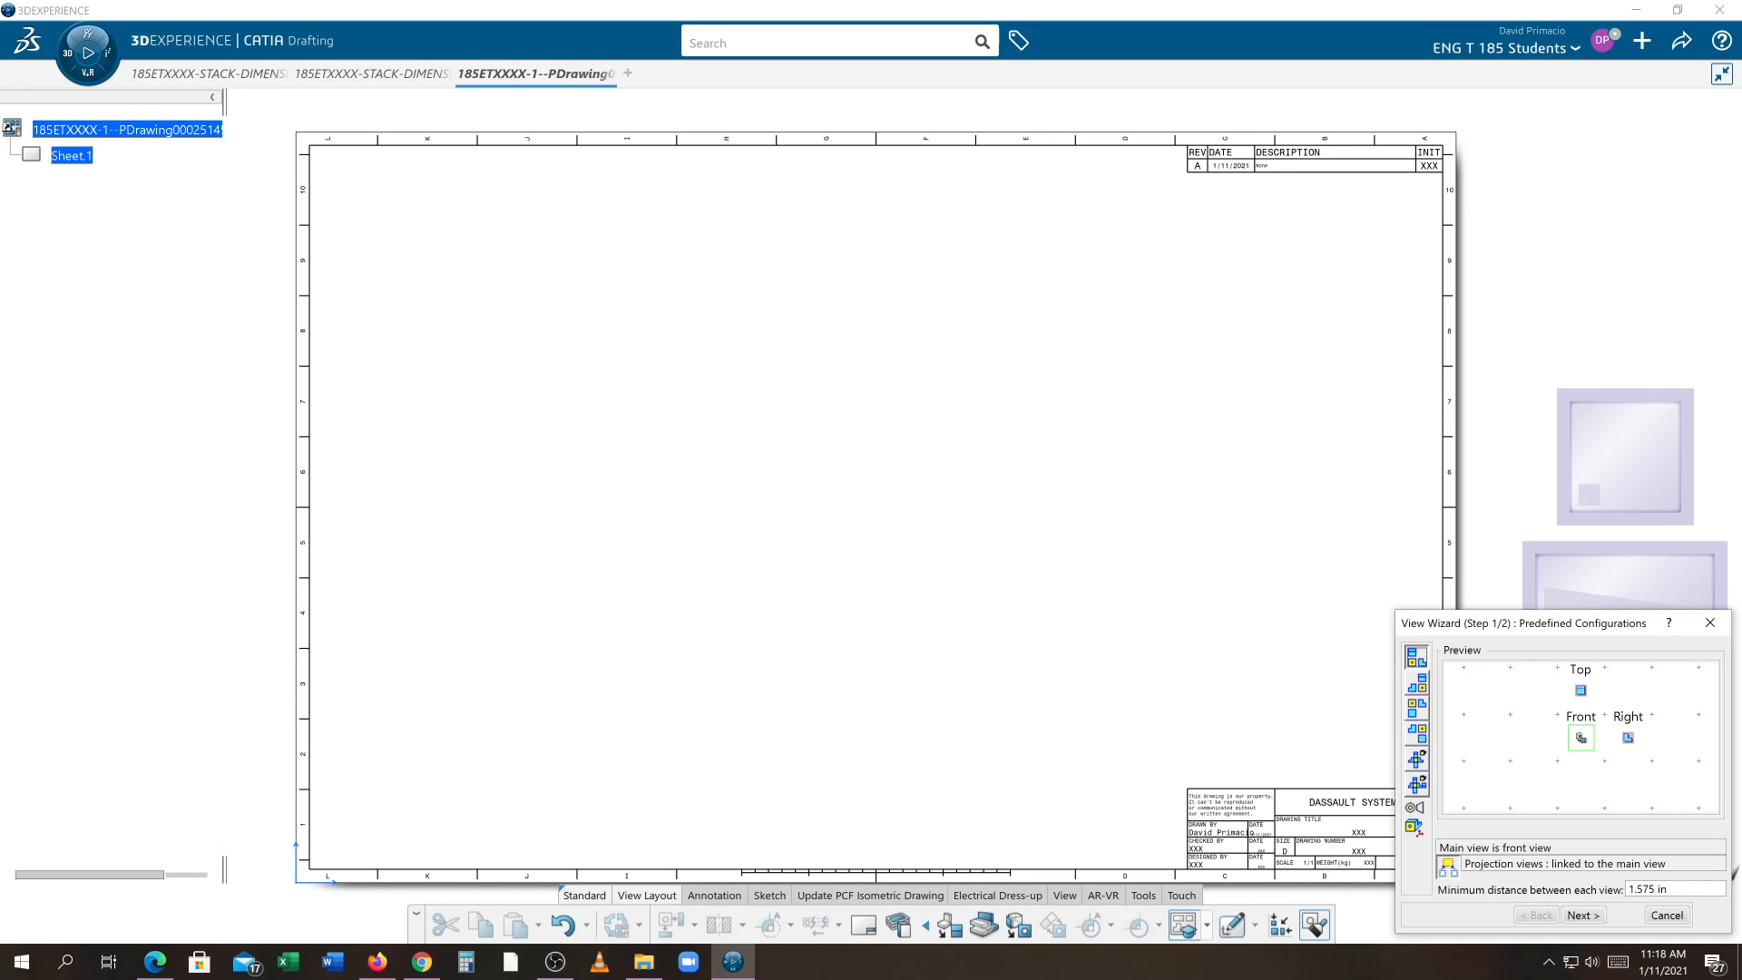
left_click_drag(1674, 890, 1608, 891)
type("3")
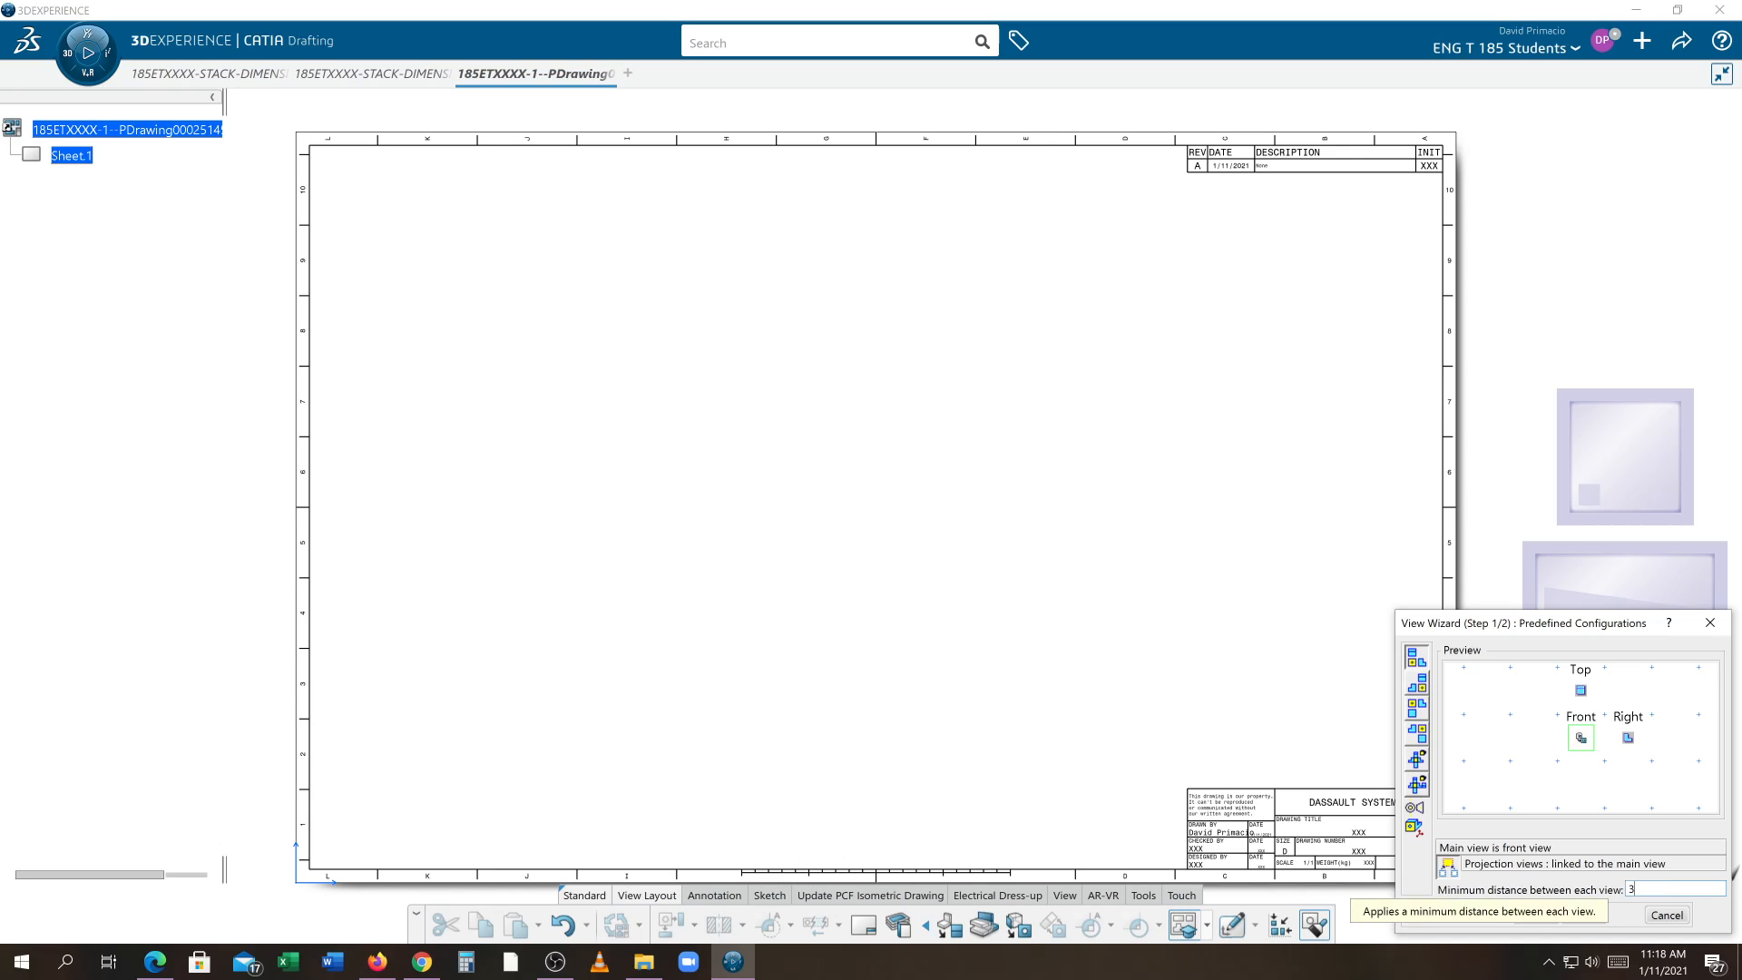
left_click(1583, 916)
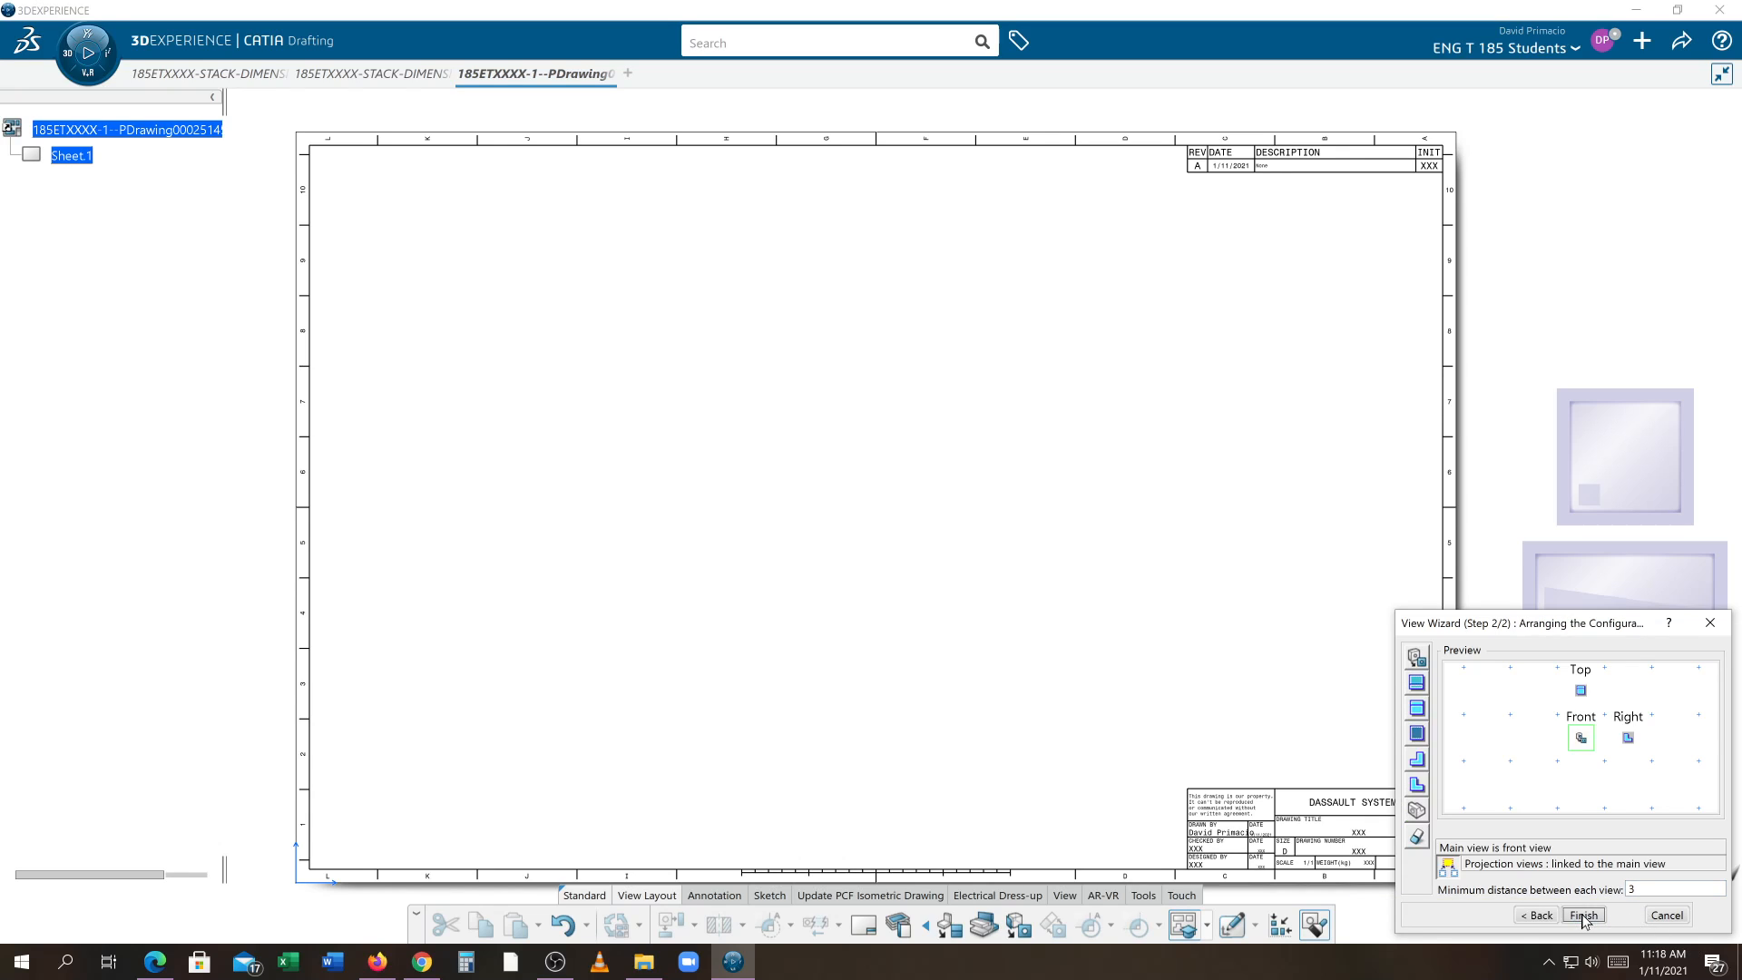
Add an isometric view next to the top view in the wizard arrangement and finish the wizard
left_click_drag(1420, 817, 1628, 691)
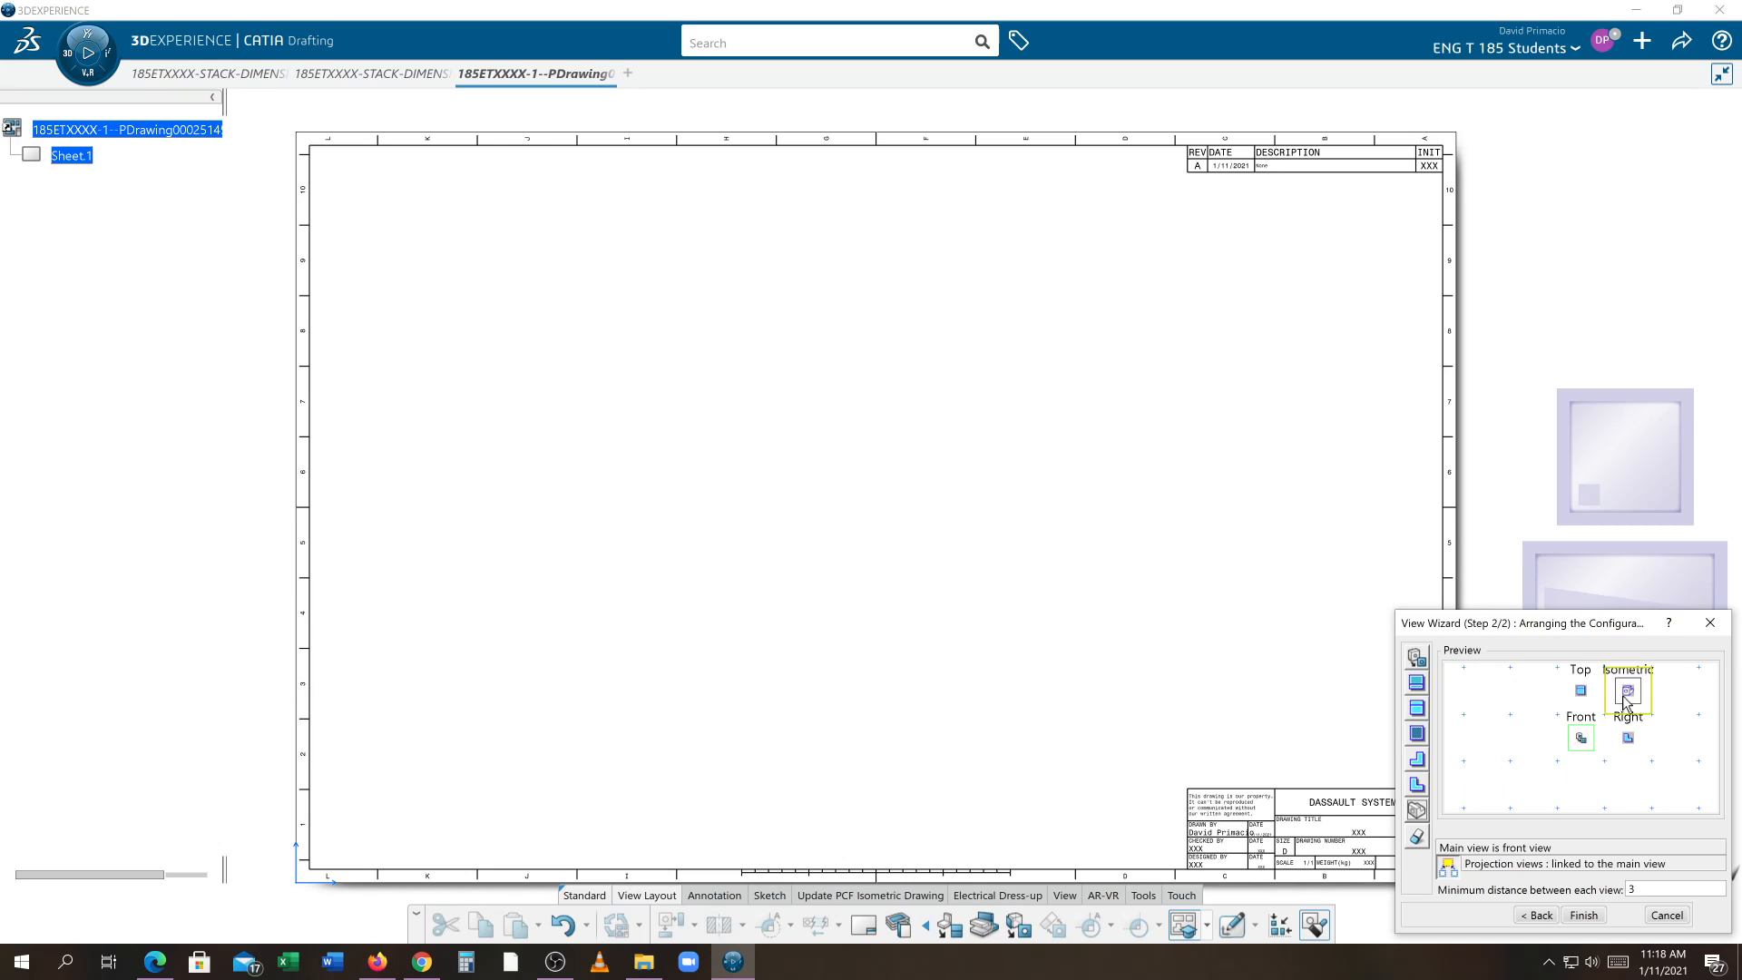
left_click(1583, 914)
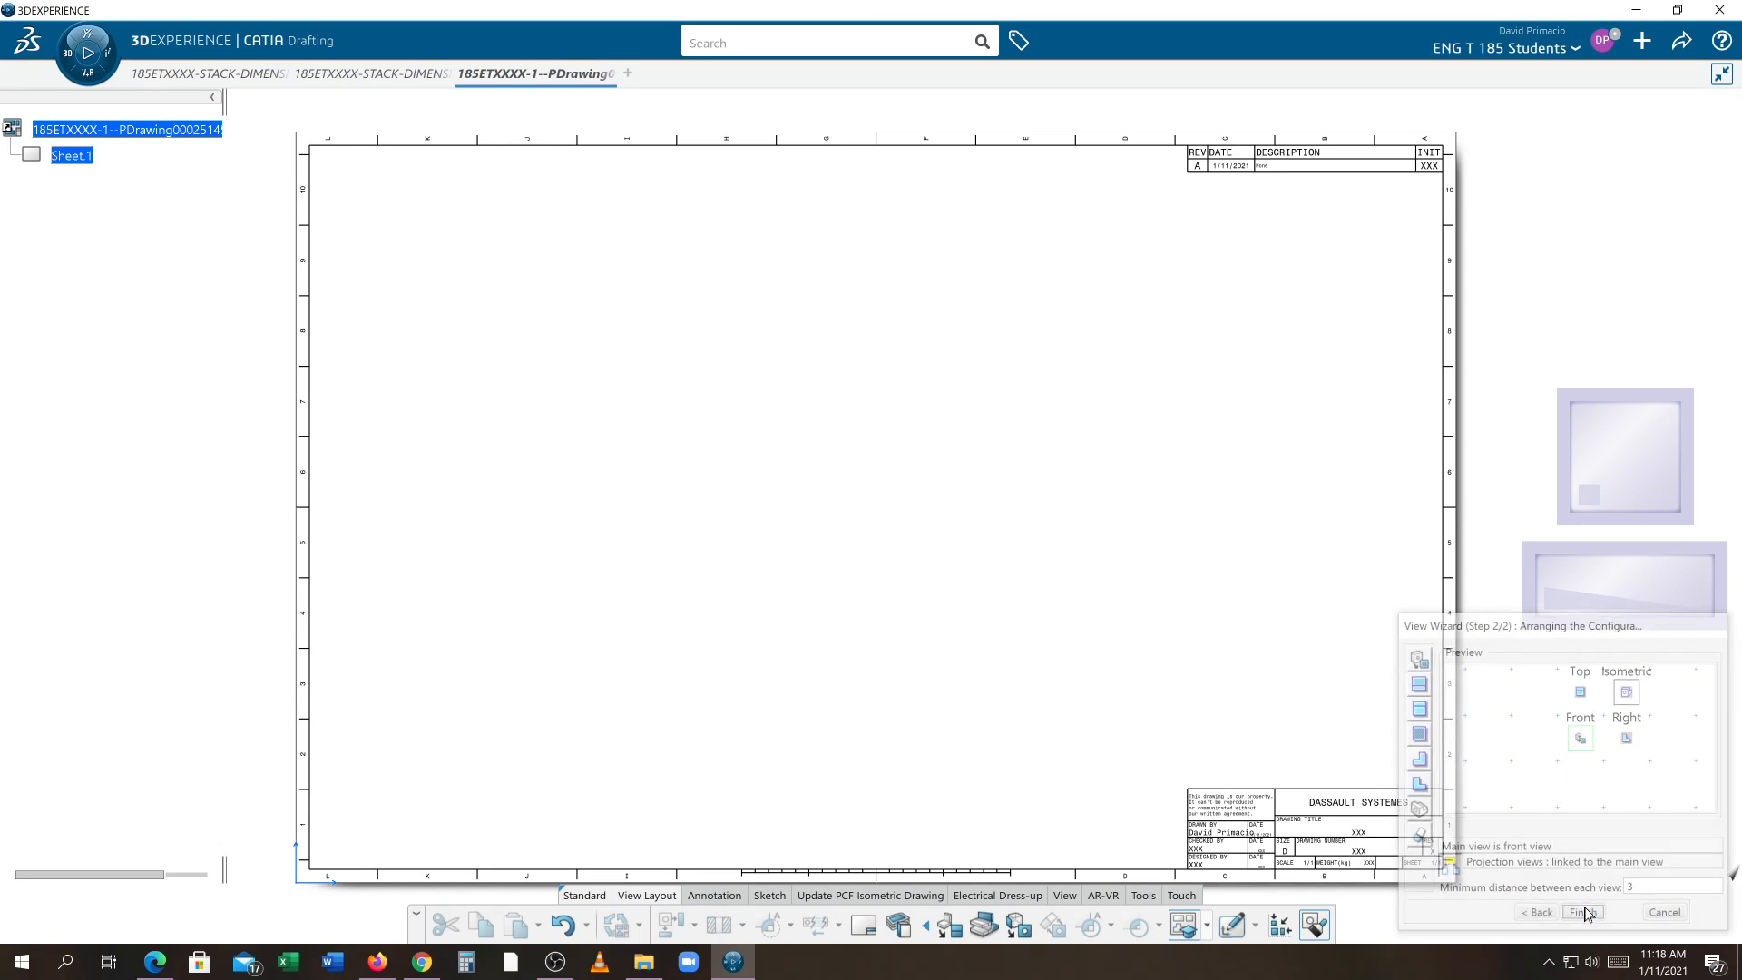
Pick the part's front face as the front view reference and place the four views on the sheet
left_click(363, 75)
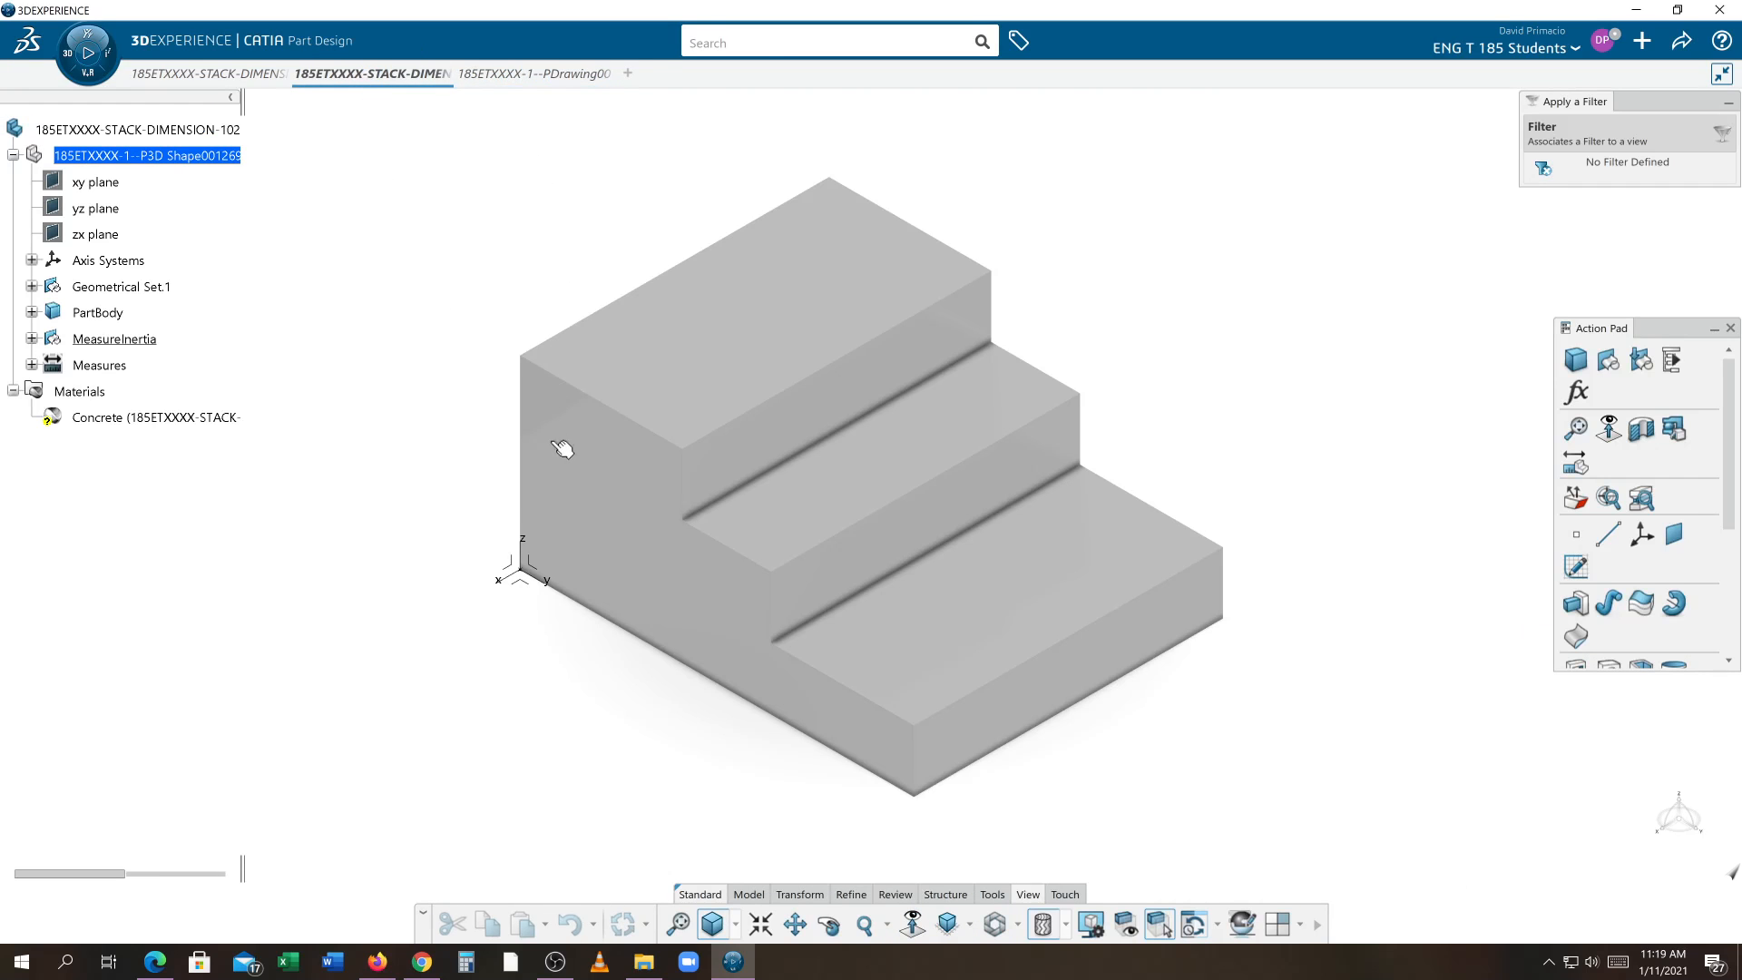
mouse_move(584, 486)
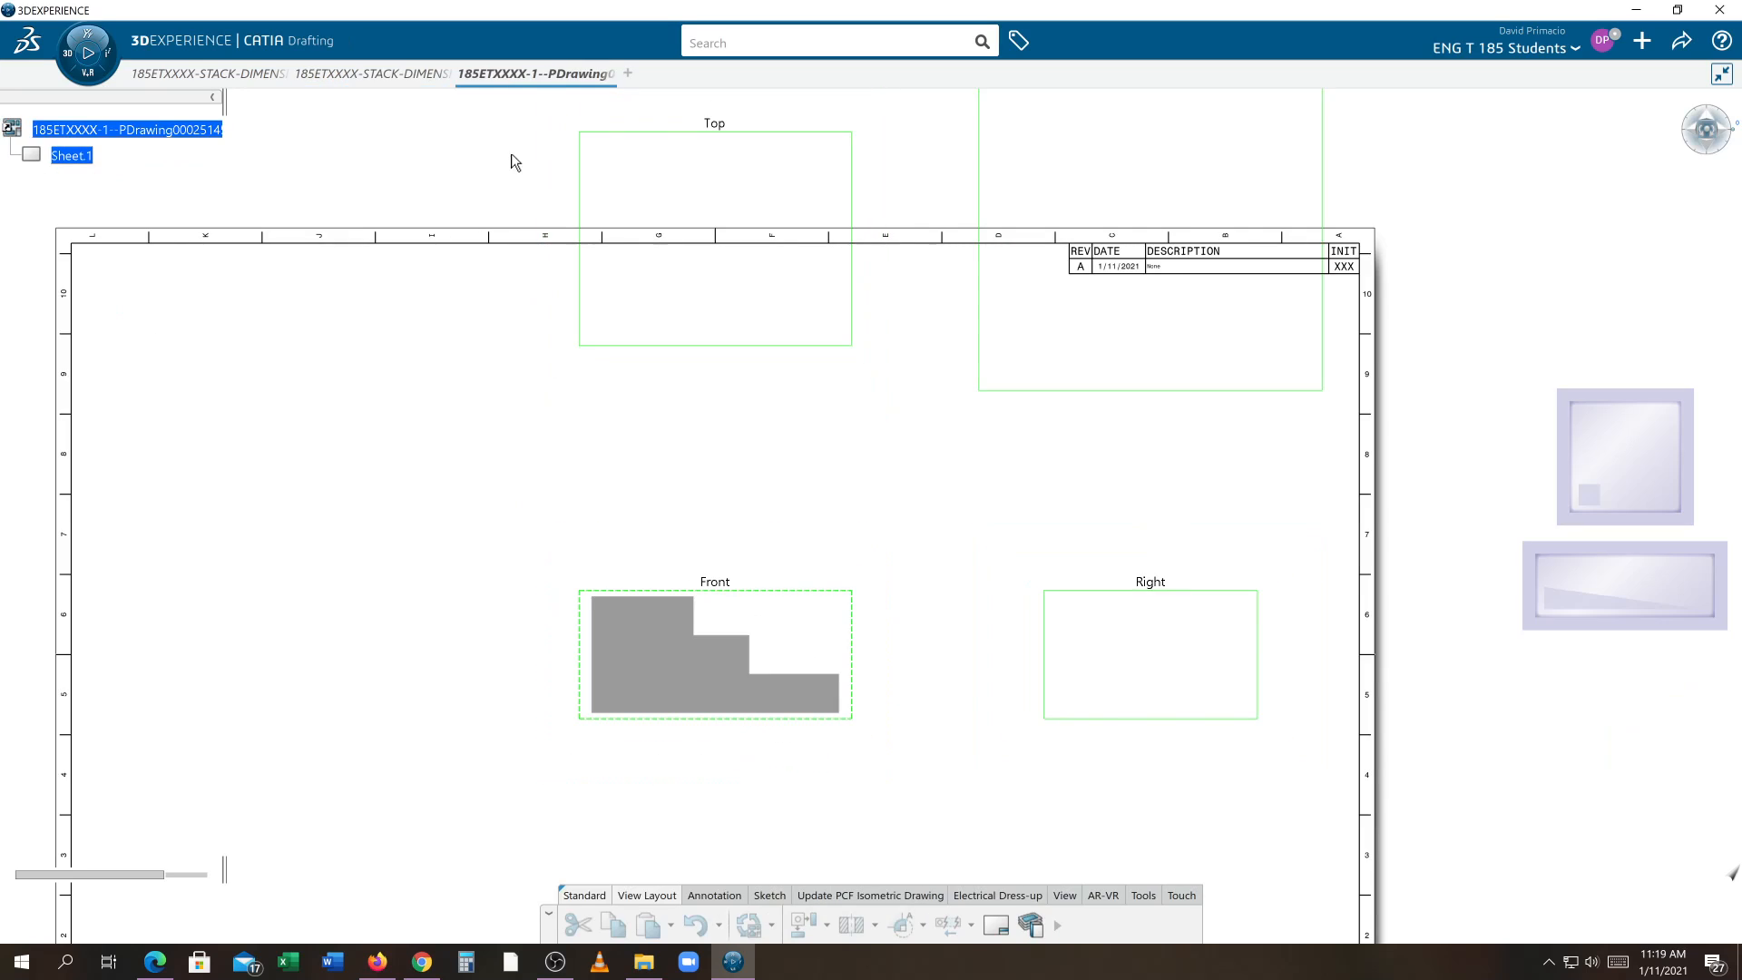
left_click(715, 675)
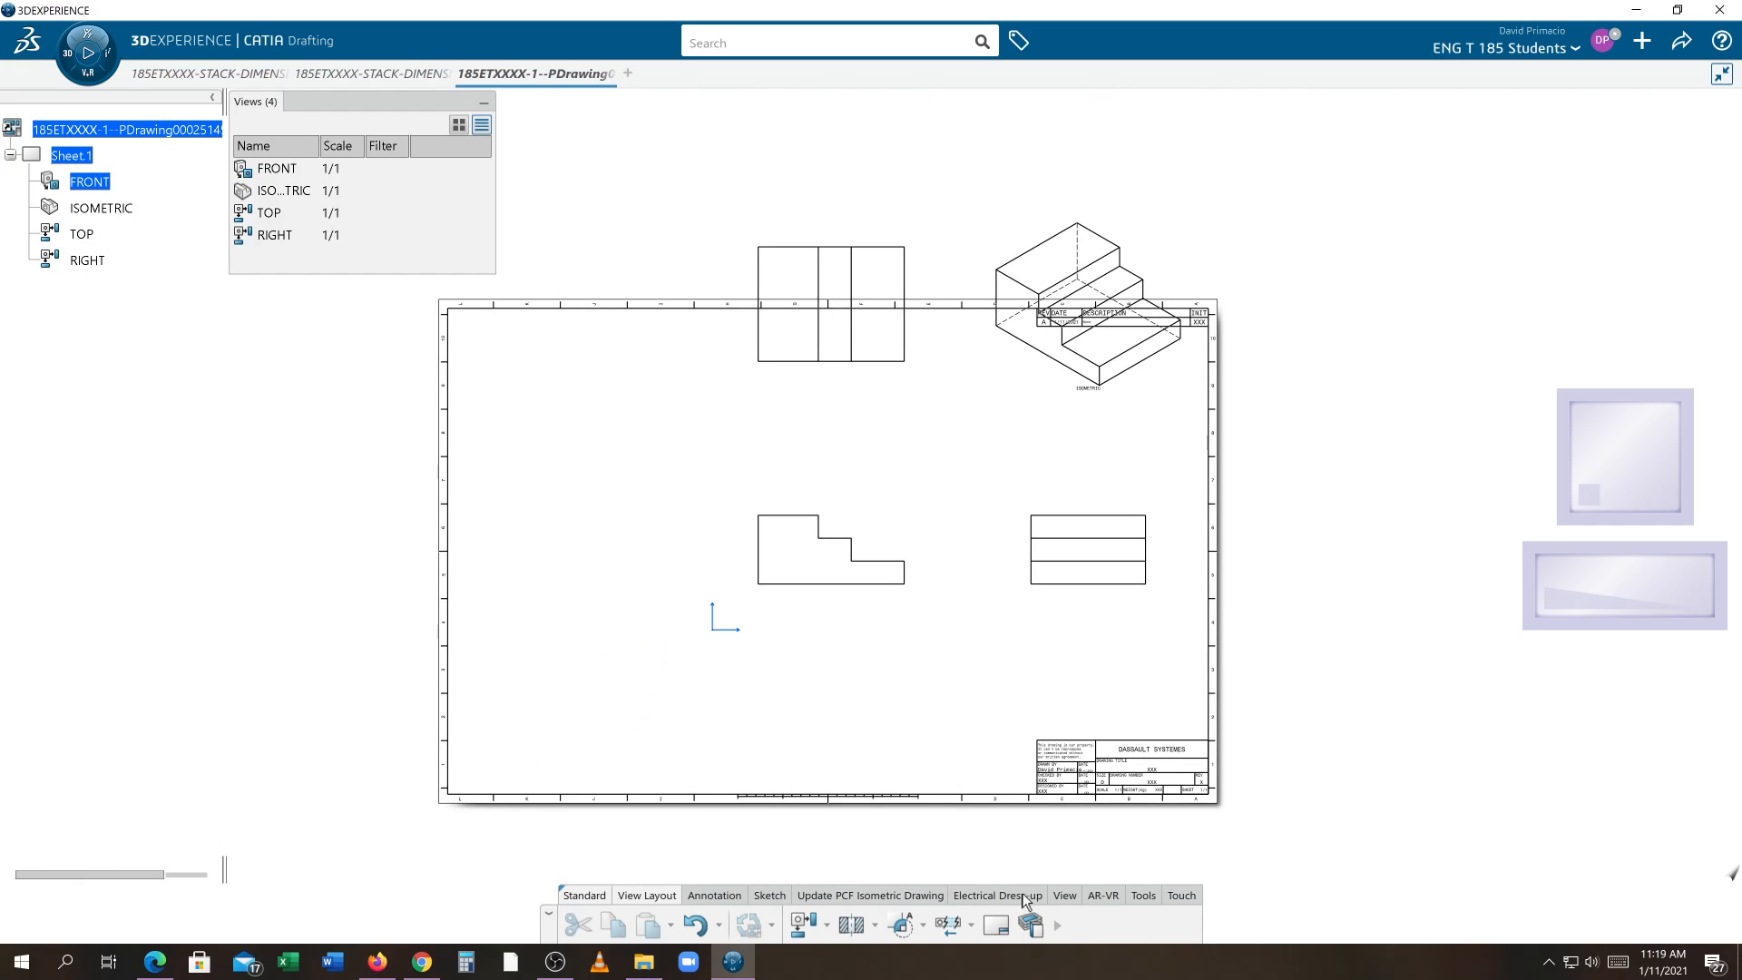
Show the view frames, then move the front view to the lower left and the top view down
left_click(1063, 895)
left_click(905, 925)
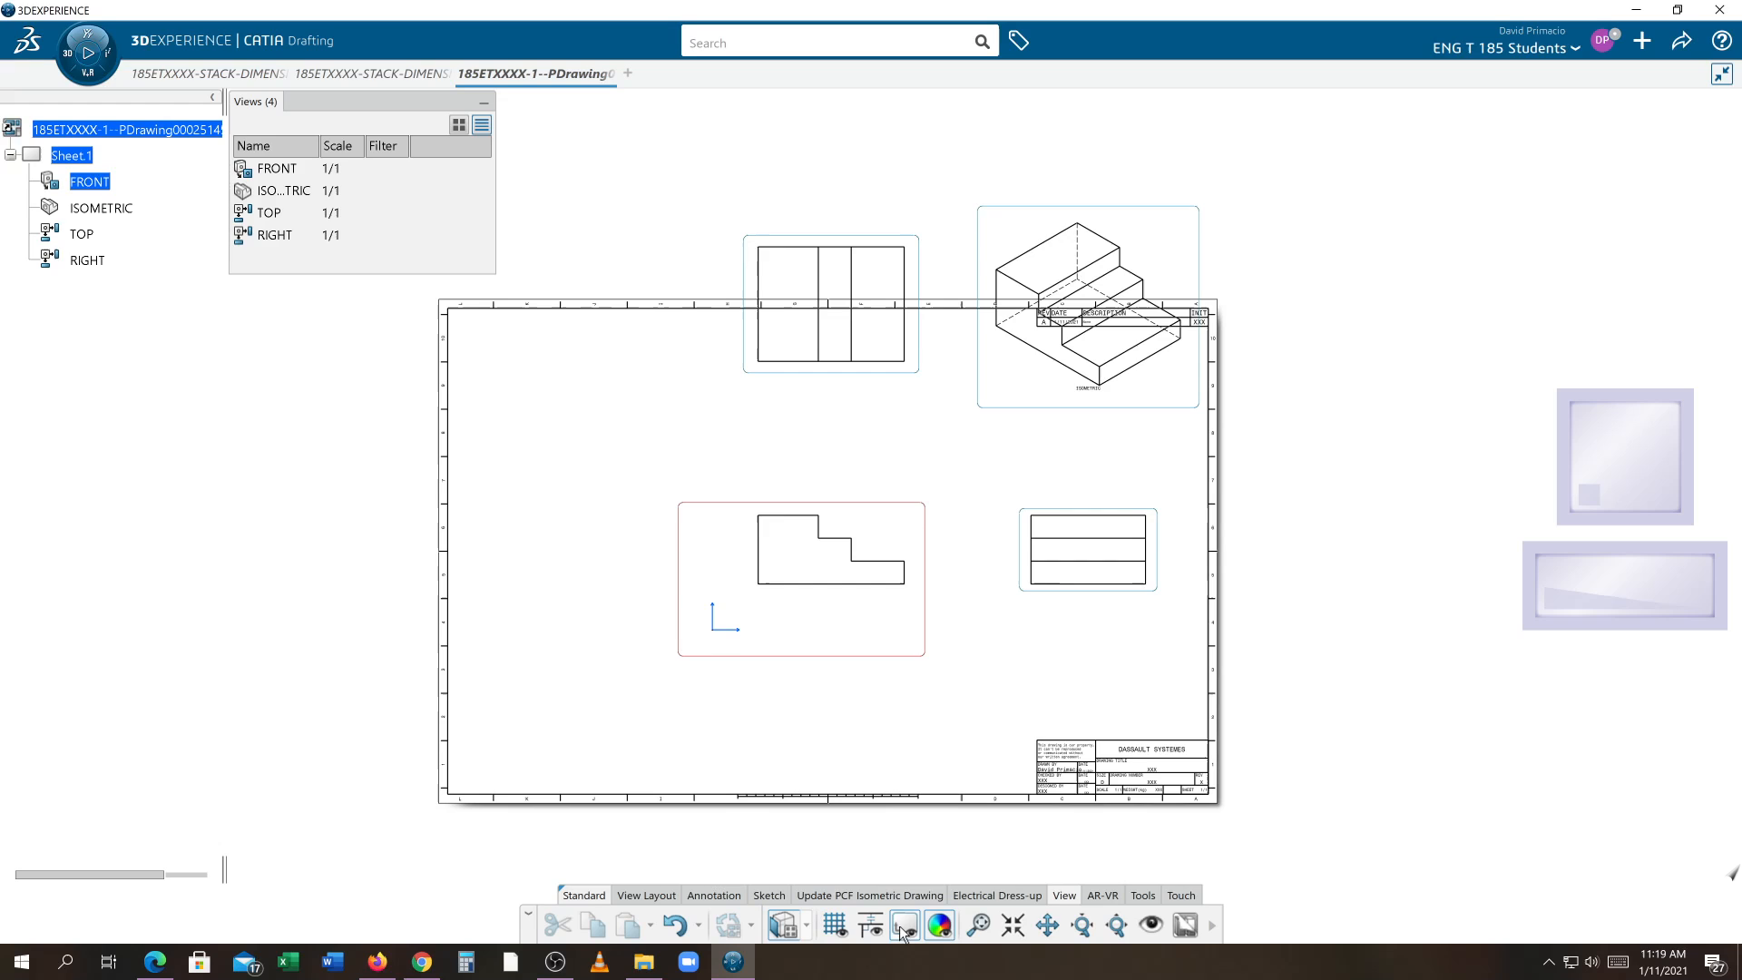
left_click_drag(831, 656, 596, 790)
left_click(711, 870)
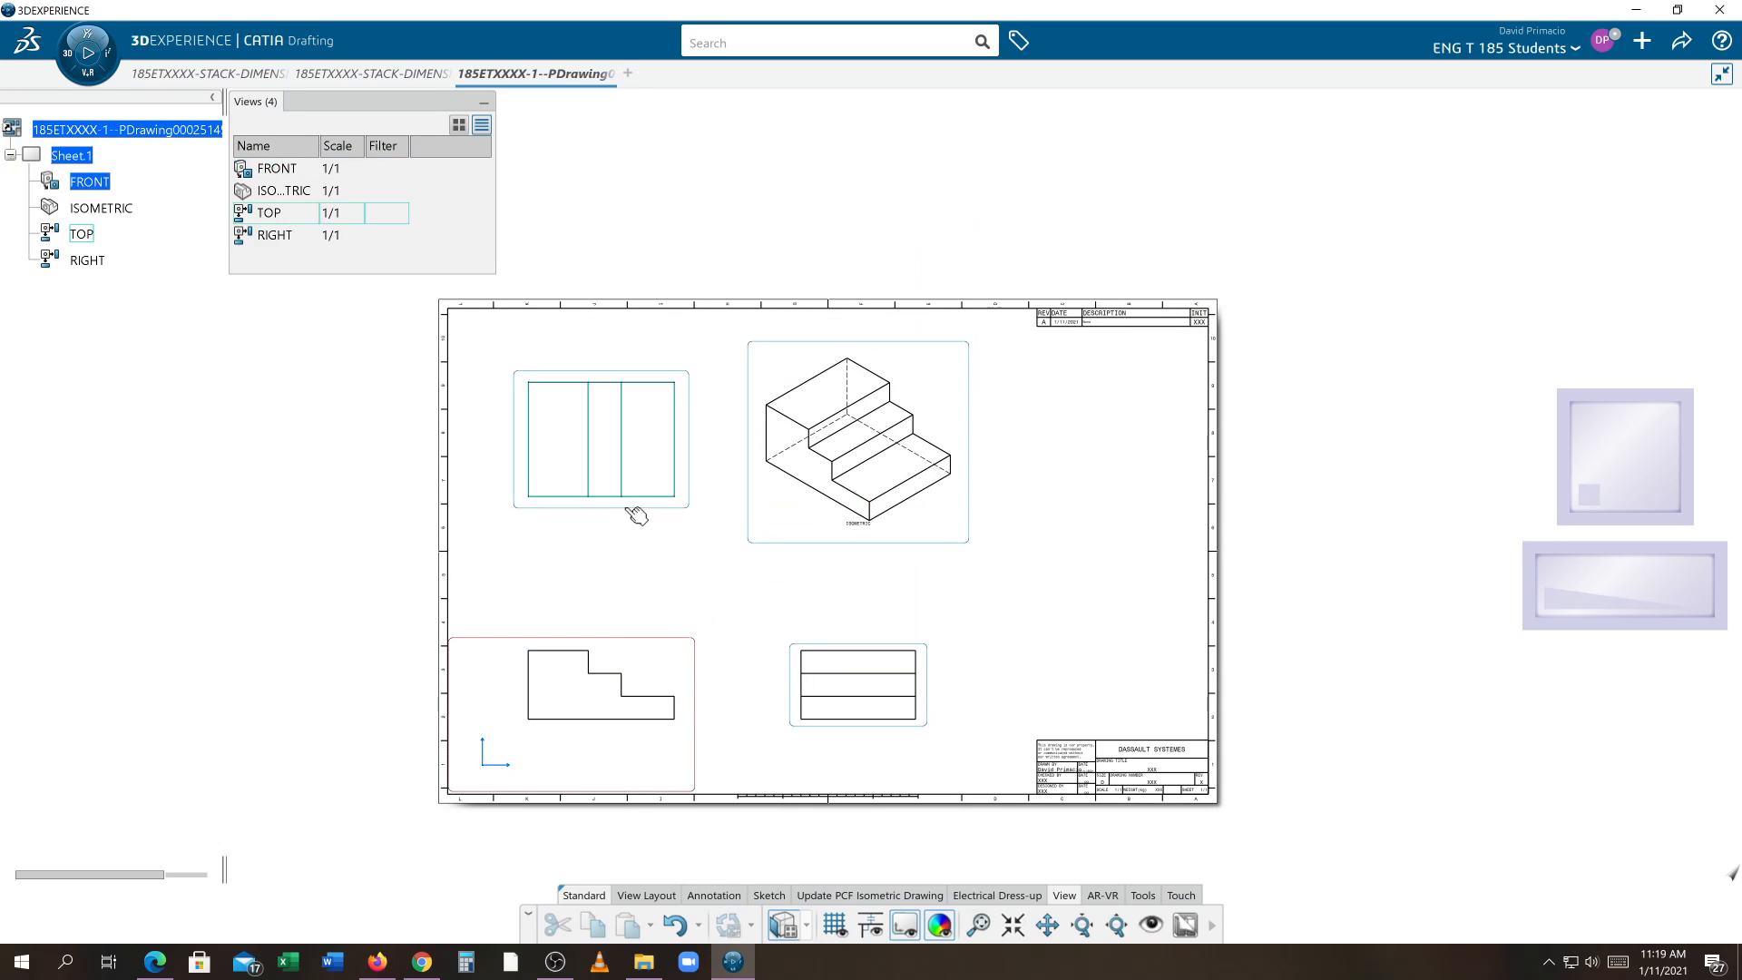
left_click_drag(634, 518, 635, 566)
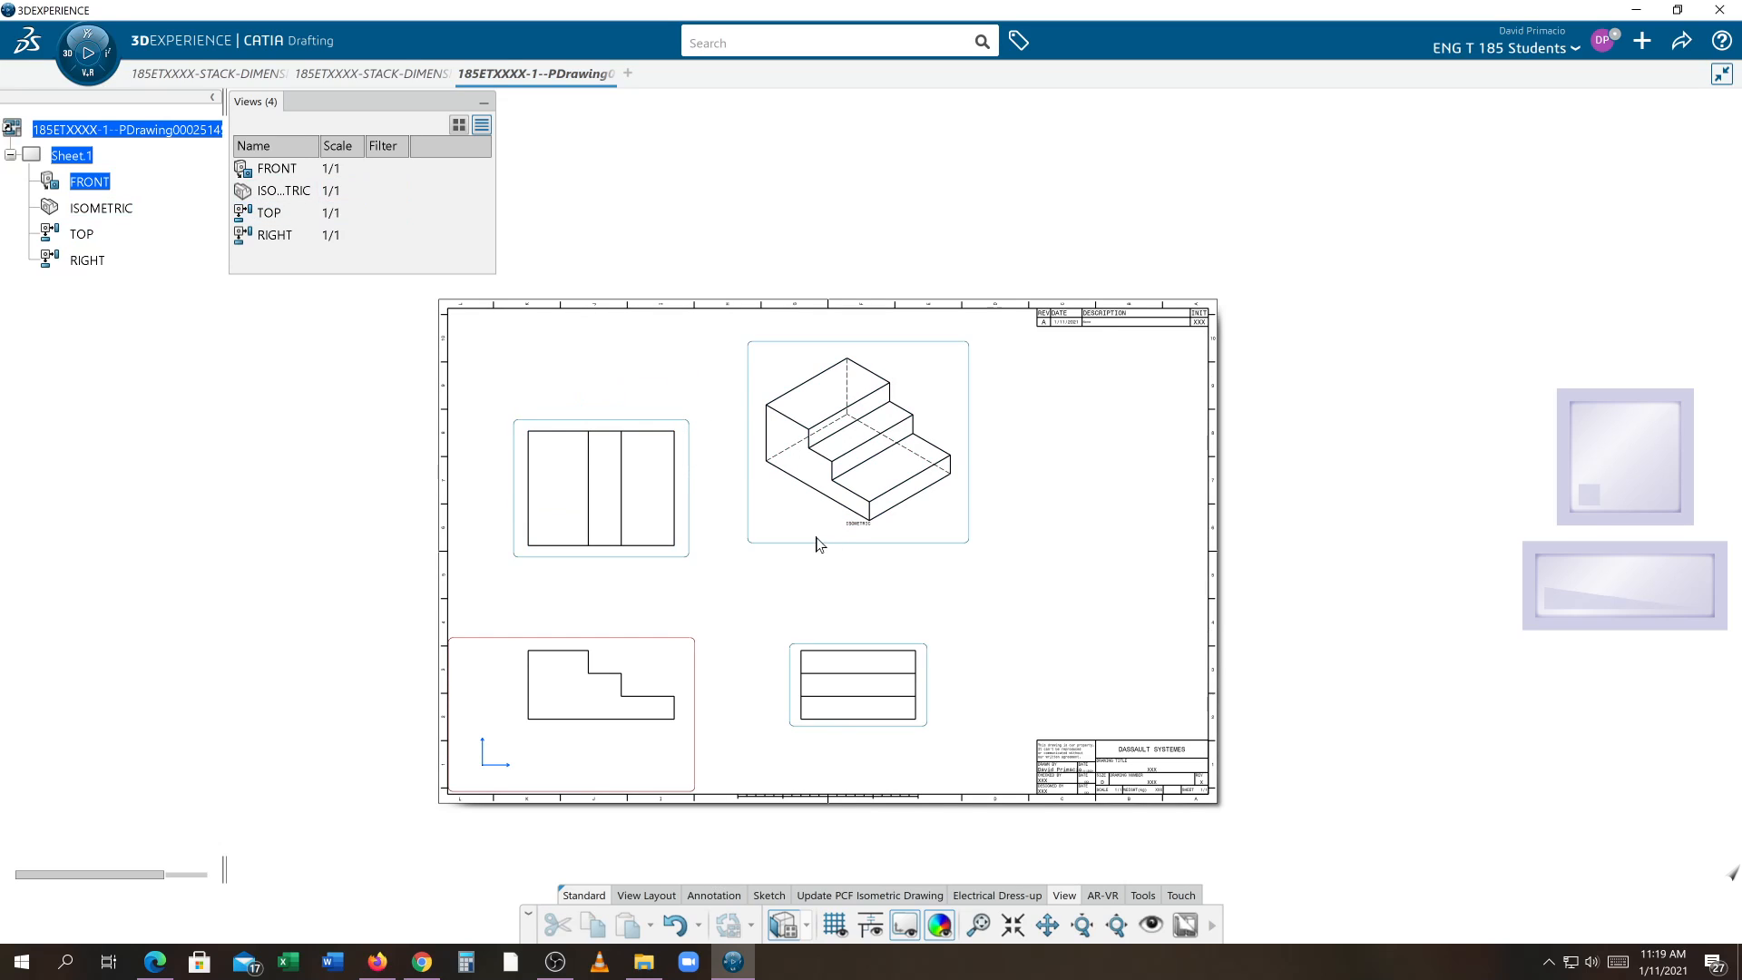
Position the isometric view independently of its reference view and move it lower and to the right
left_click_drag(826, 551, 817, 587)
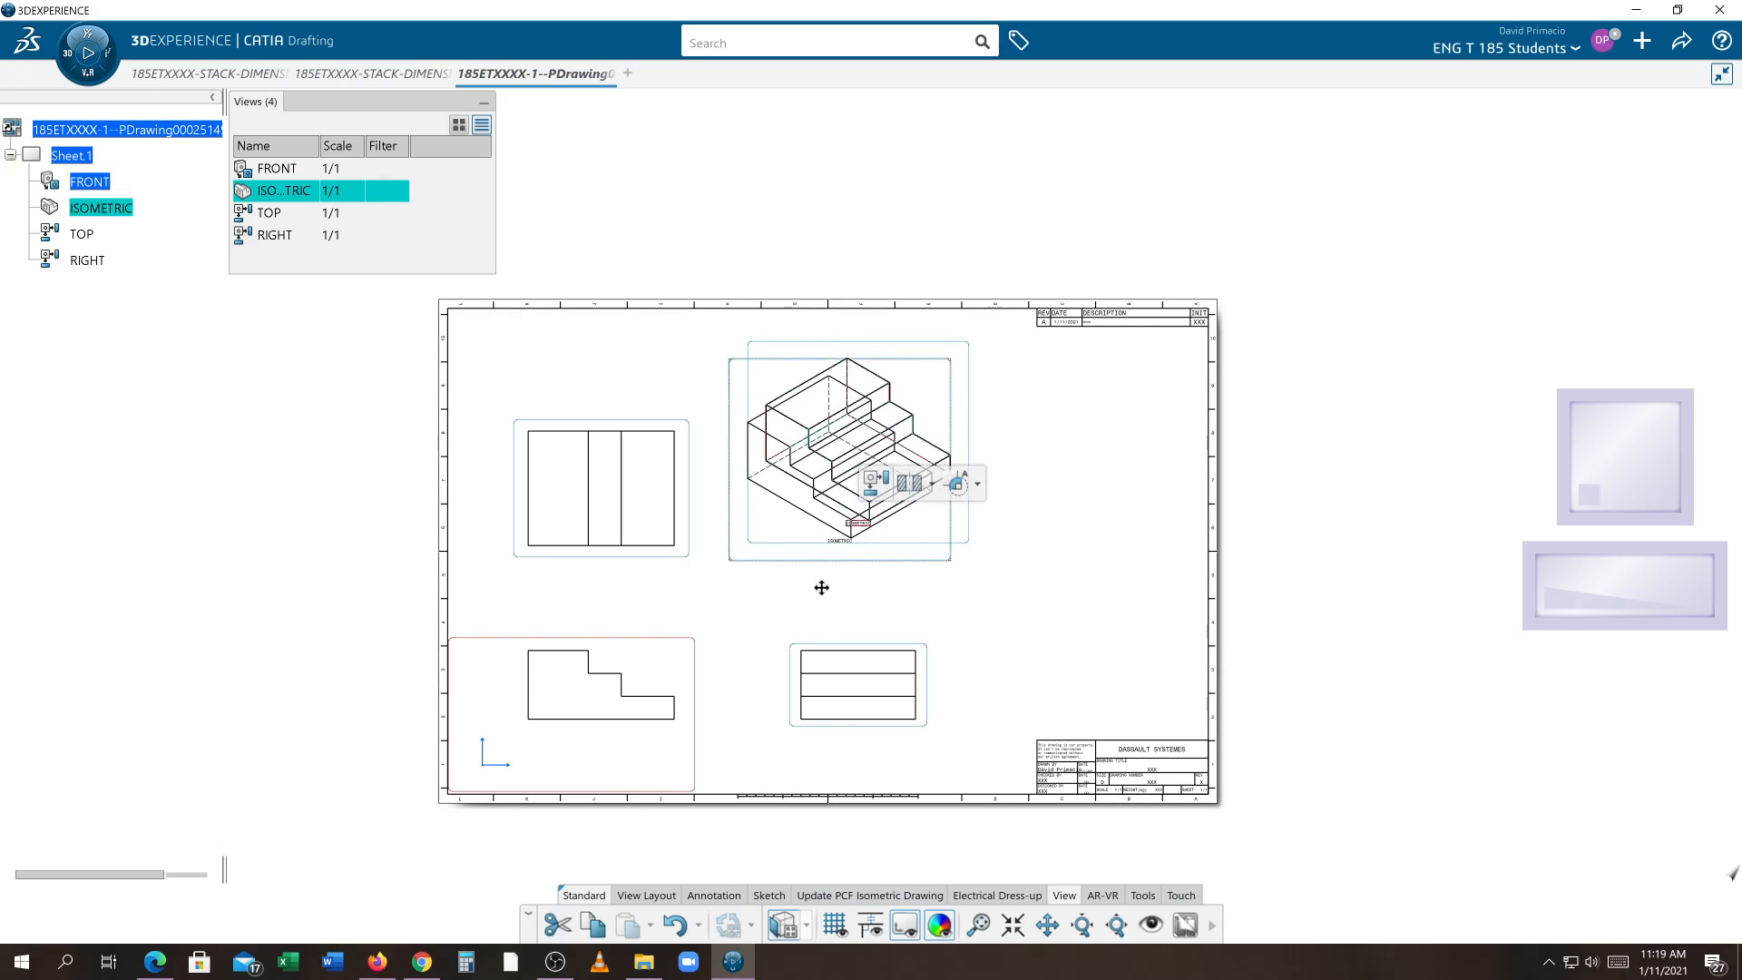
right_click(913, 569)
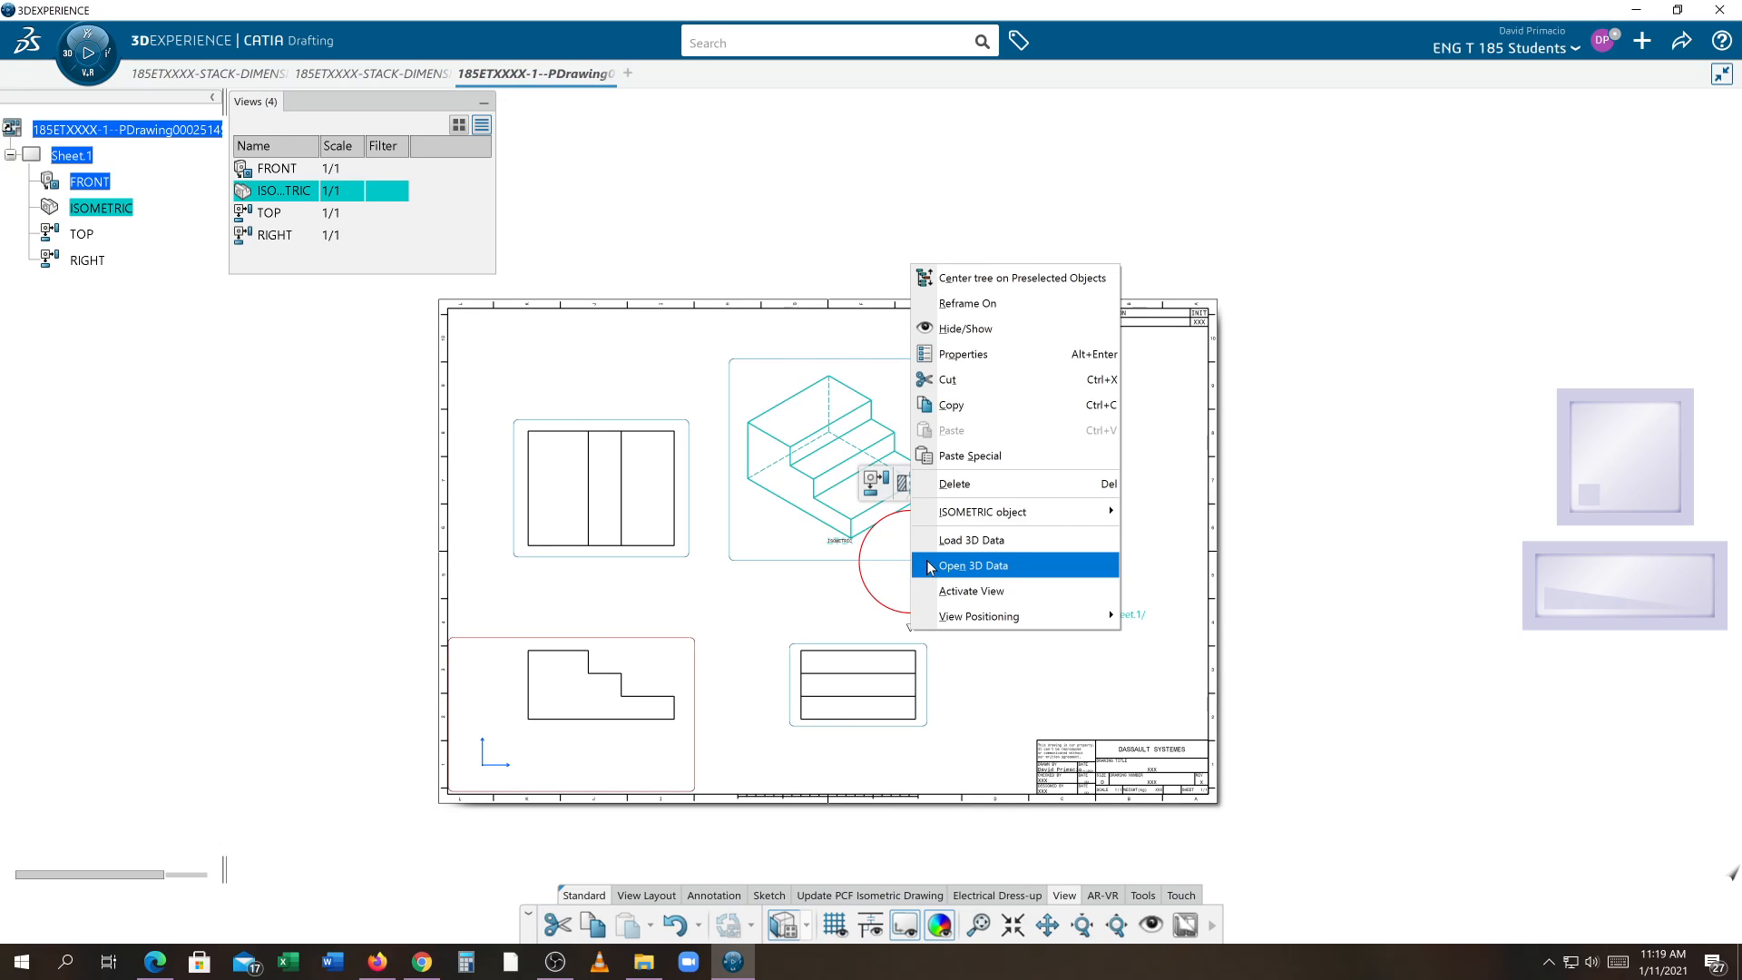
mouse_move(971, 617)
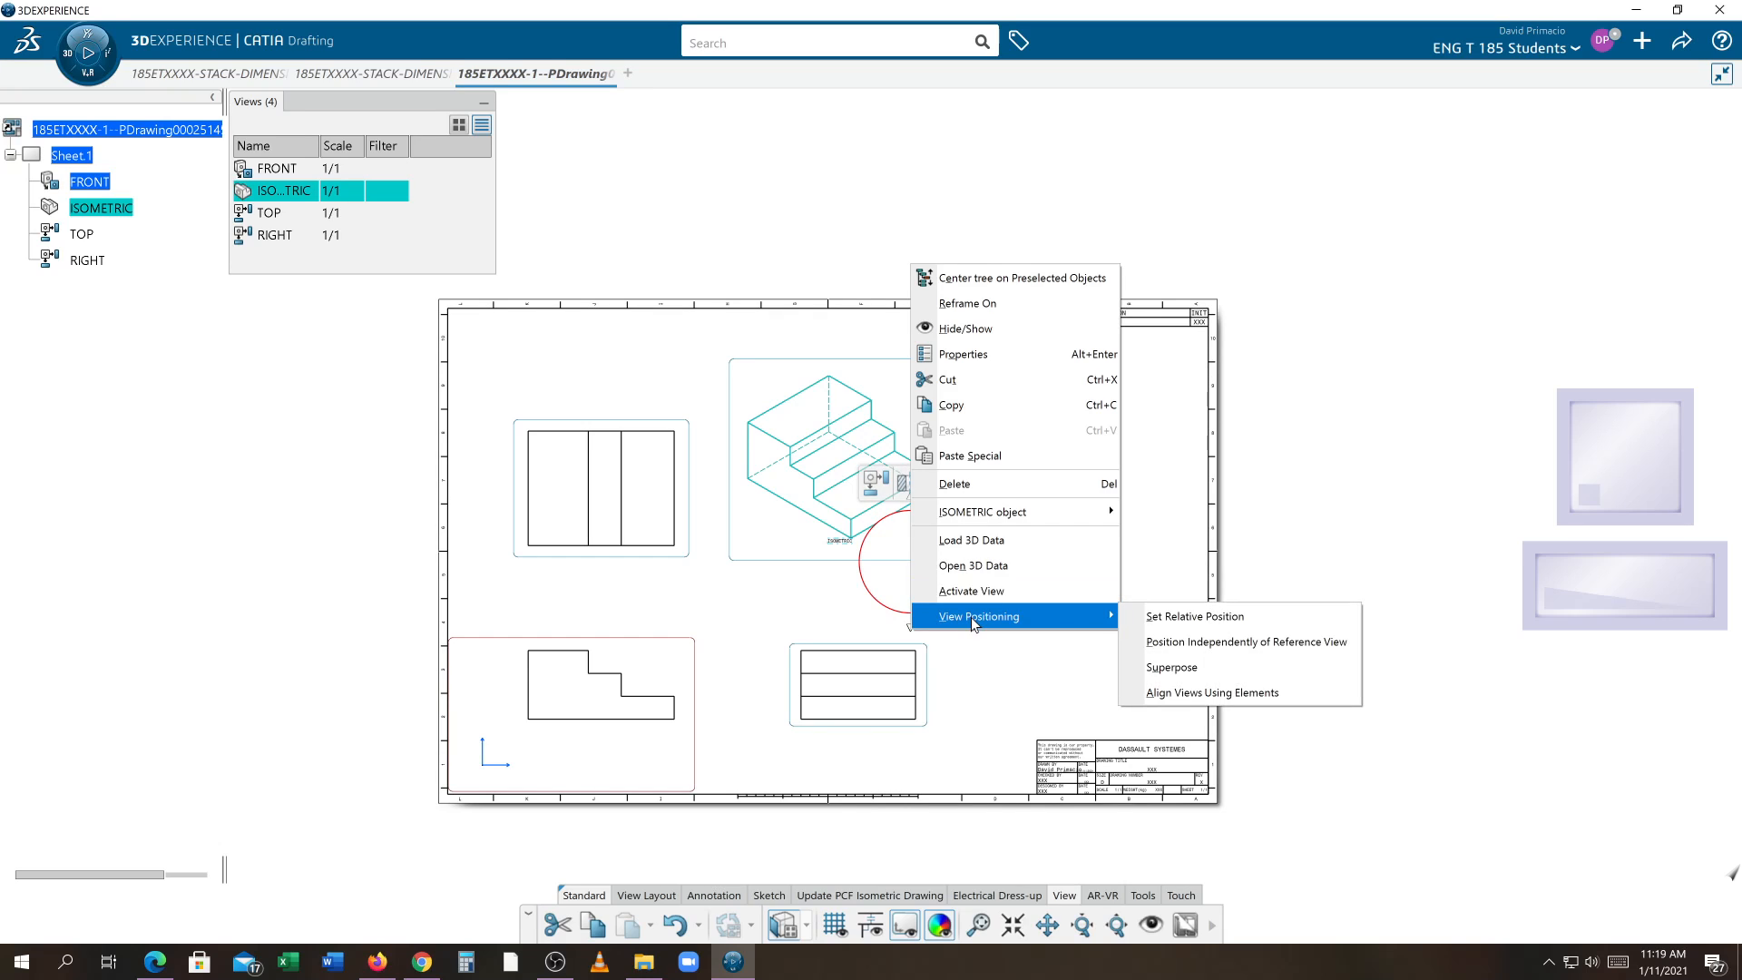
left_click(1168, 642)
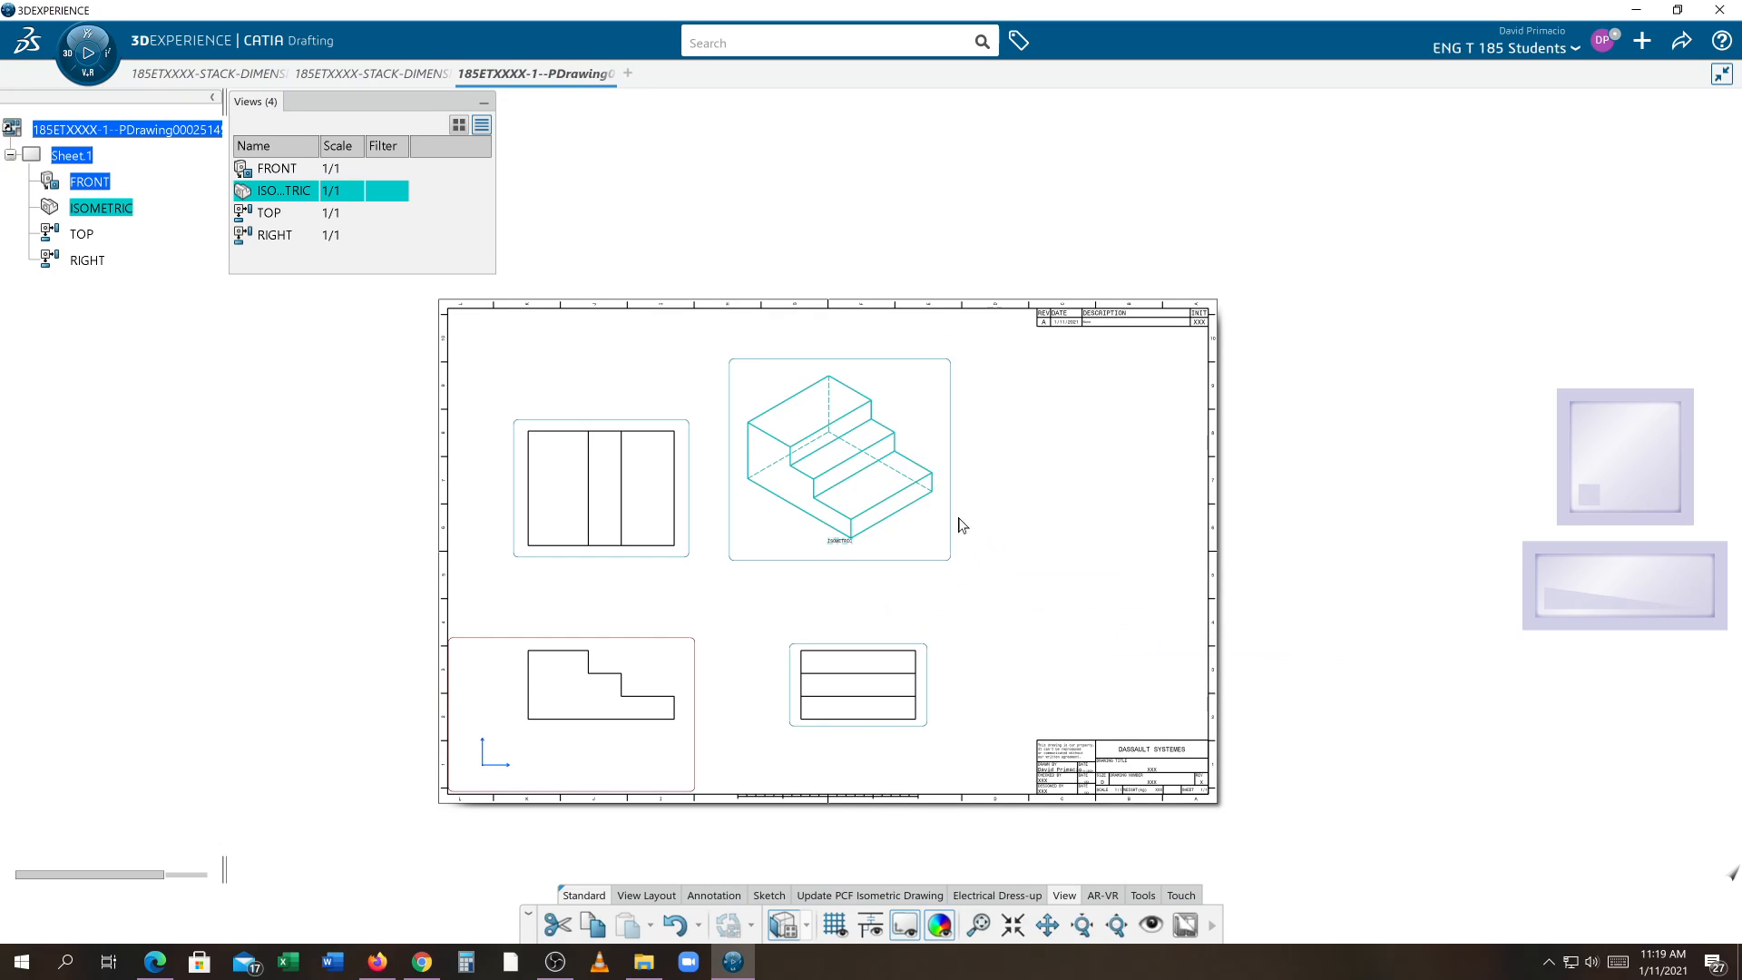
left_click_drag(952, 516, 980, 558)
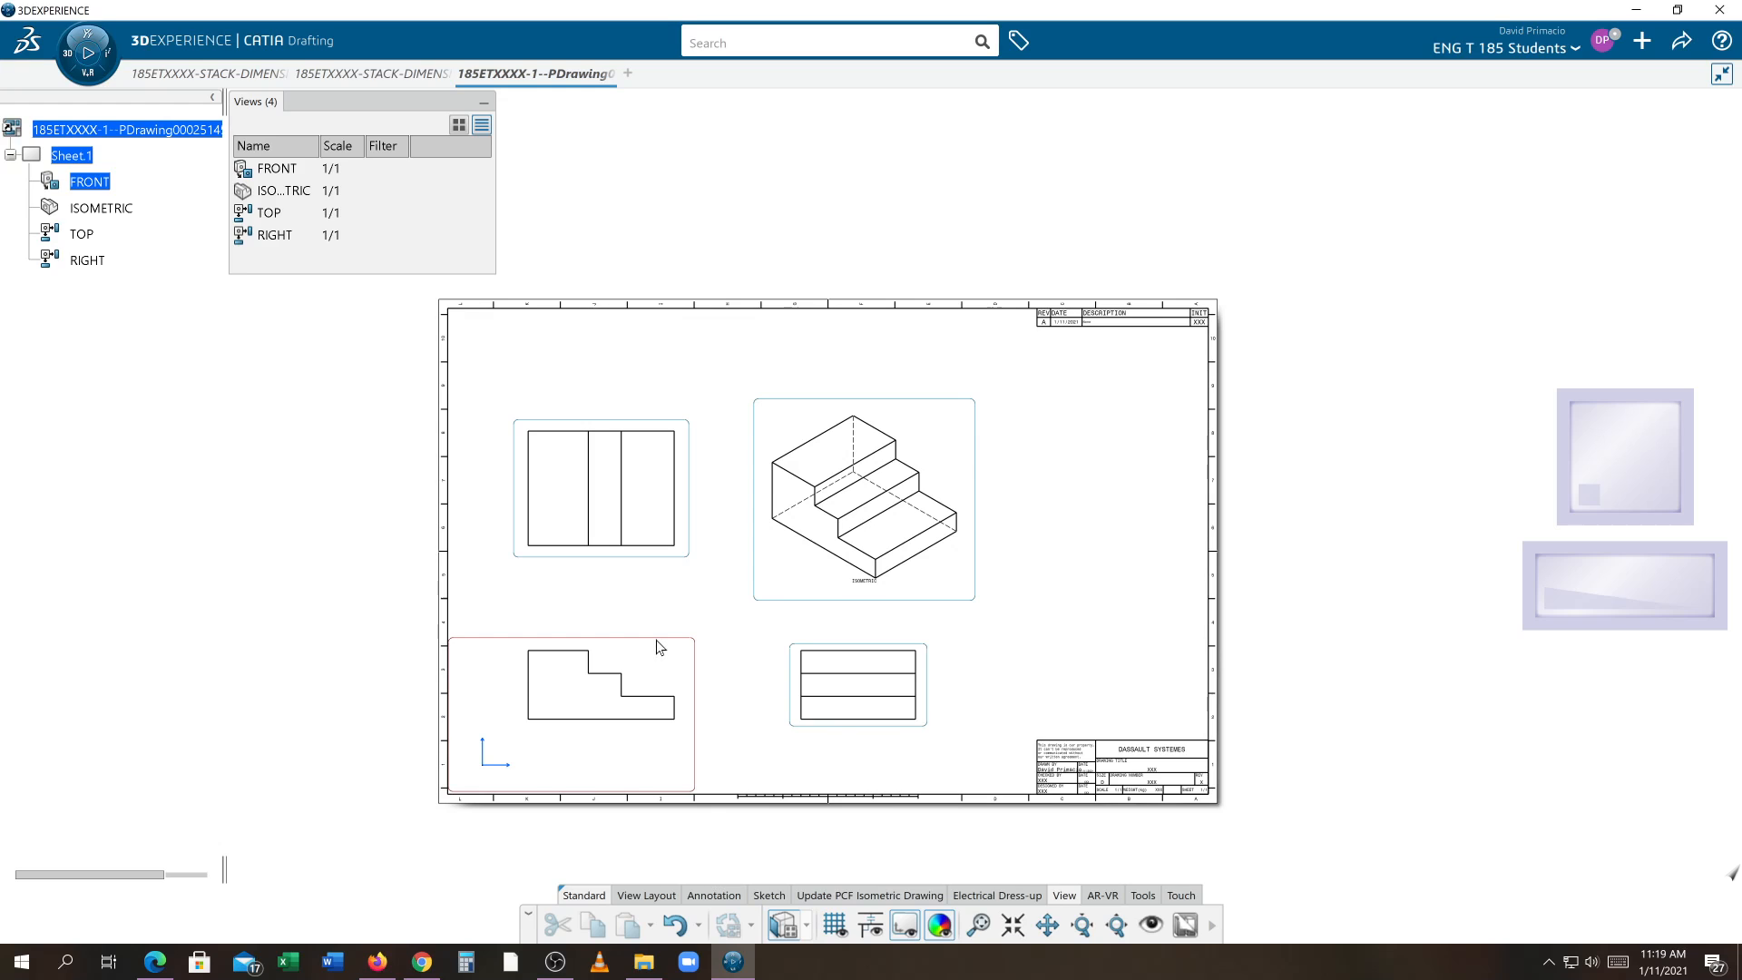
mouse_move(656, 640)
left_mouse_down()
mouse_move(679, 623)
mouse_move(658, 635)
left_mouse_up()
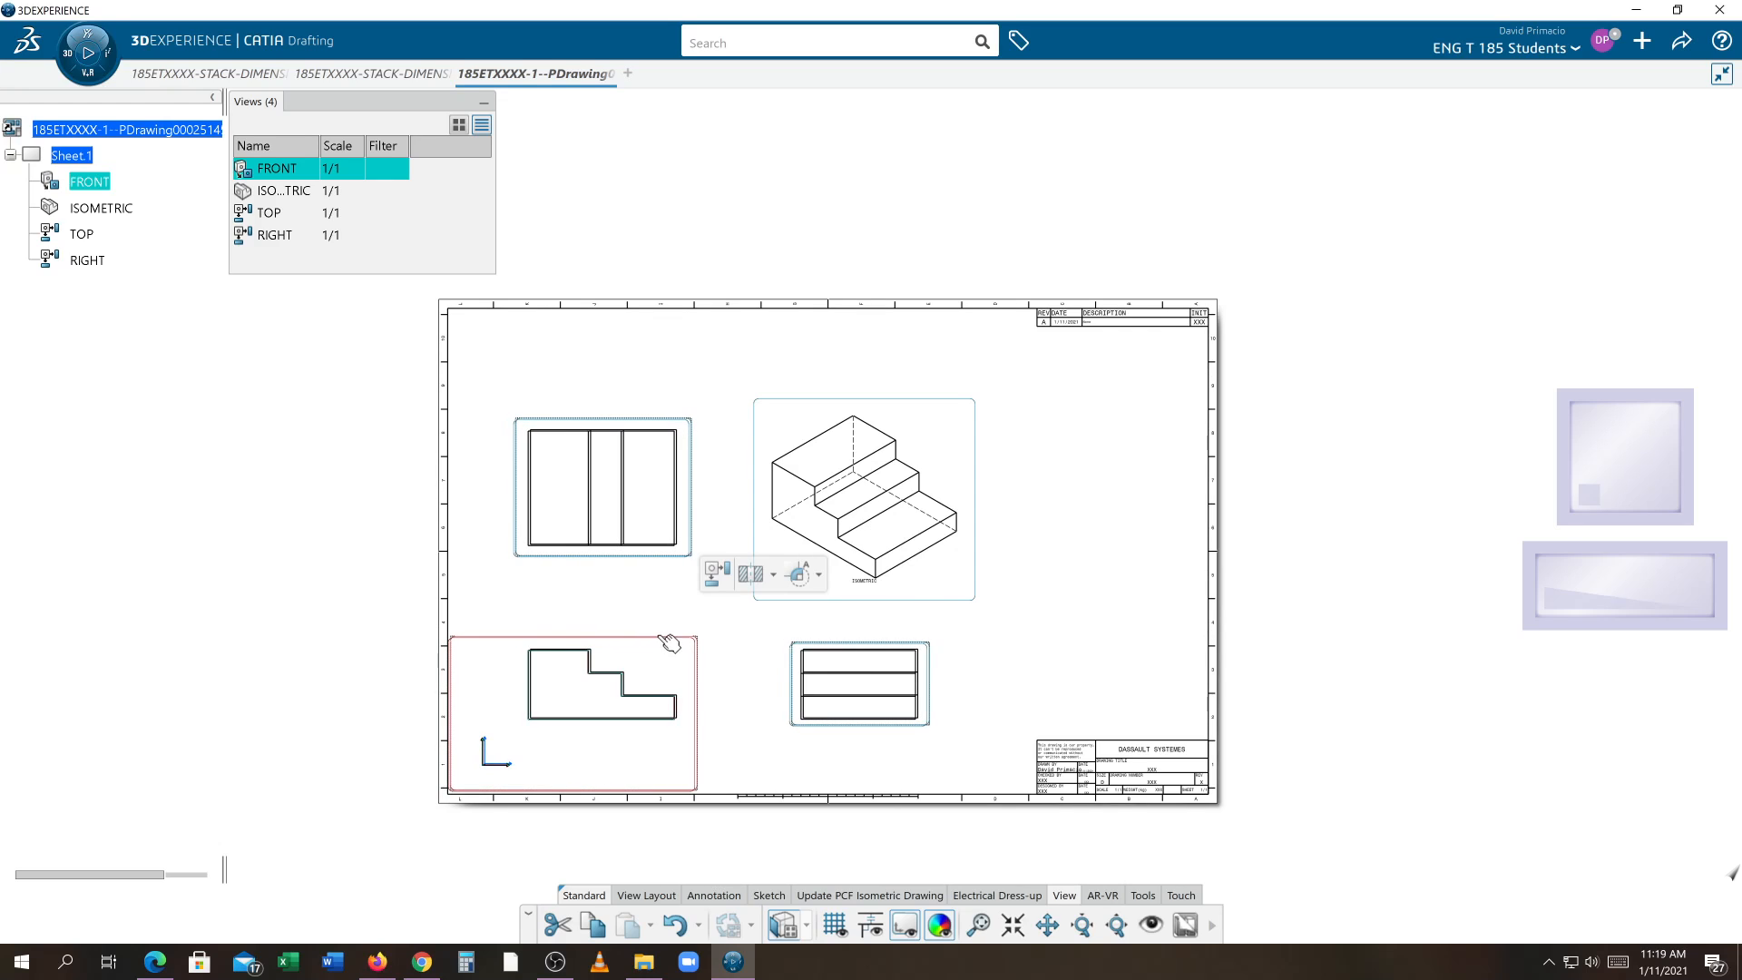
left_click(749, 647)
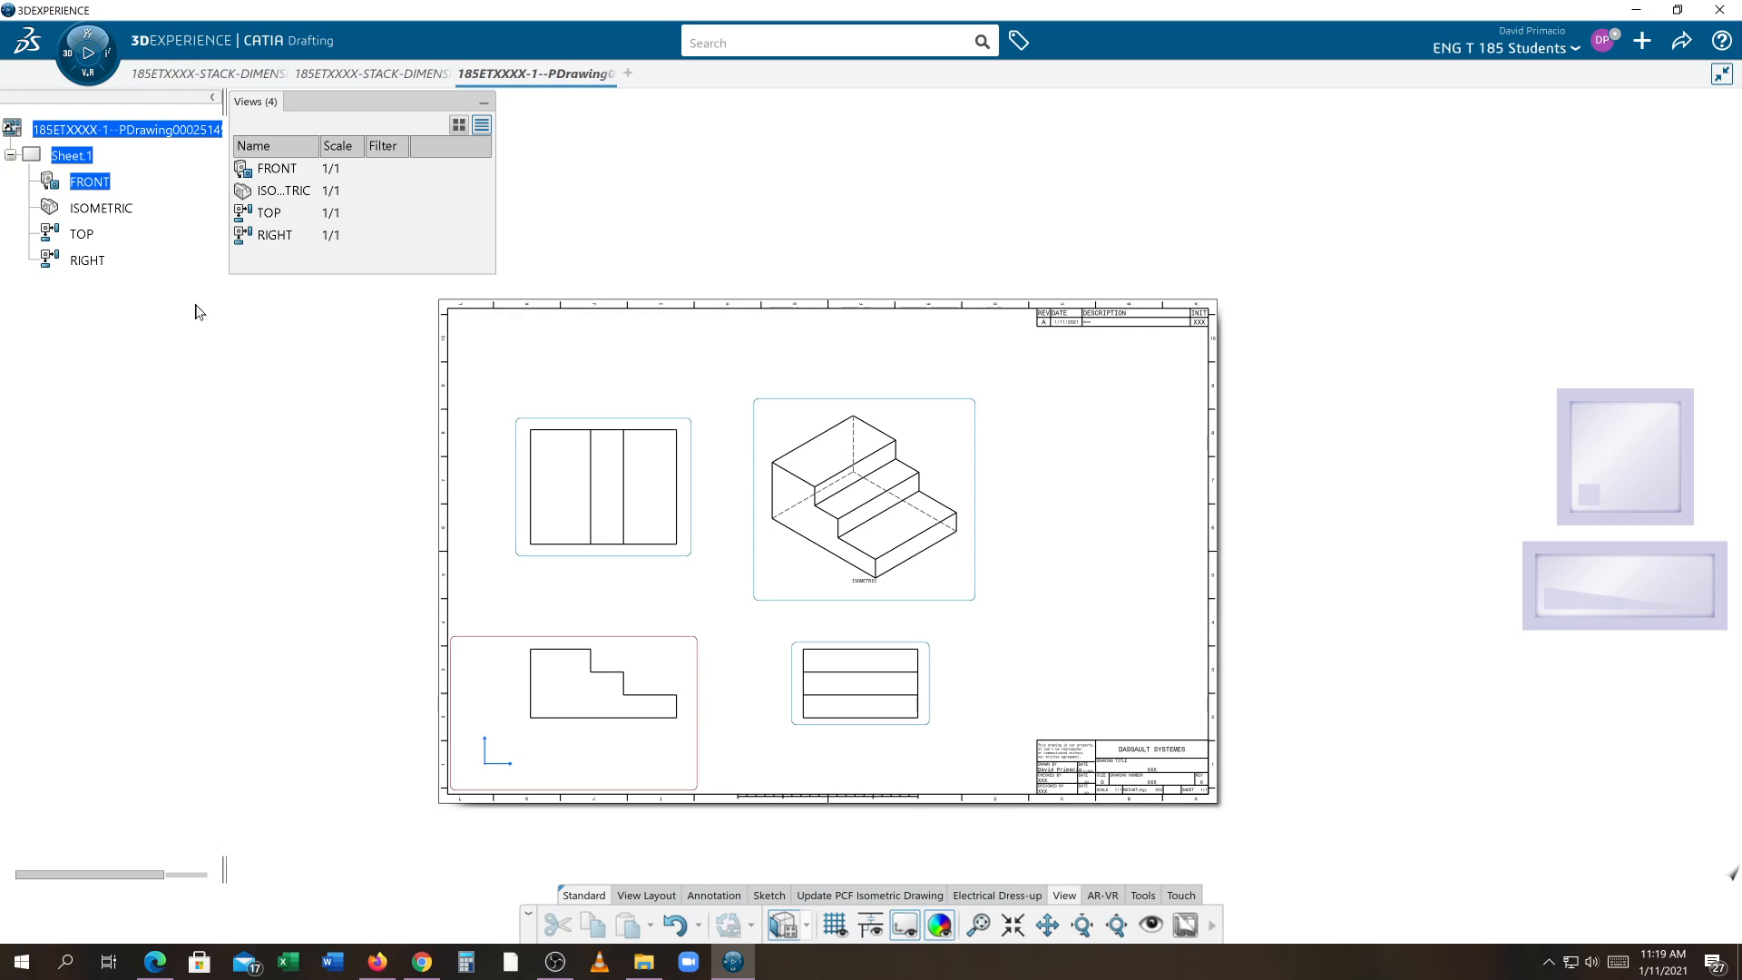
Turn off hidden lines, center lines, threads and pattern in the isometric view's generation properties
right_click(794, 602)
left_click(867, 392)
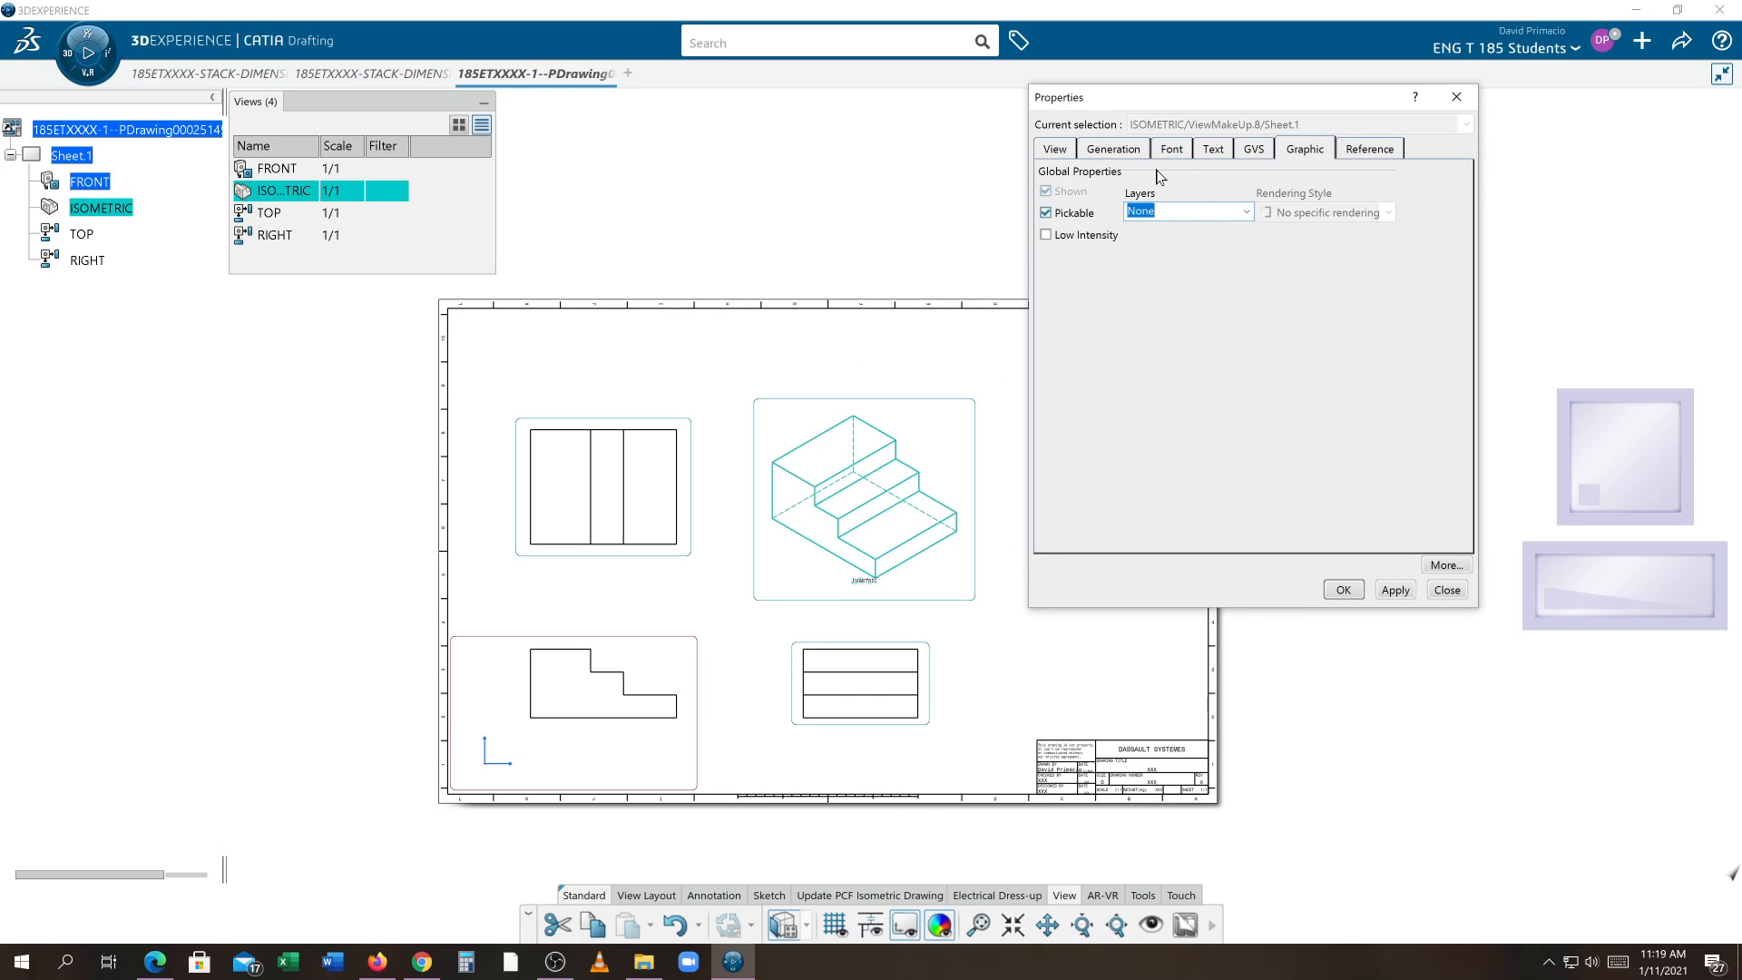
left_click(1113, 149)
left_click(1075, 239)
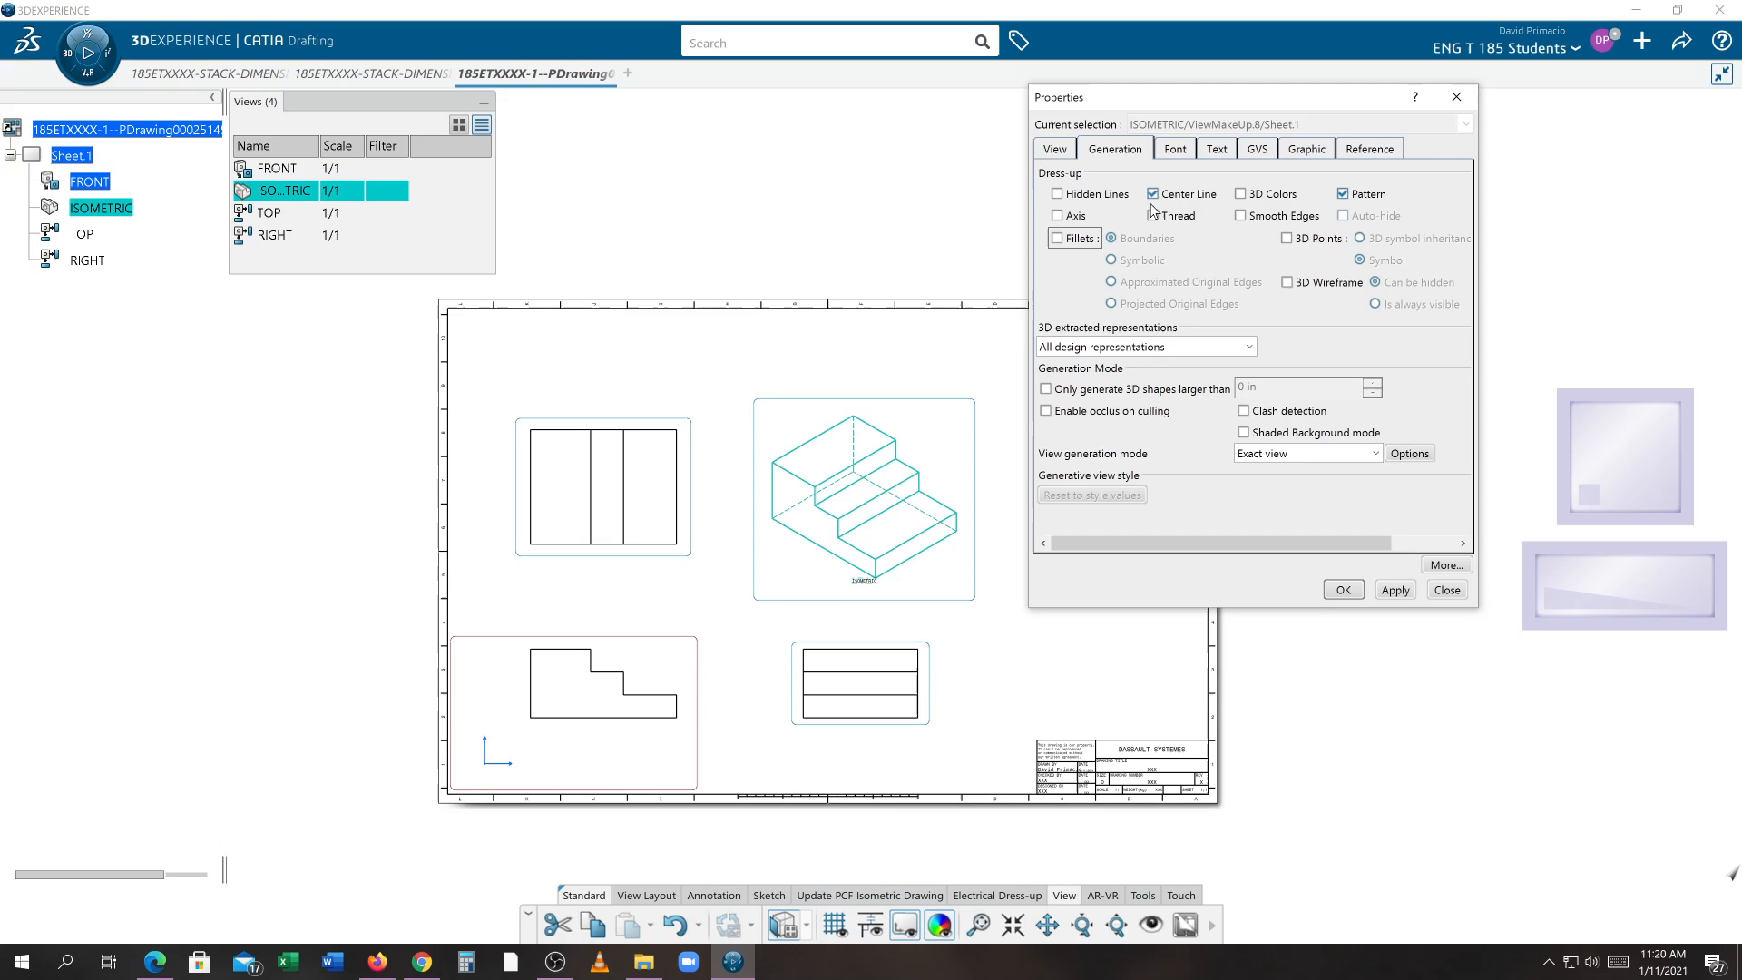
left_click(1343, 194)
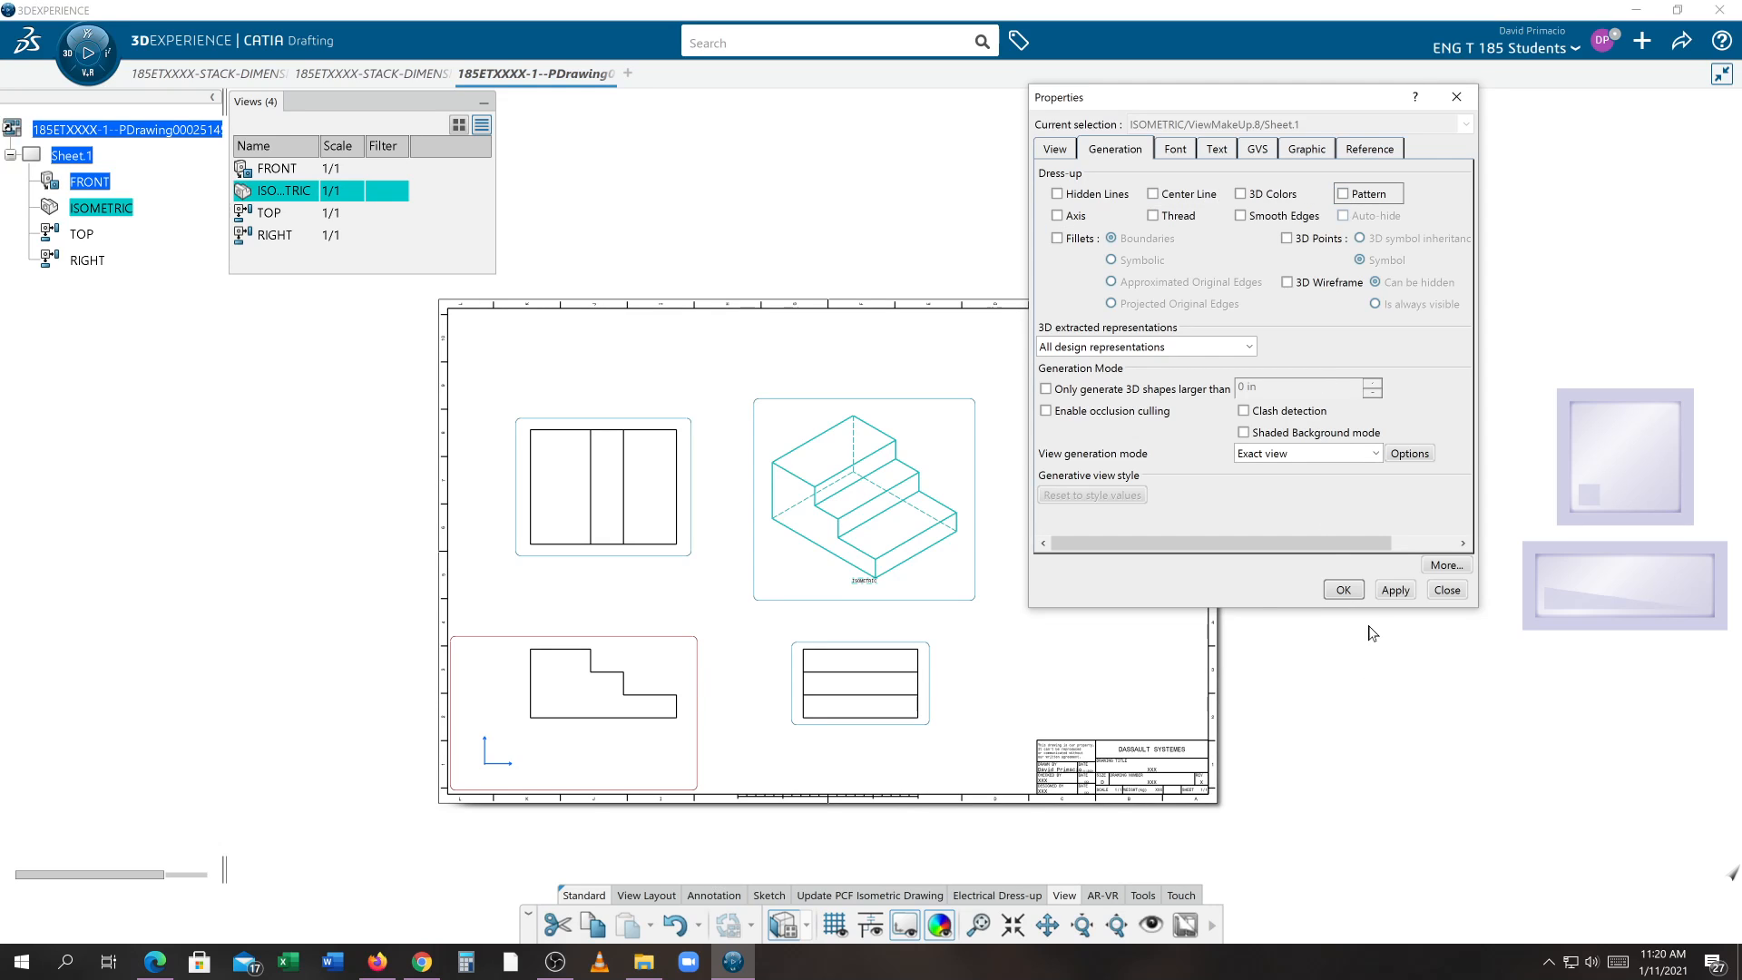
left_click(1342, 589)
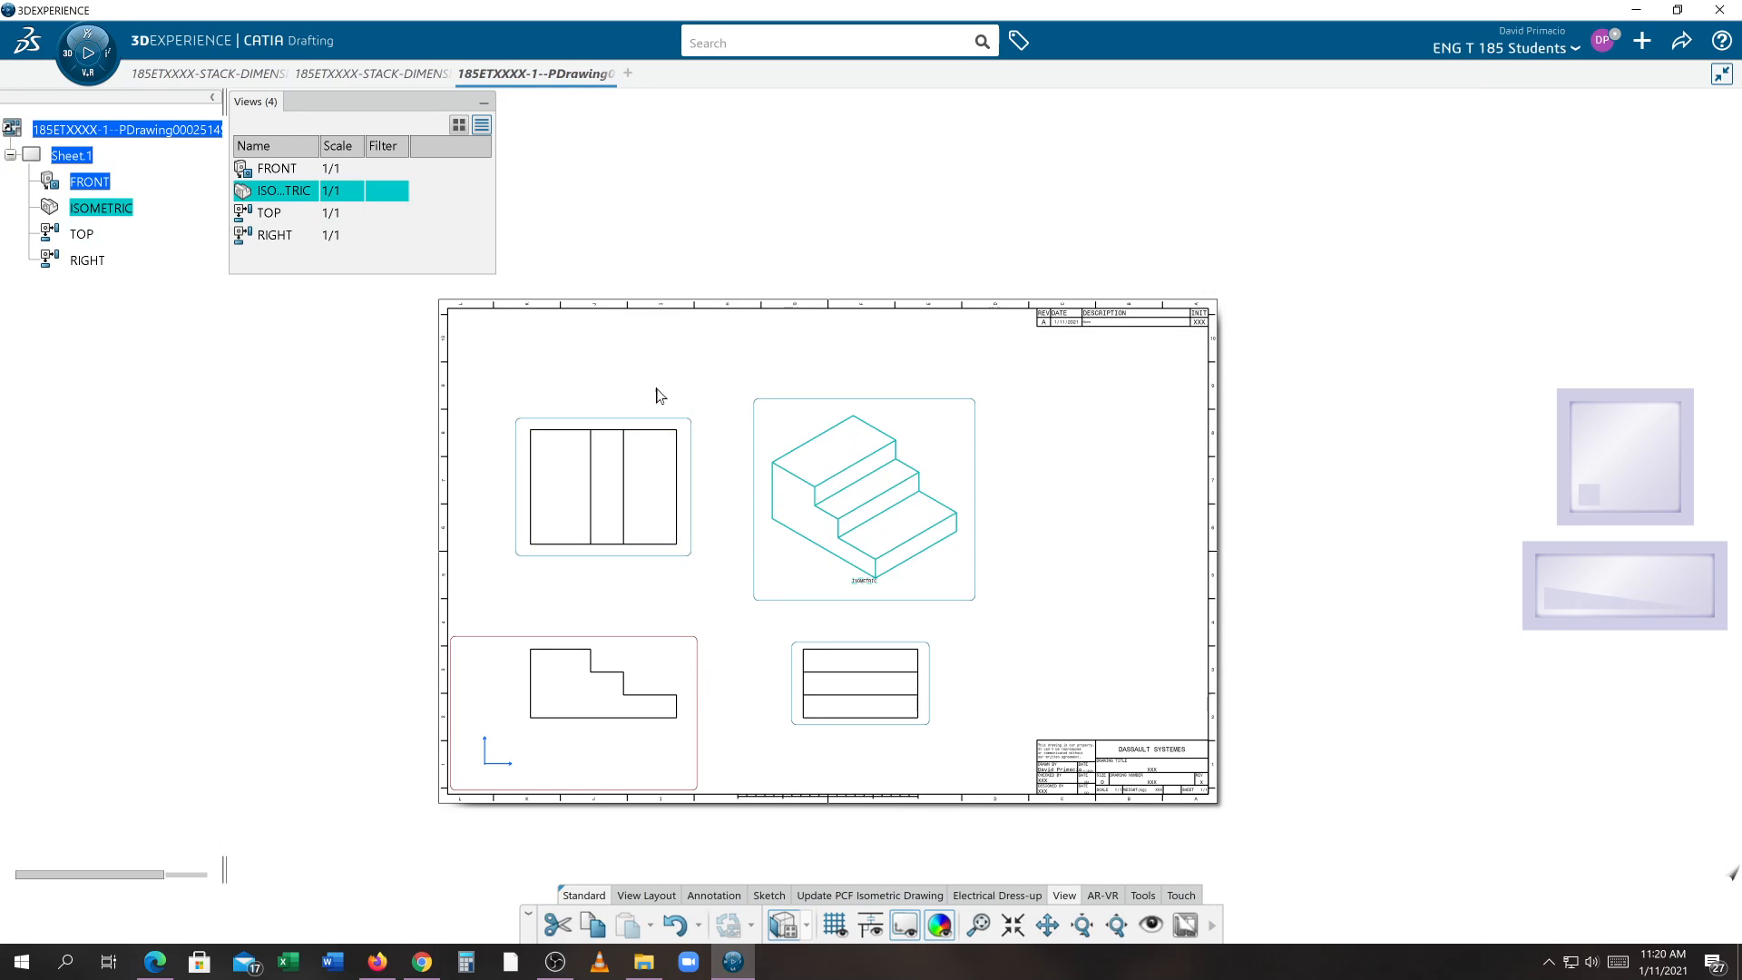
Select all four views and set their lines and curves thickness to 5: 0.05512 in
left_click_drag(481, 354, 994, 774)
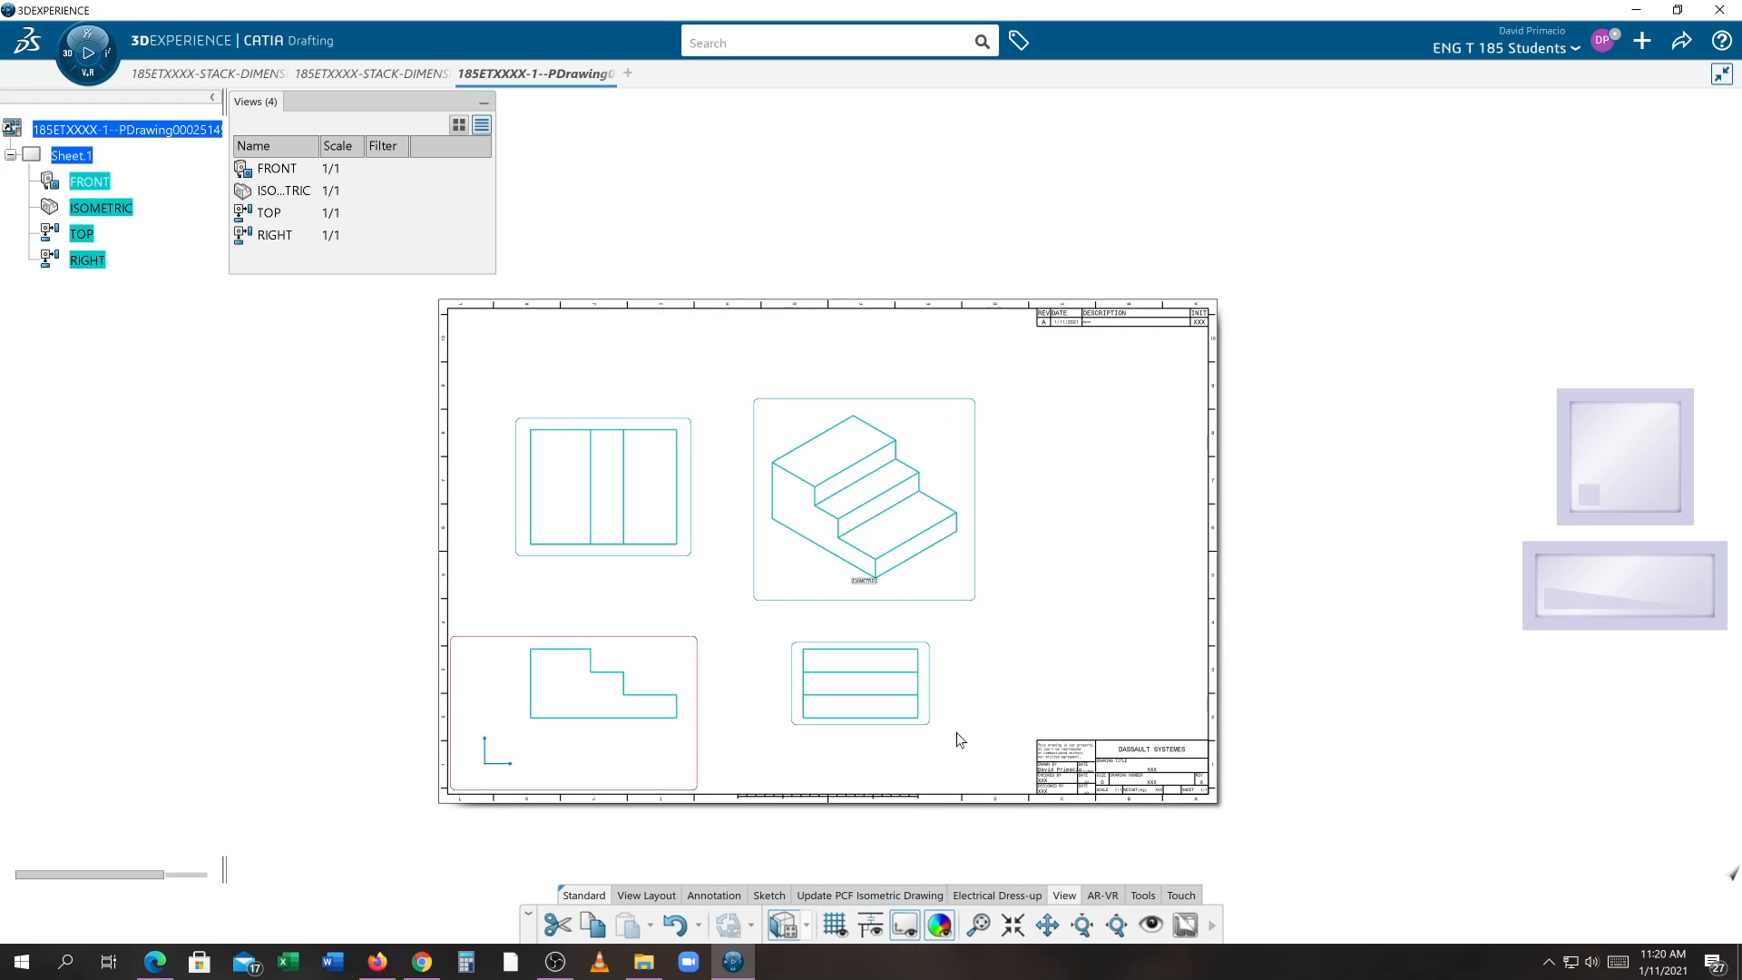
right_click(894, 721)
left_click(972, 532)
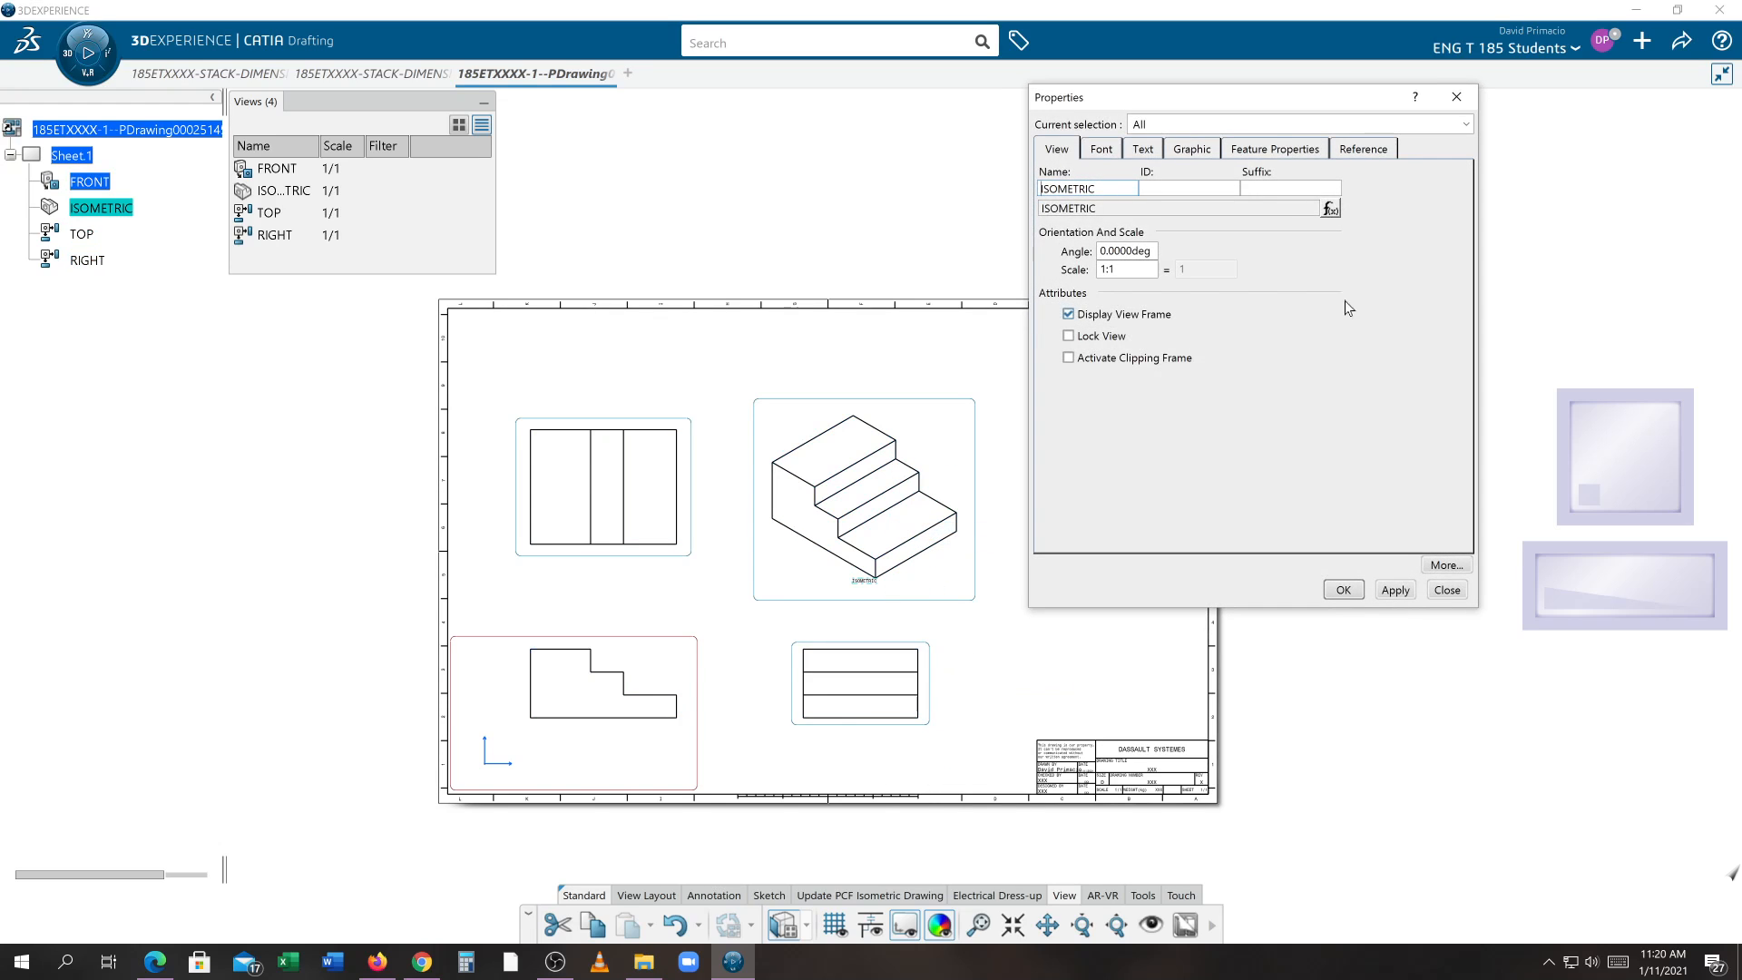
left_click(1198, 152)
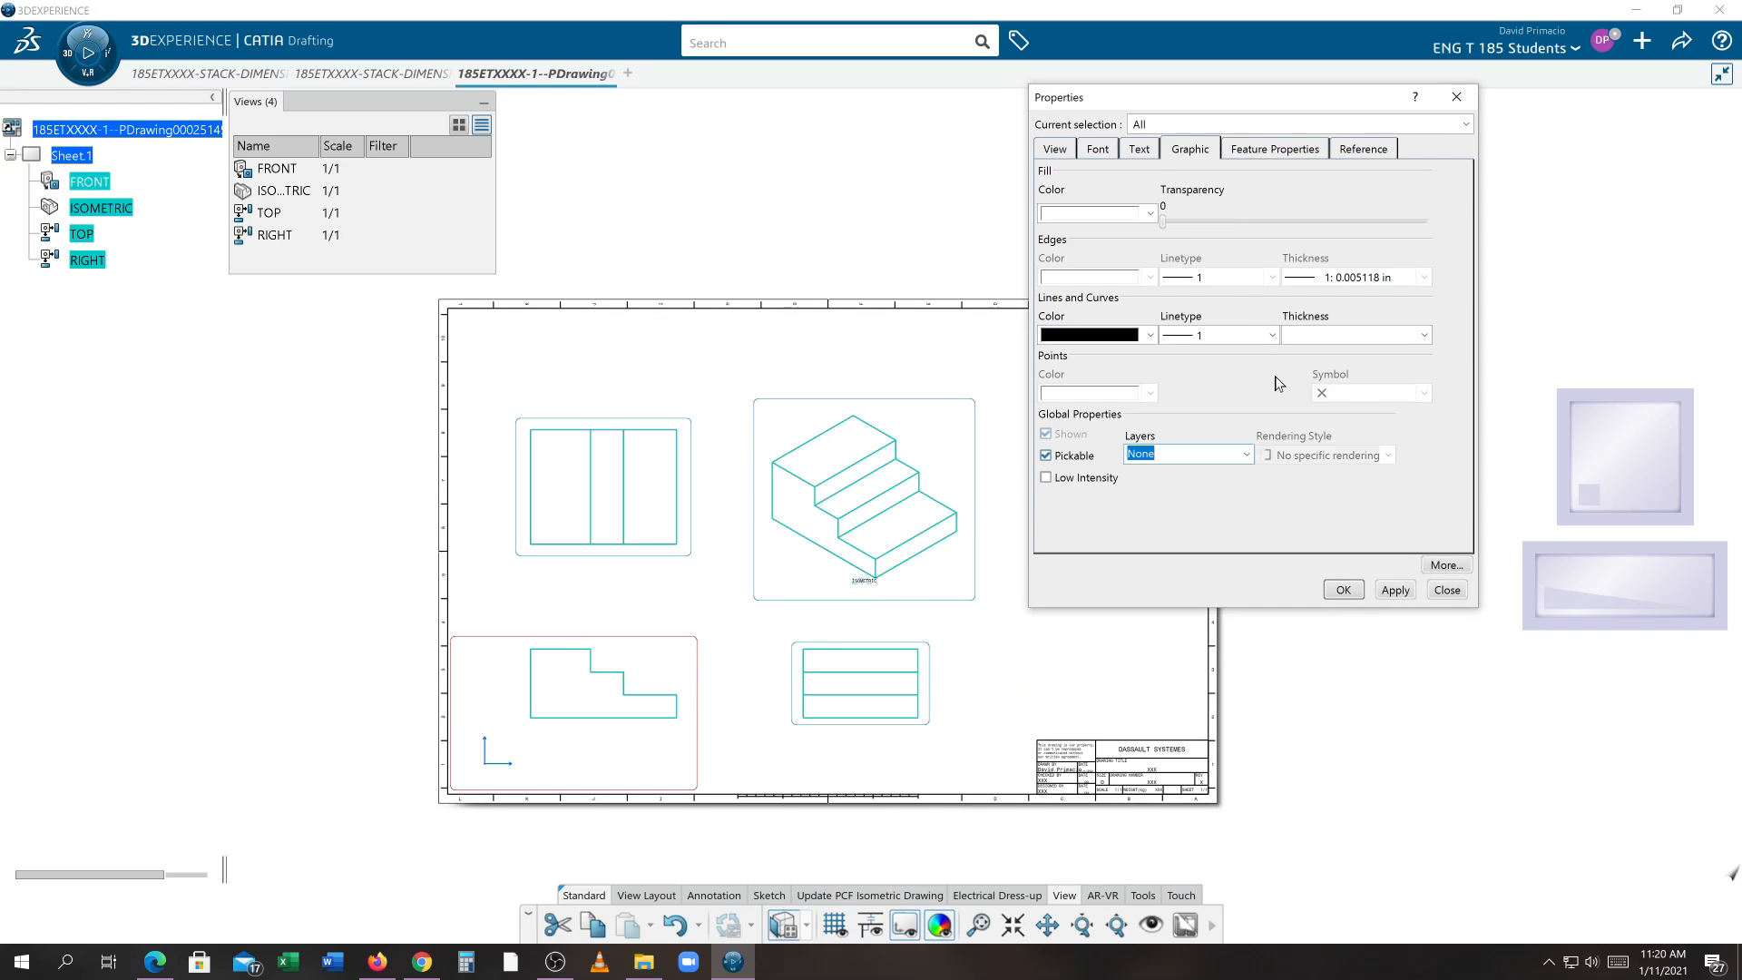
left_click(1370, 274)
left_click(1385, 335)
left_click(1354, 425)
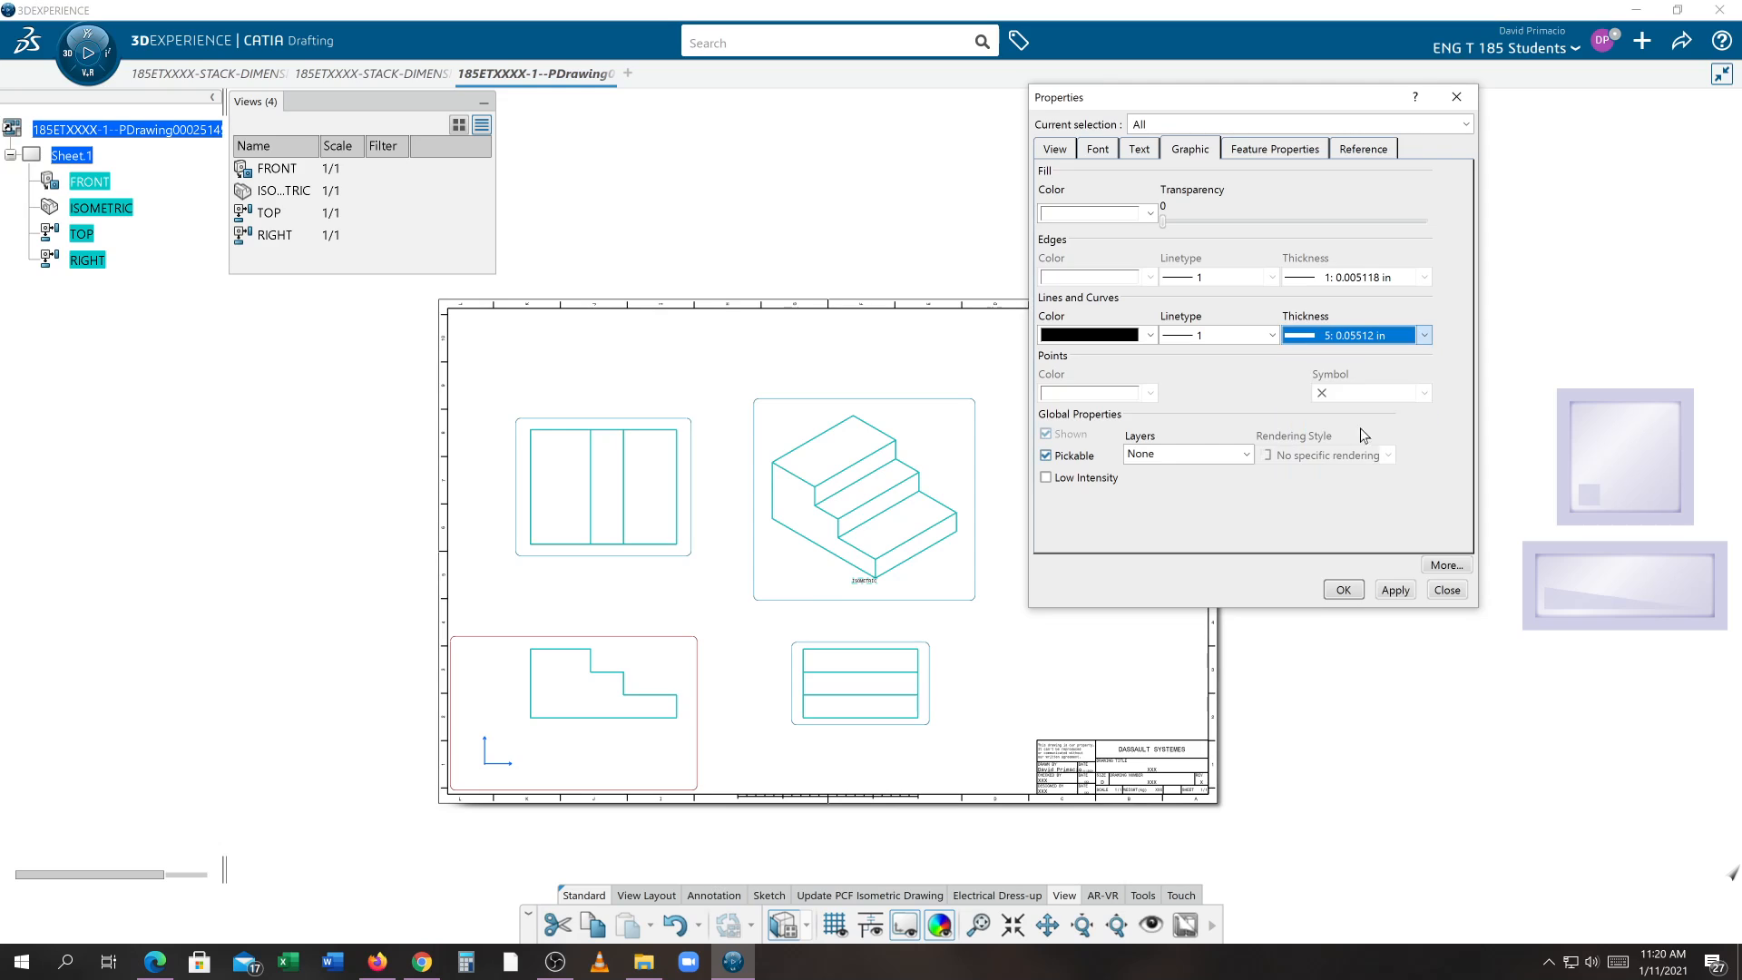
left_click(1402, 593)
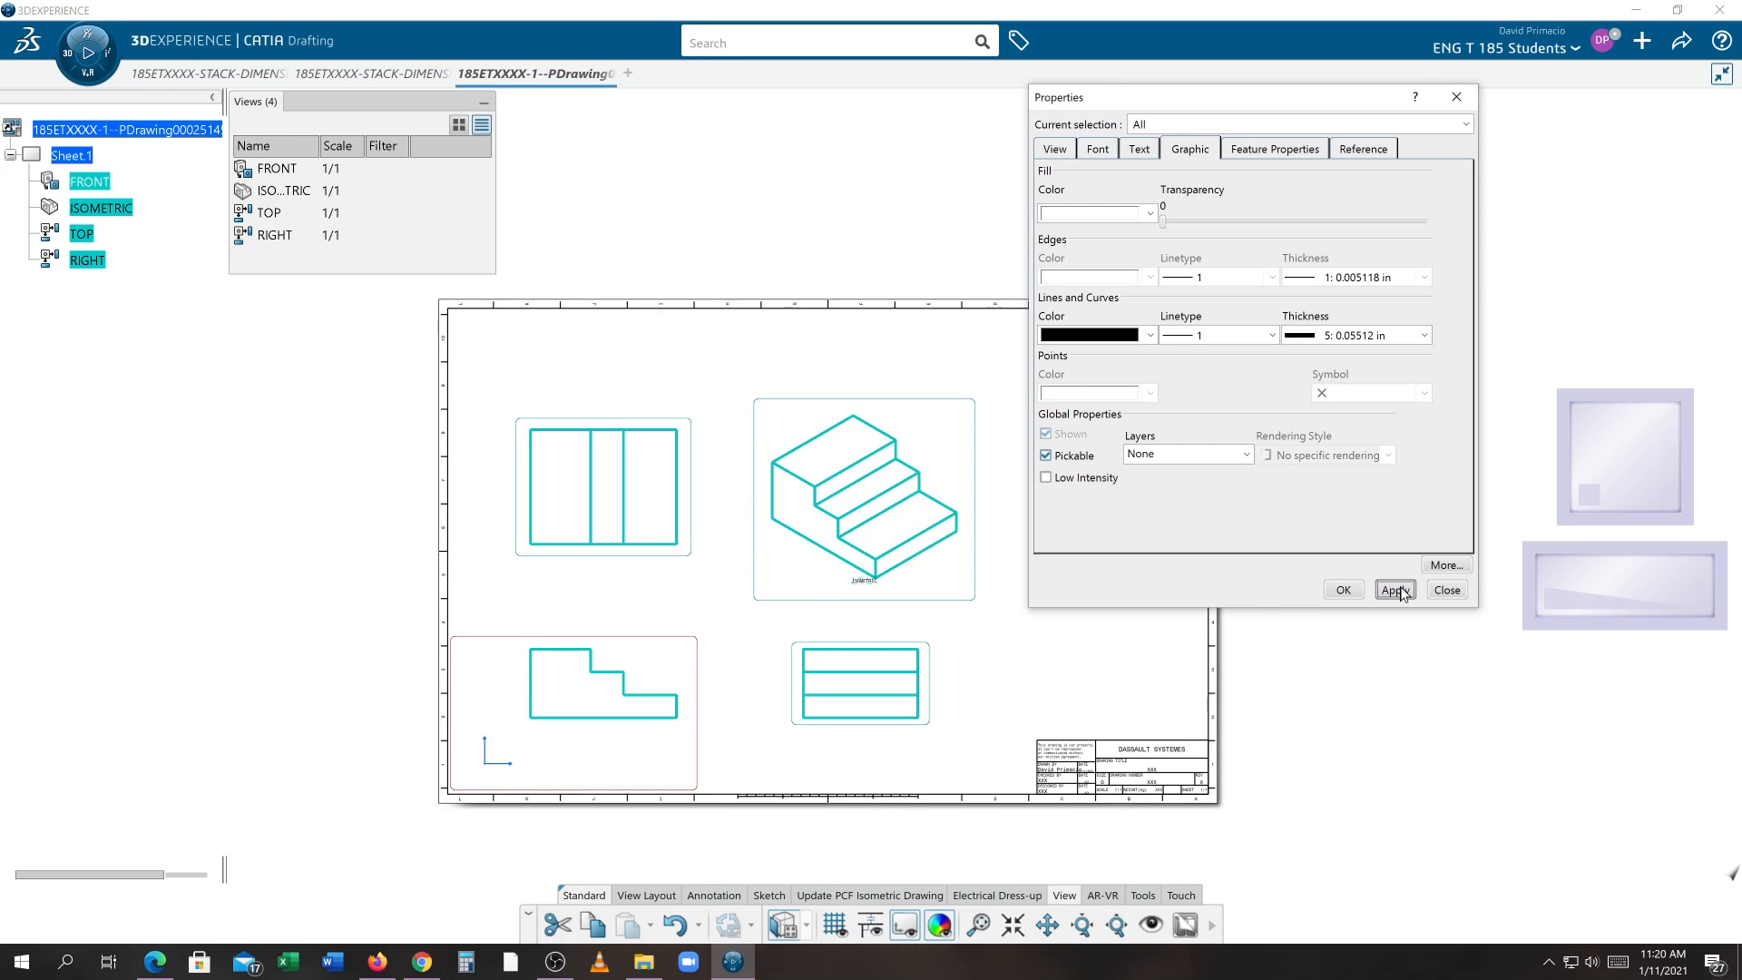
left_click(1343, 591)
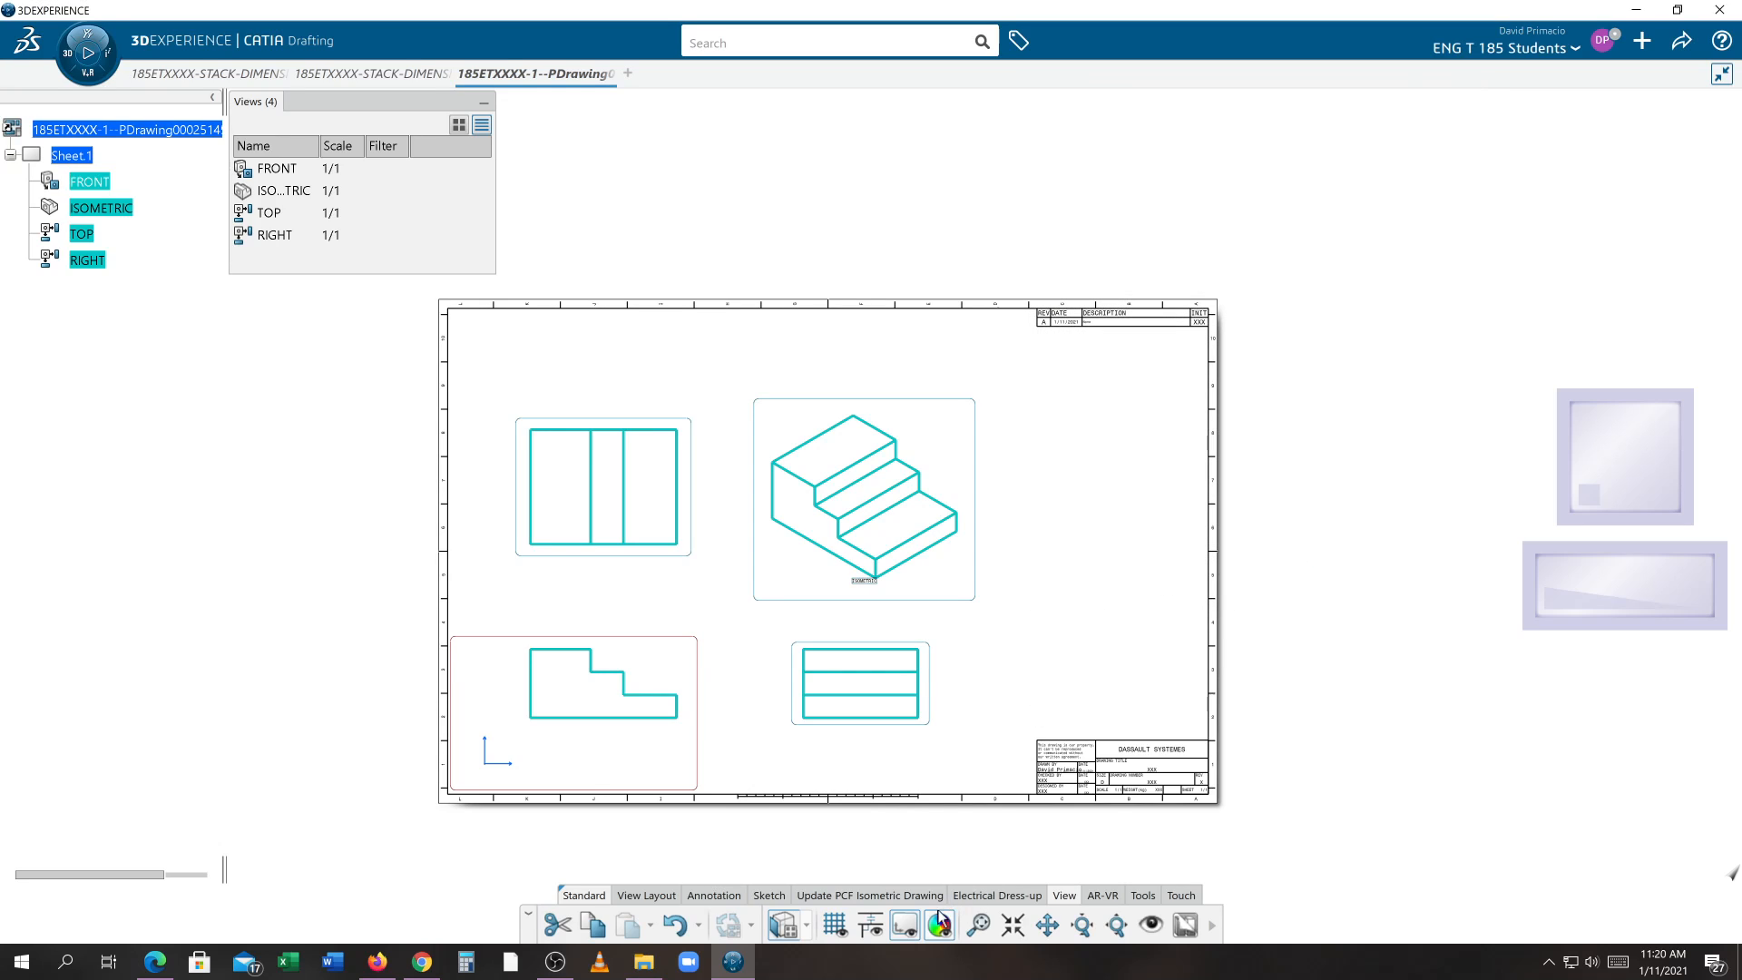
Turn off the view frames again and close the views list
left_click(905, 924)
left_click(1022, 700)
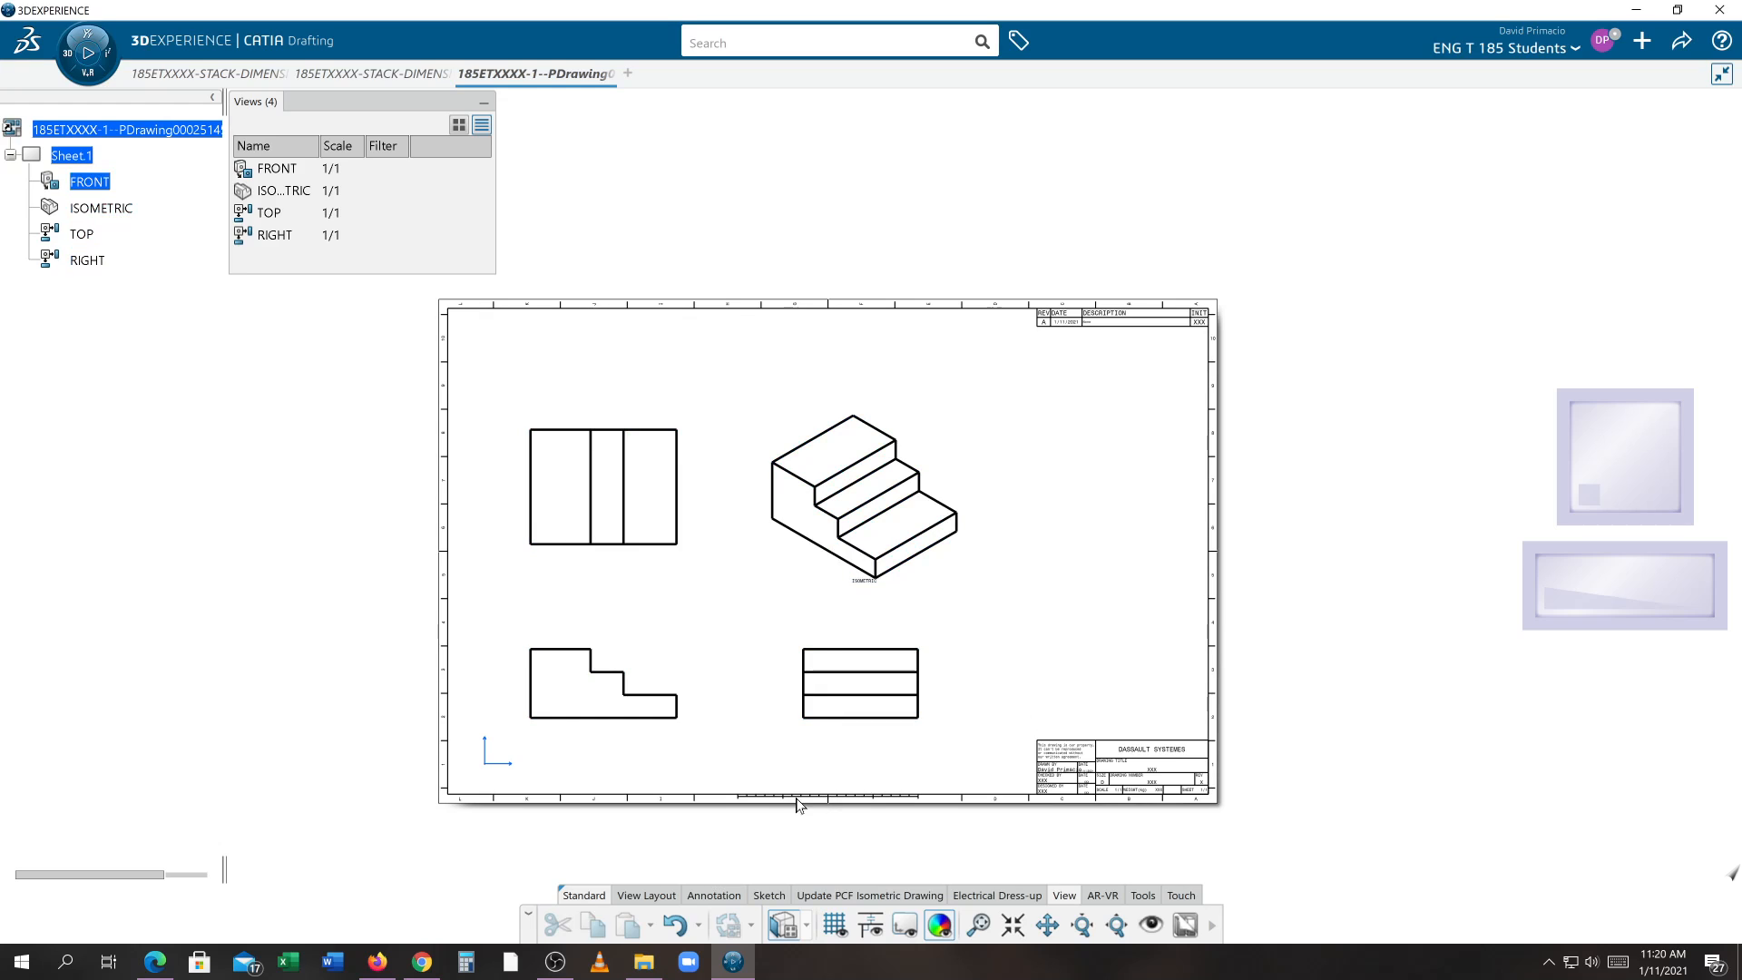
mouse_move(796, 806)
middle_mouse_down()
mouse_move(872, 799)
mouse_move(815, 771)
middle_mouse_up()
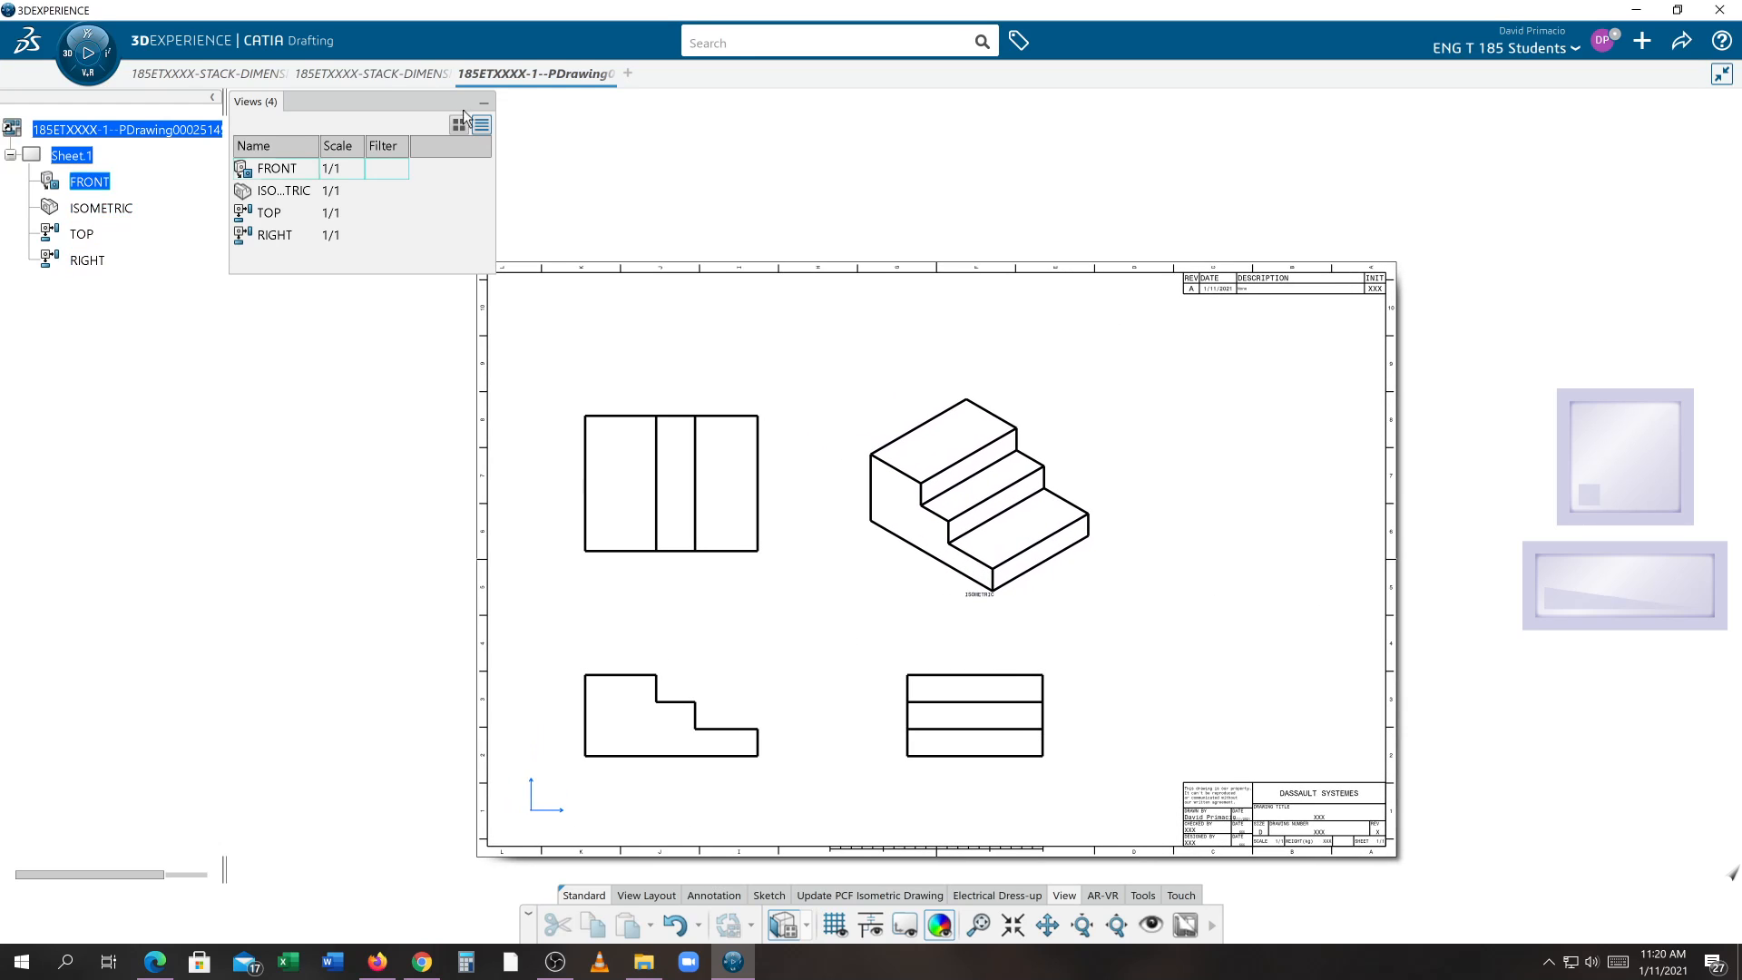
left_click(484, 102)
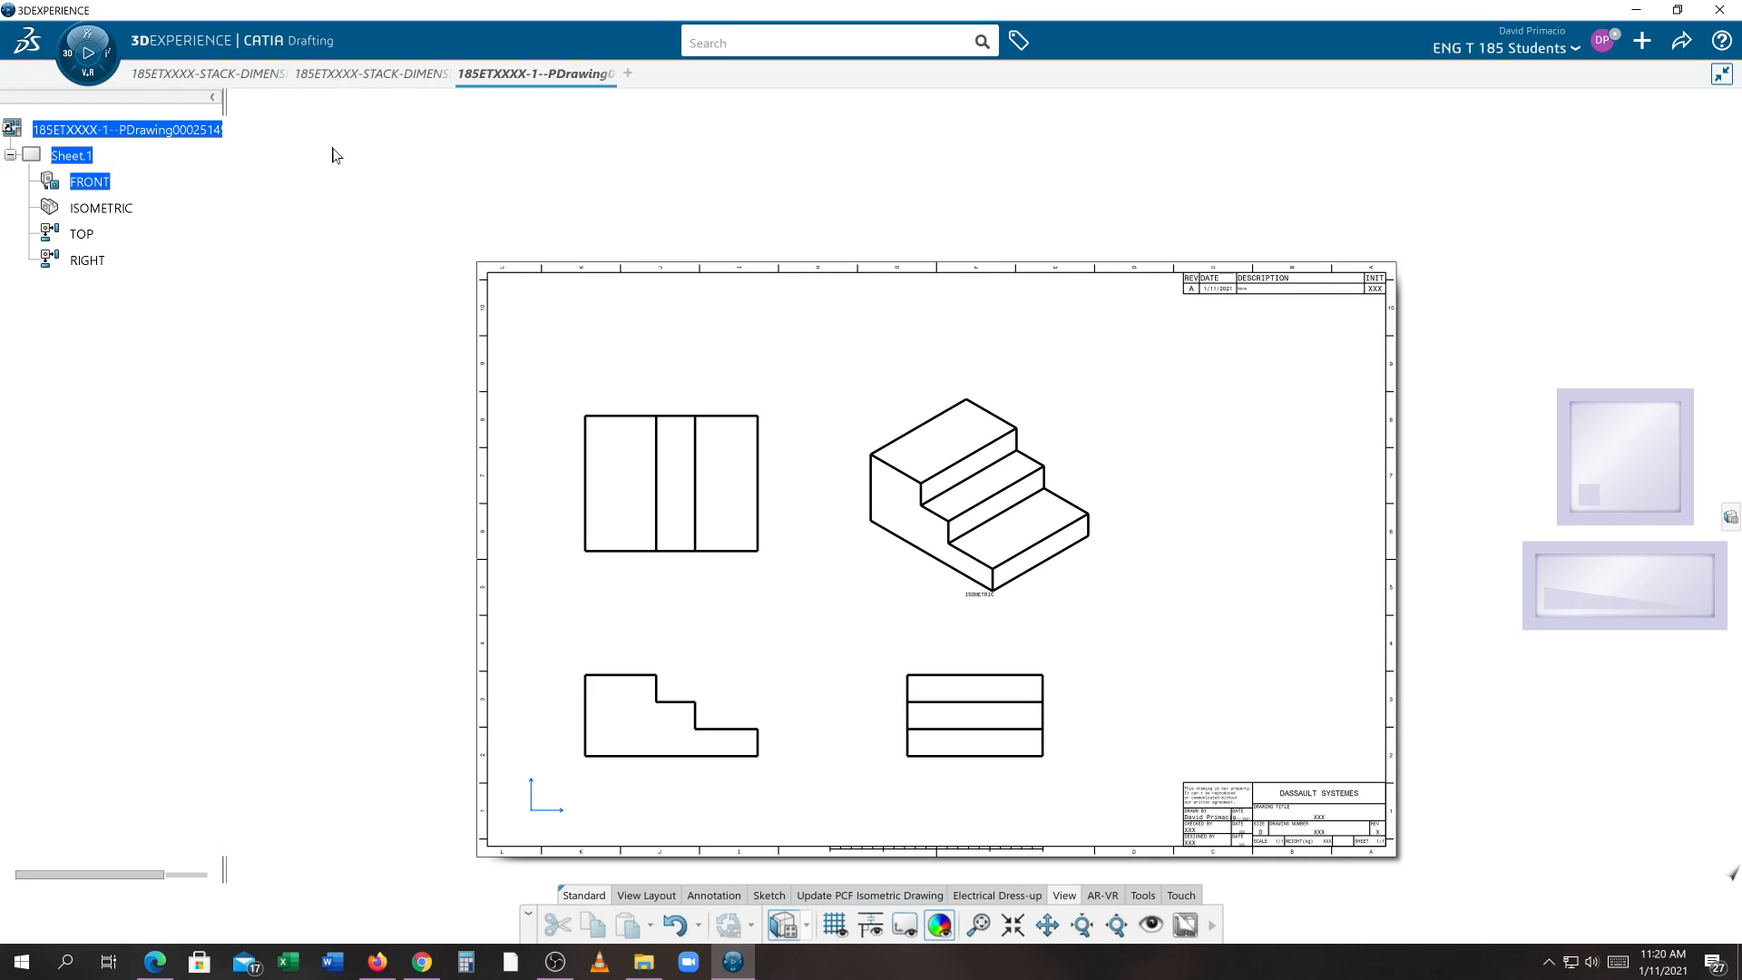
Switch the sheet into sheet editing mode from the tree
right_click(78, 154)
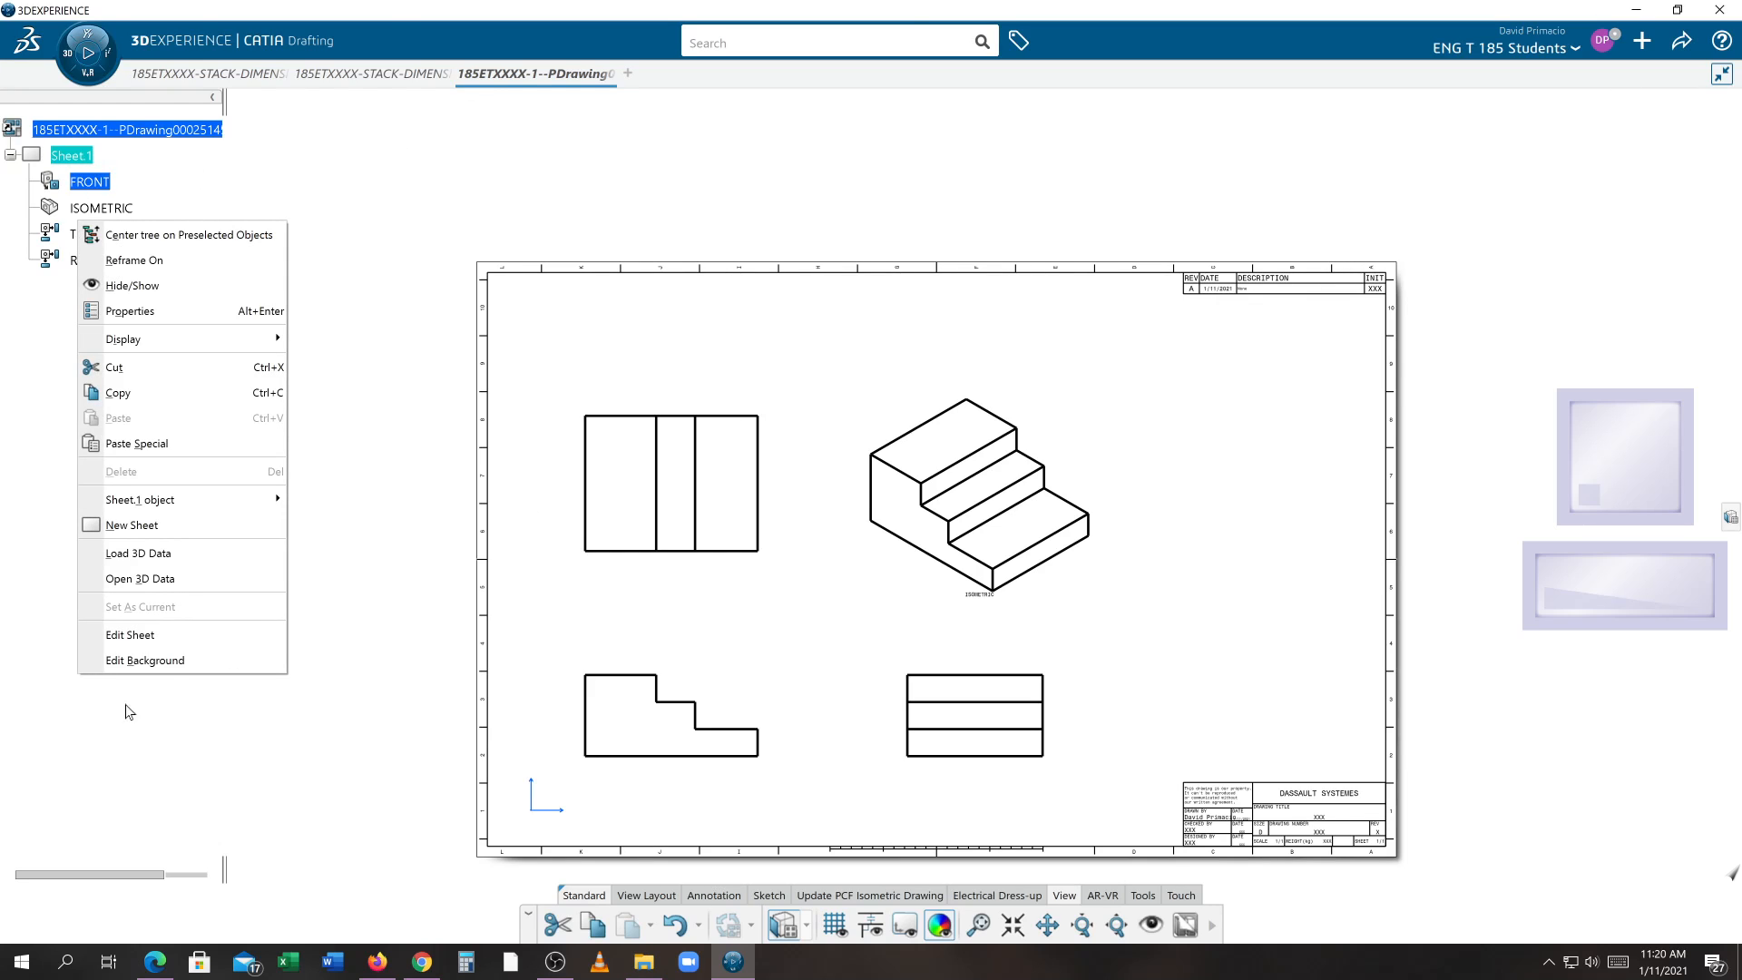
left_click(130, 634)
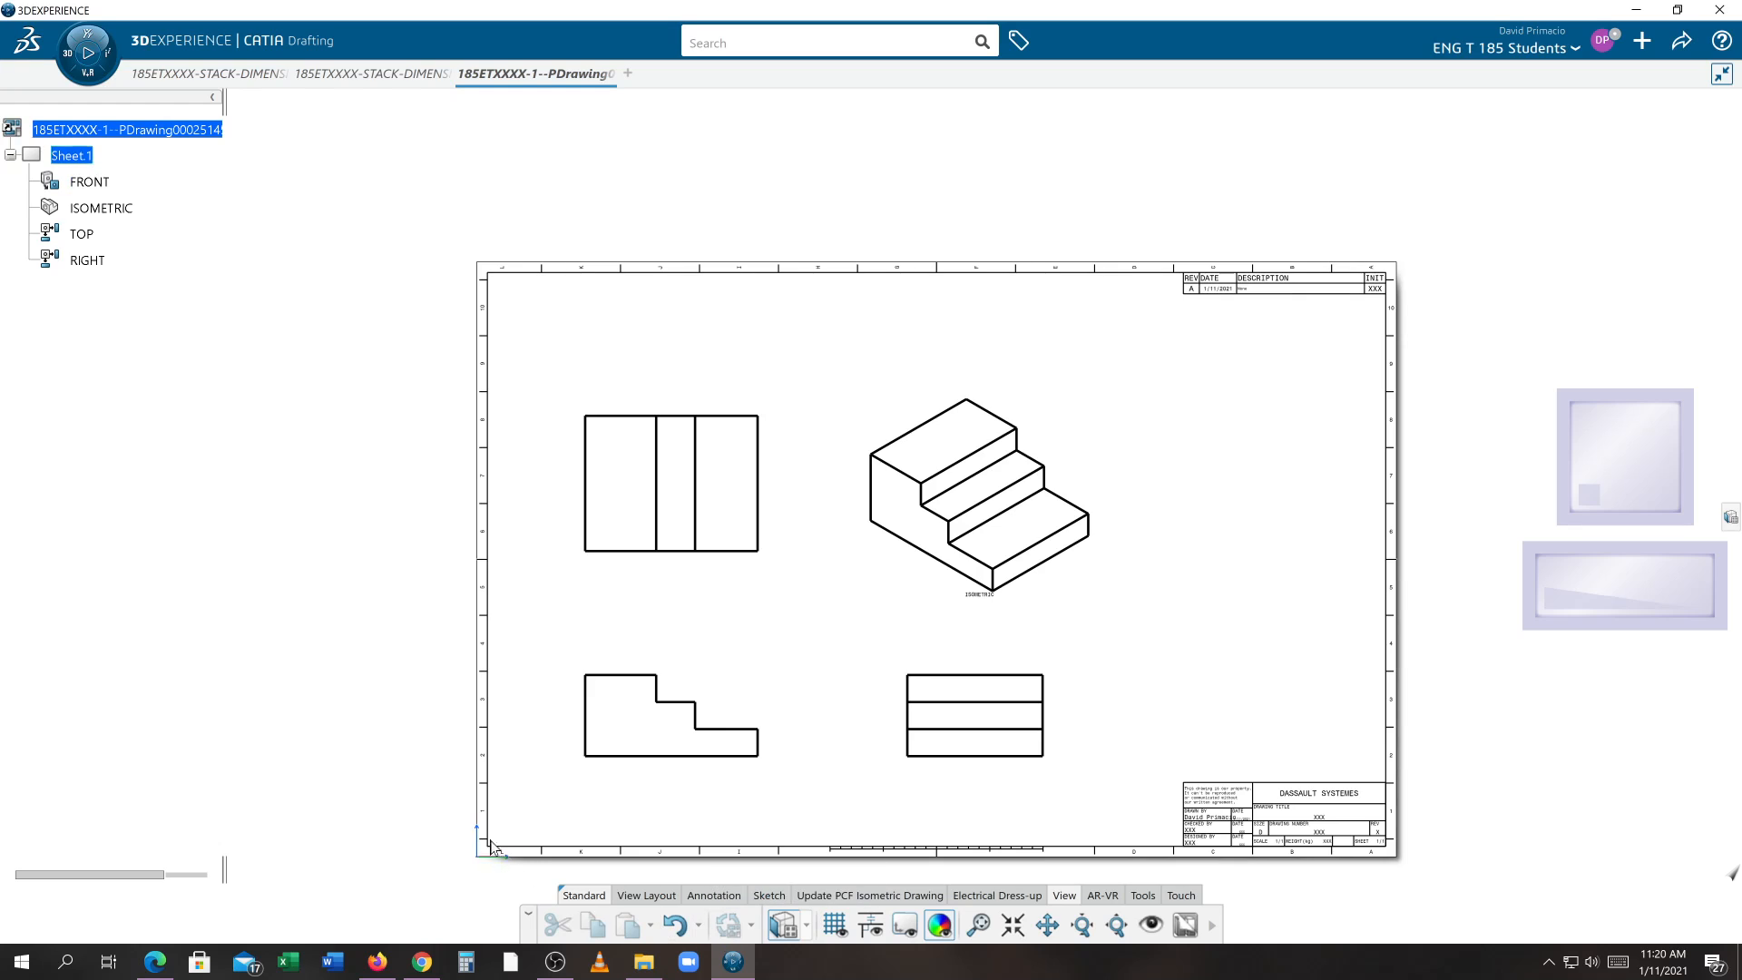
mouse_move(519, 833)
middle_mouse_down()
mouse_move(483, 746)
mouse_move(622, 738)
middle_mouse_up()
left_click_drag(941, 526, 859, 527)
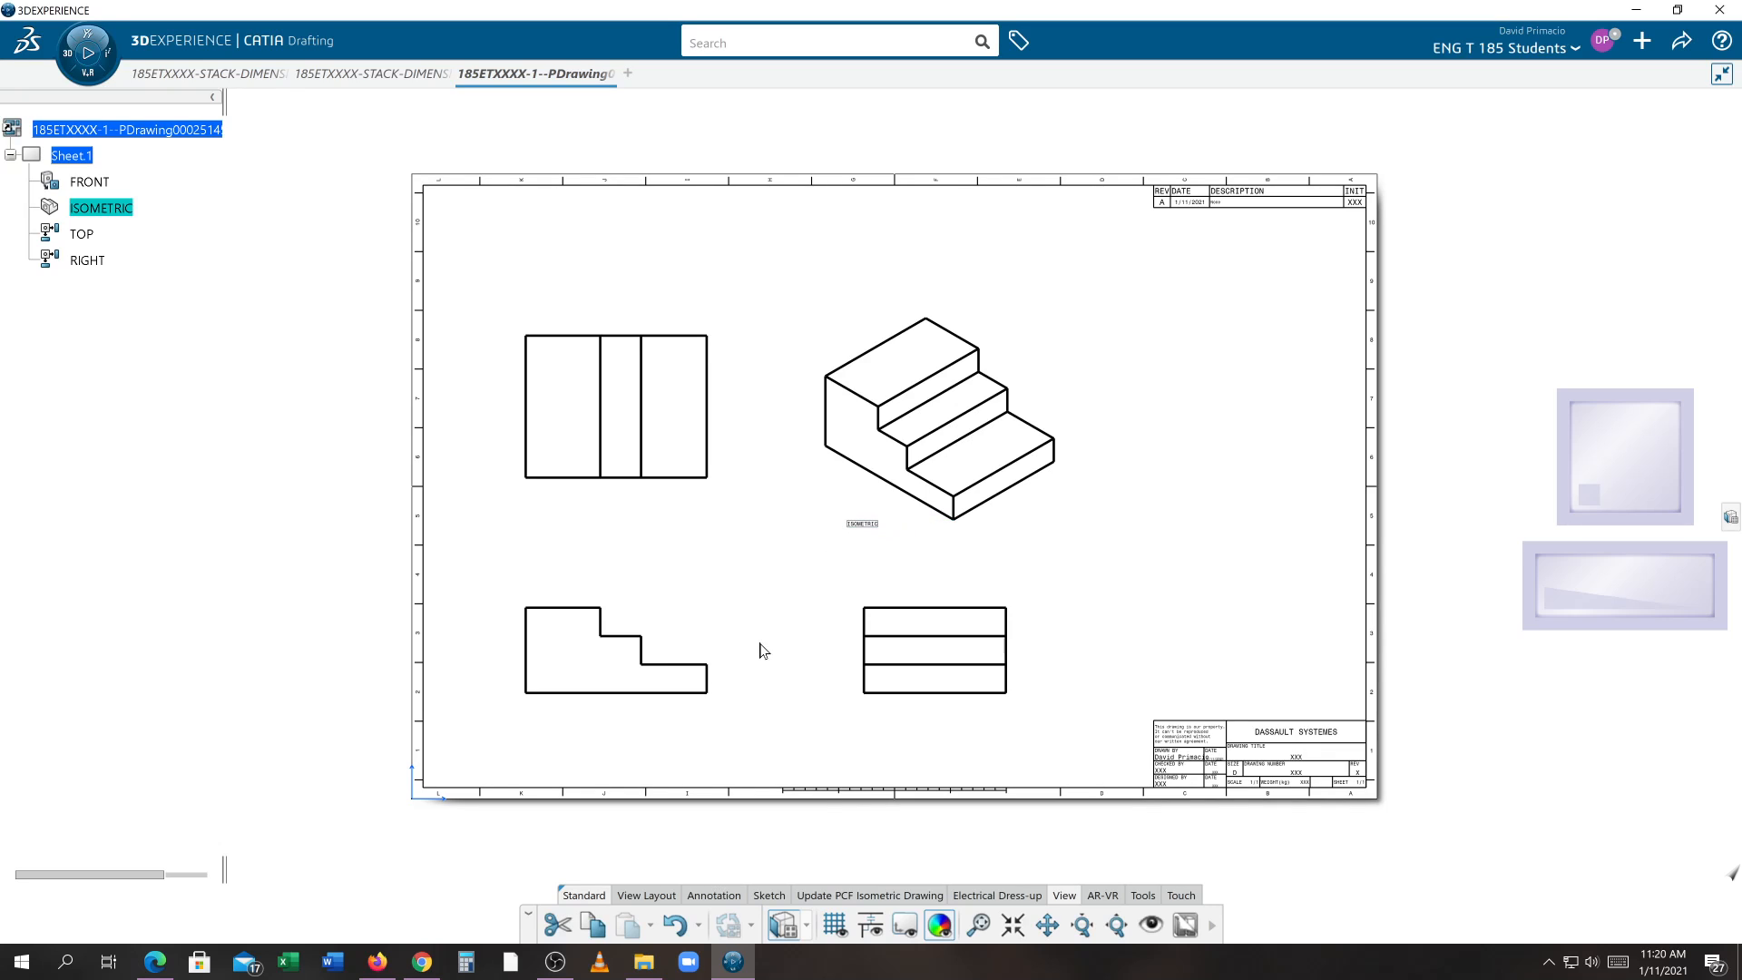
left_click(646, 897)
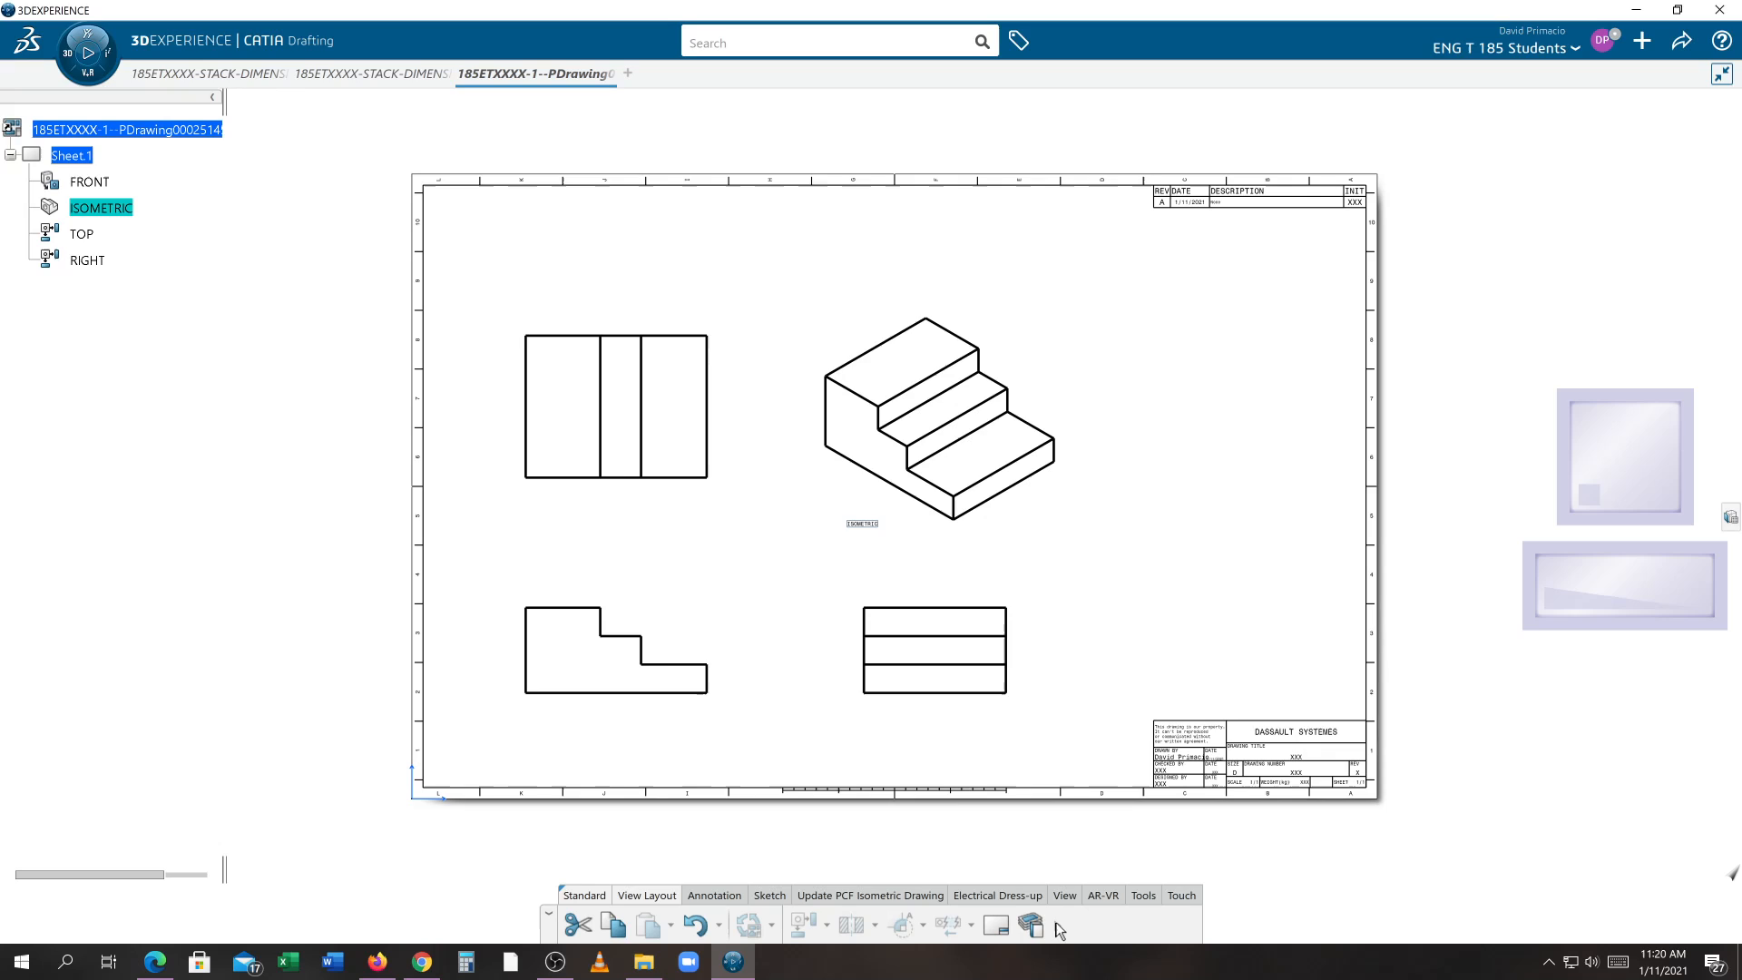
left_click(1056, 923)
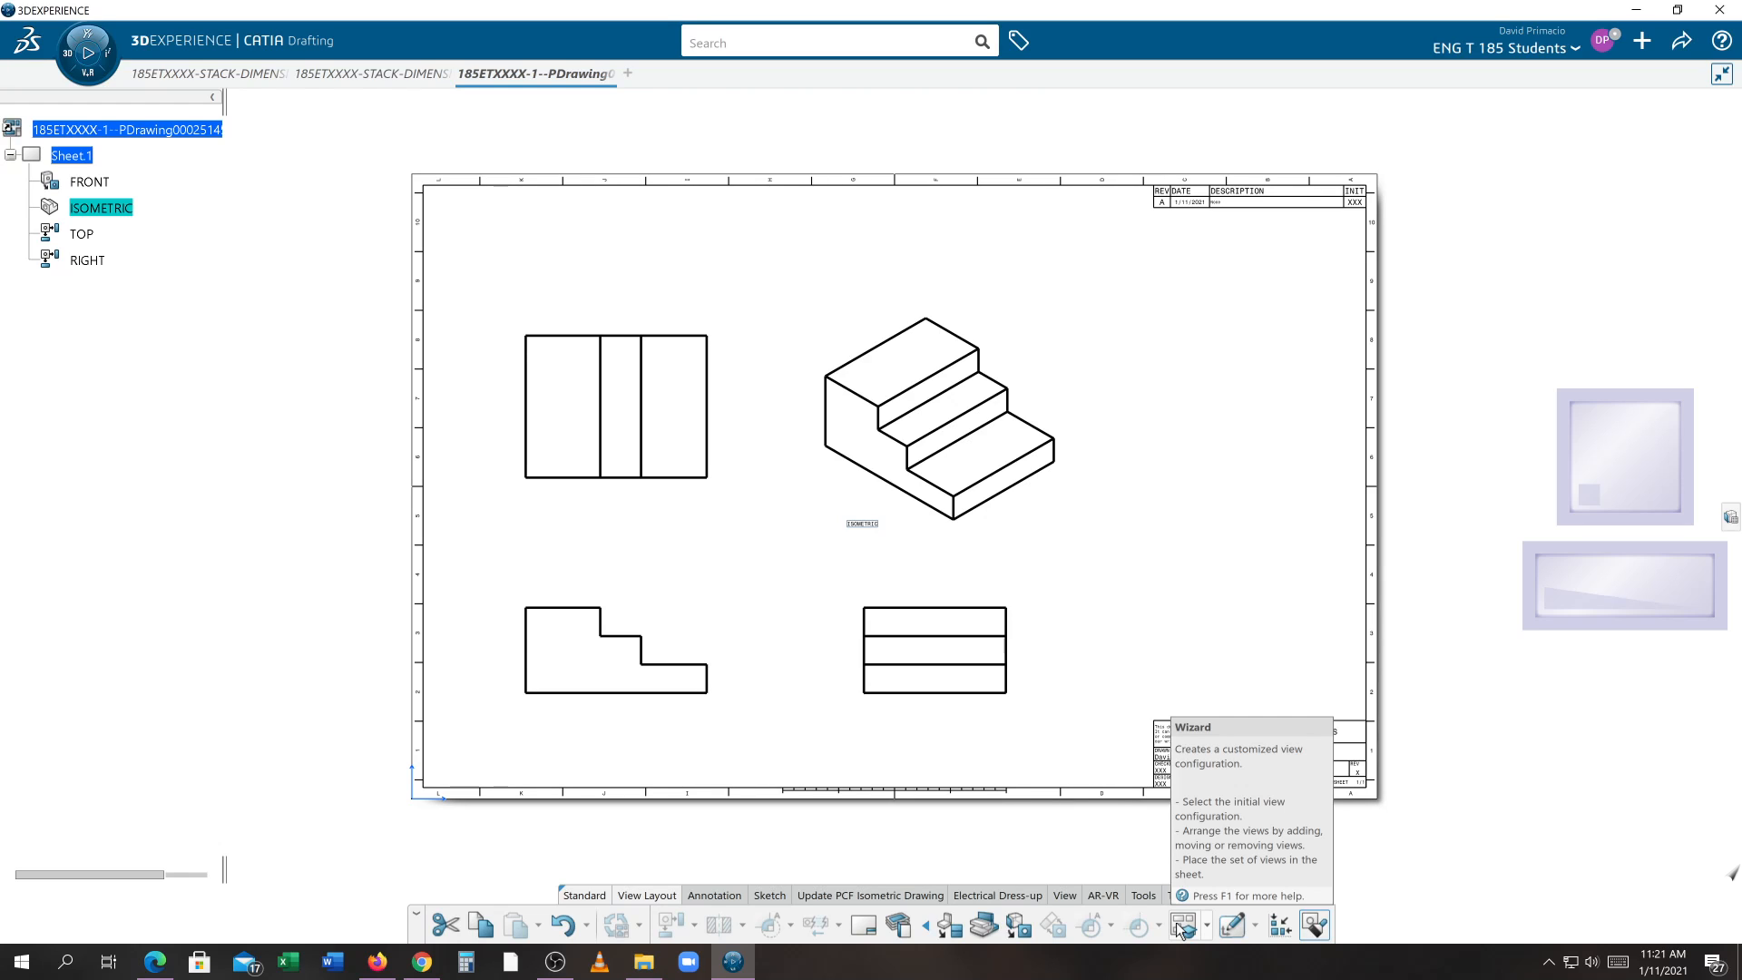
key("alt+Tab")
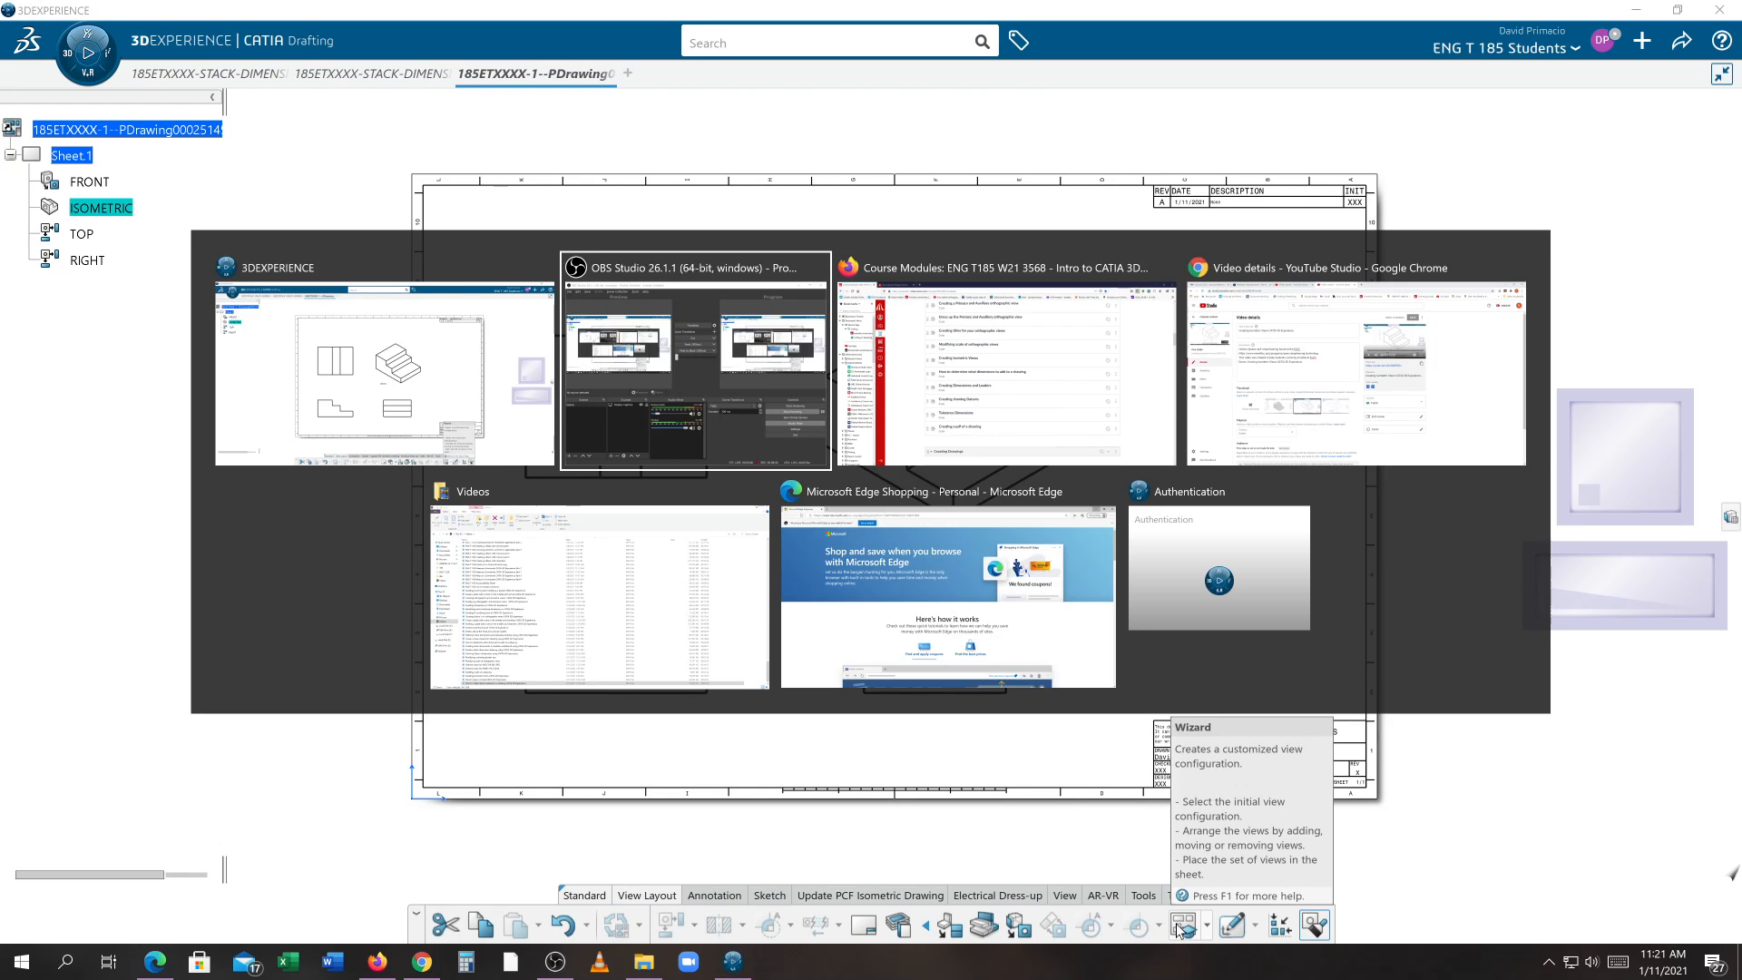